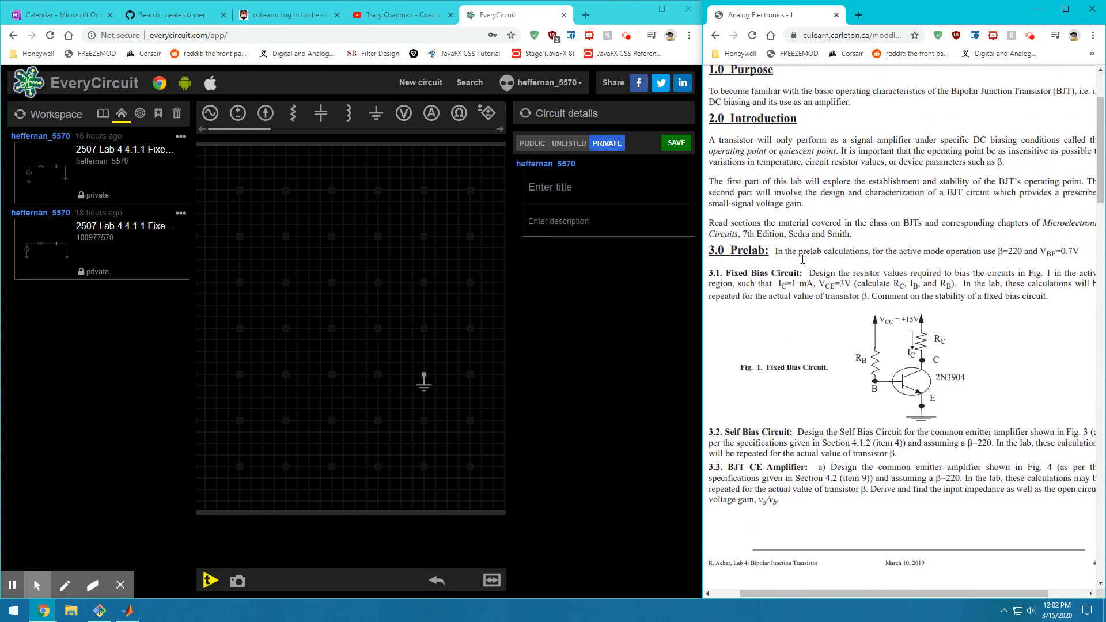
# Scroll down through the Lab 4 handout past the highlighted lab title
pyautogui.moveTo(816, 162); pyautogui.dragTo(1062, 173)
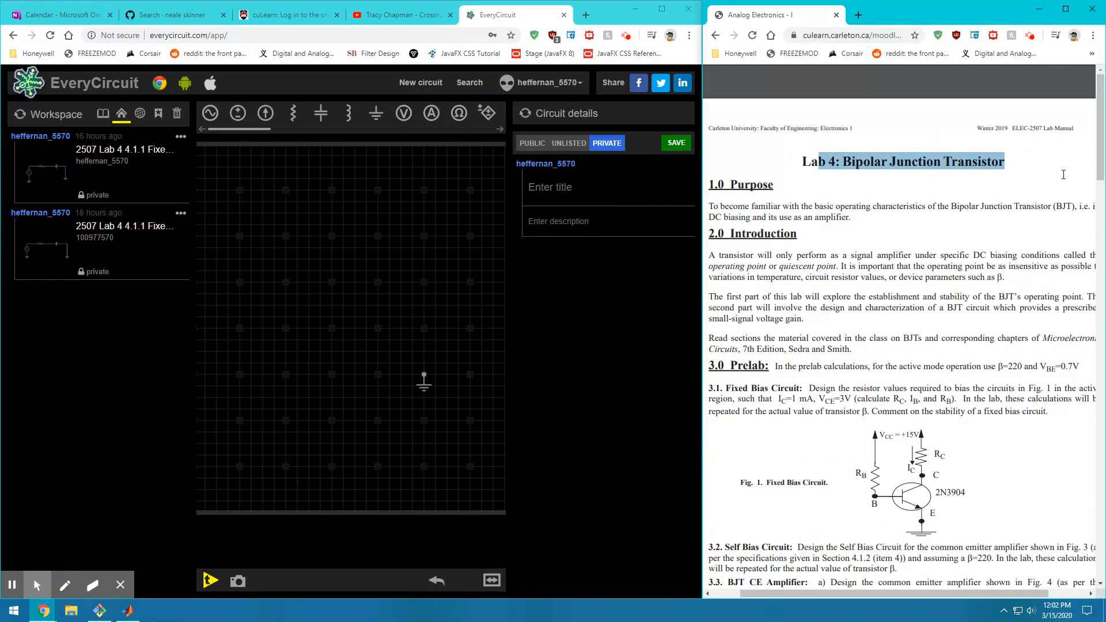
pyautogui.click(1066, 183)
pyautogui.scroll(-2, 1044, 194)
pyautogui.scroll(-1, 911, 257)
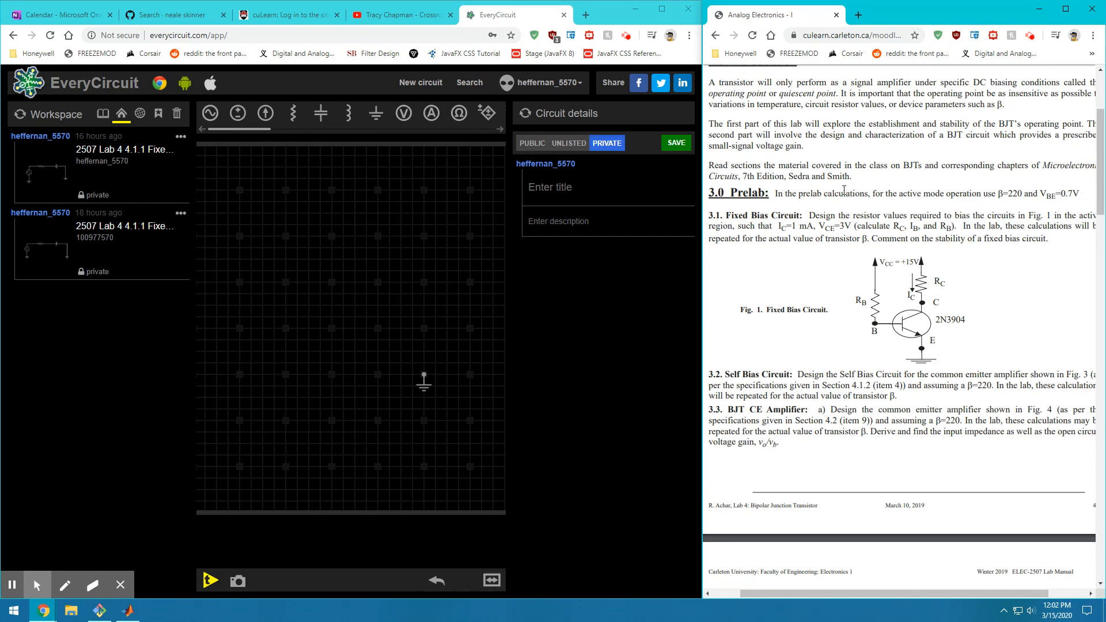
pyautogui.scroll(-1, 840, 230)
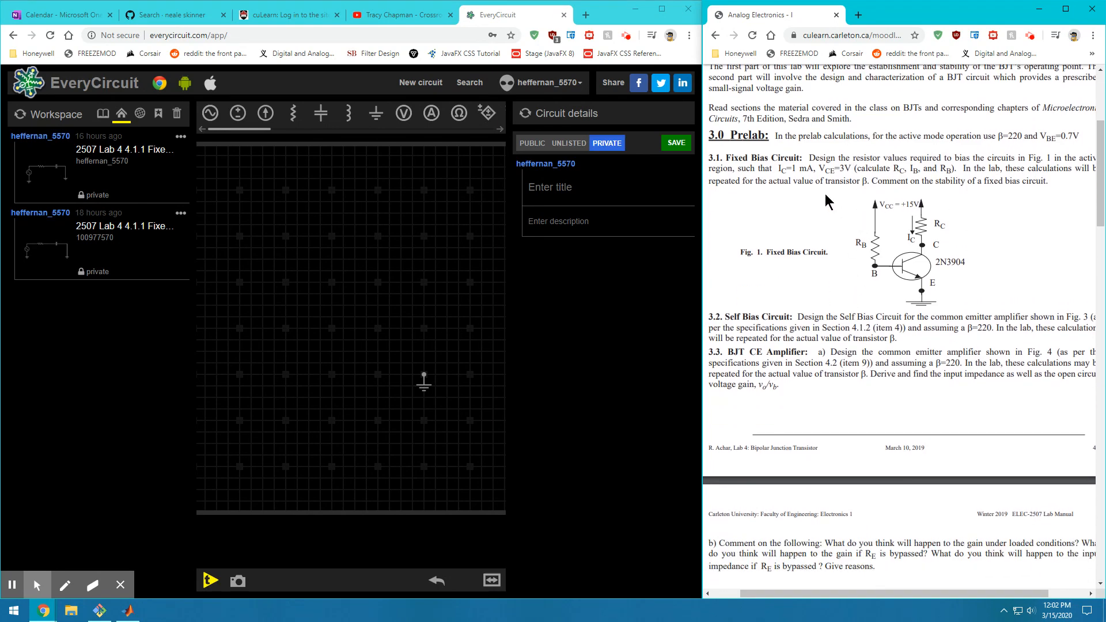
pyautogui.scroll(-1, 823, 173)
pyautogui.scroll(1, 795, 156)
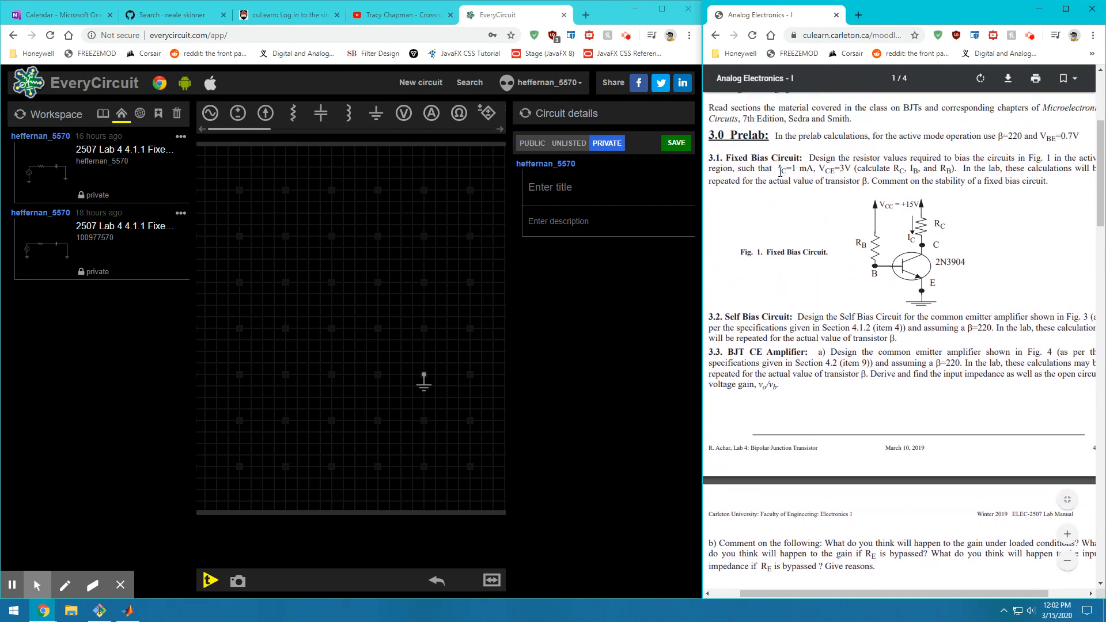
# Highlight the prelab values: IC = 1 mA, VCE = 3 V and the 0.7 V base-emitter drop
pyautogui.moveTo(778, 172); pyautogui.dragTo(863, 167)
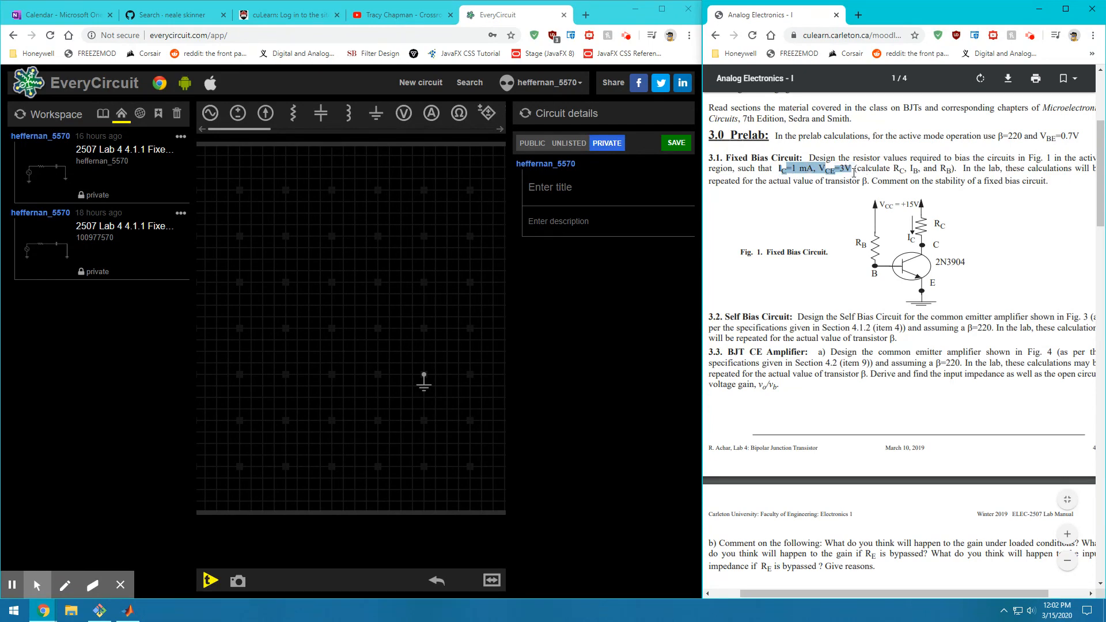
pyautogui.click(852, 174)
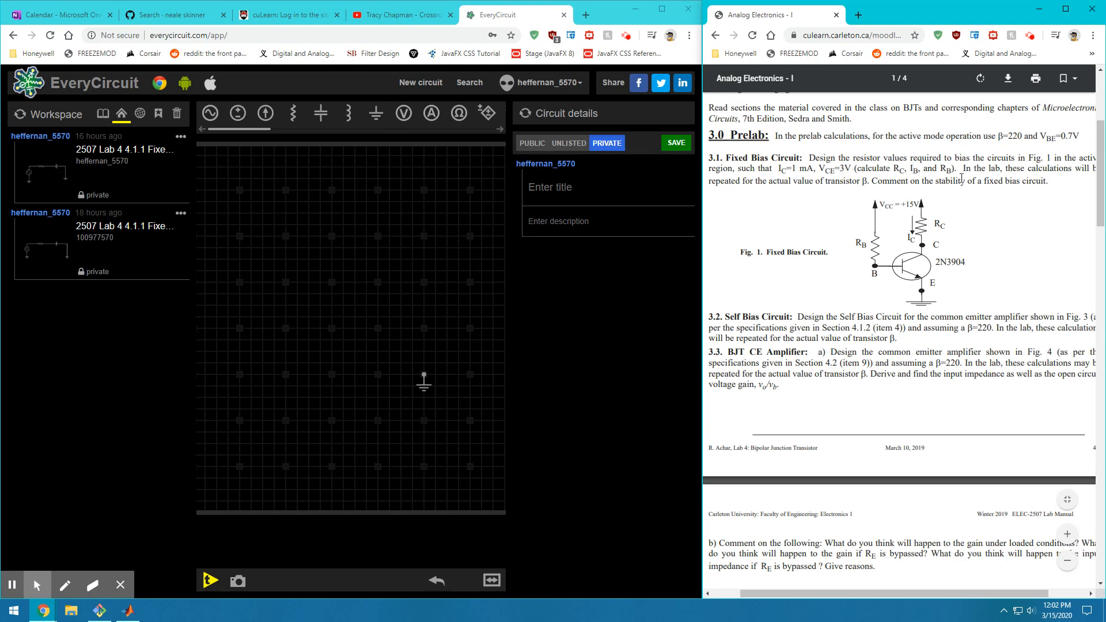
pyautogui.moveTo(1021, 139); pyautogui.dragTo(1079, 137)
pyautogui.moveTo(782, 170); pyautogui.dragTo(852, 171)
pyautogui.click(906, 262)
# Scroll on to section 4.1.2 and its Figure 3 schematic
pyautogui.scroll(-3, 896, 536)
pyautogui.scroll(2, 882, 431)
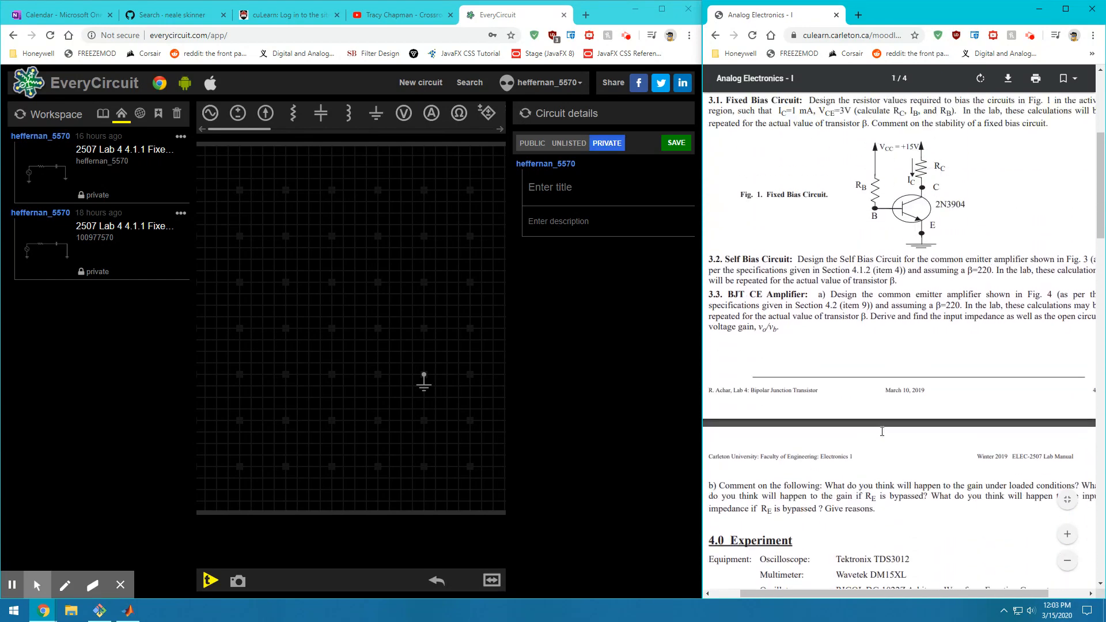
pyautogui.scroll(3, 881, 430)
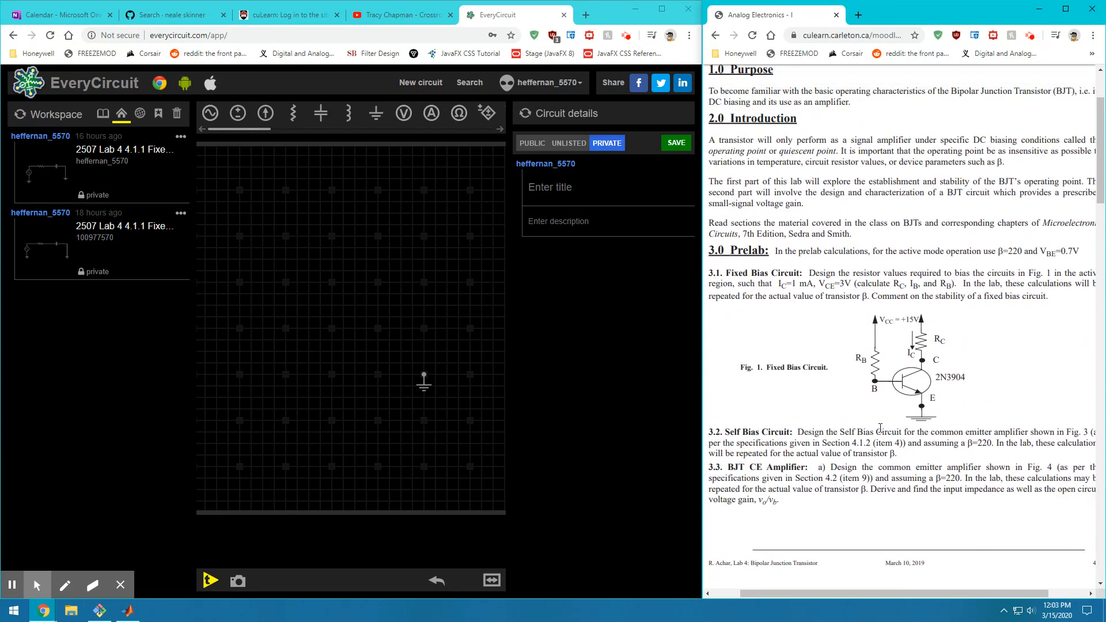
pyautogui.scroll(-1, 879, 428)
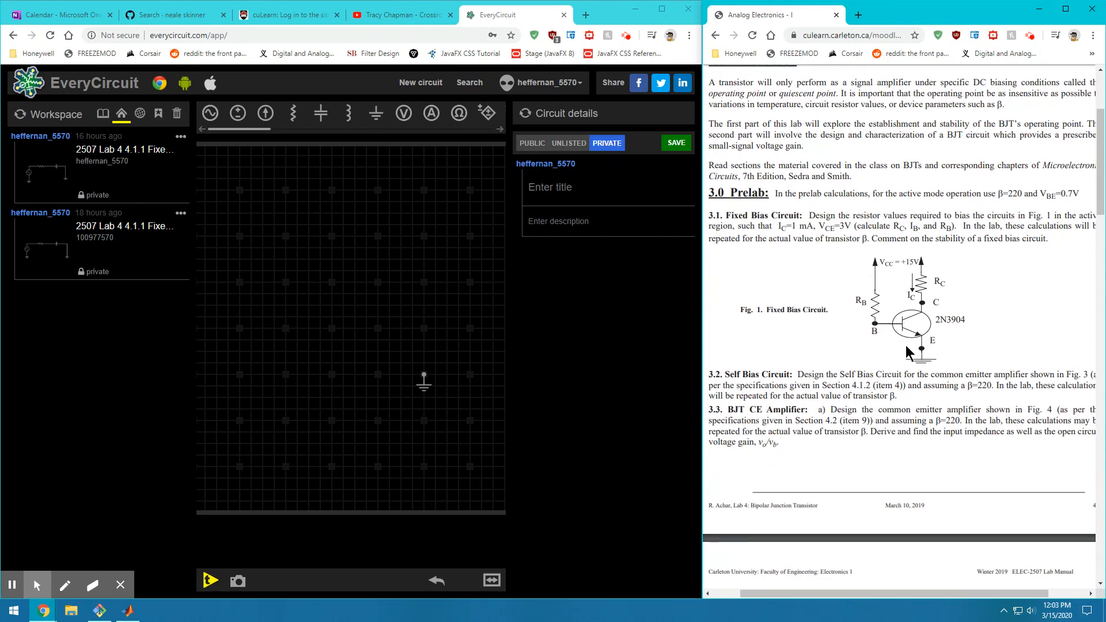
pyautogui.scroll(-1, 950, 369)
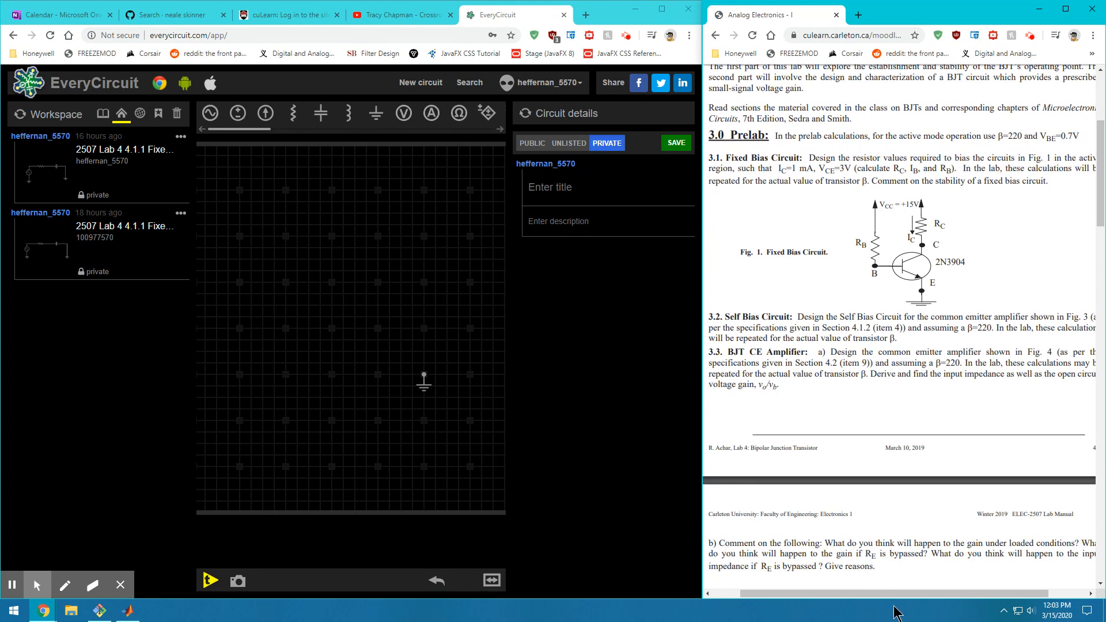
pyautogui.moveTo(904, 594); pyautogui.dragTo(899, 594)
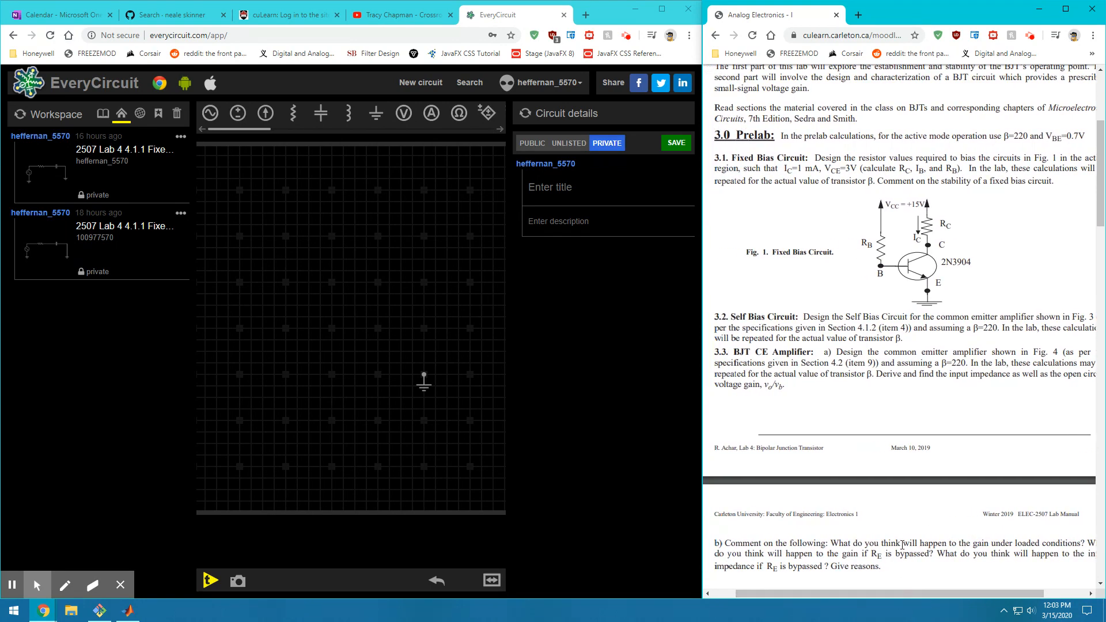
pyautogui.scroll(-10, 902, 544)
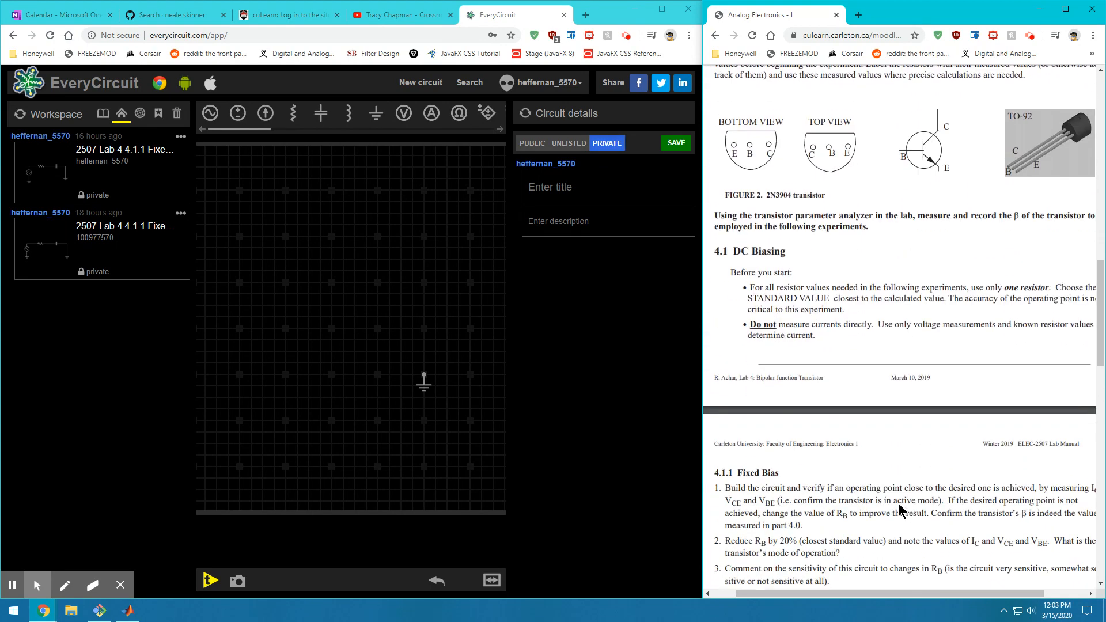
pyautogui.scroll(-4, 900, 509)
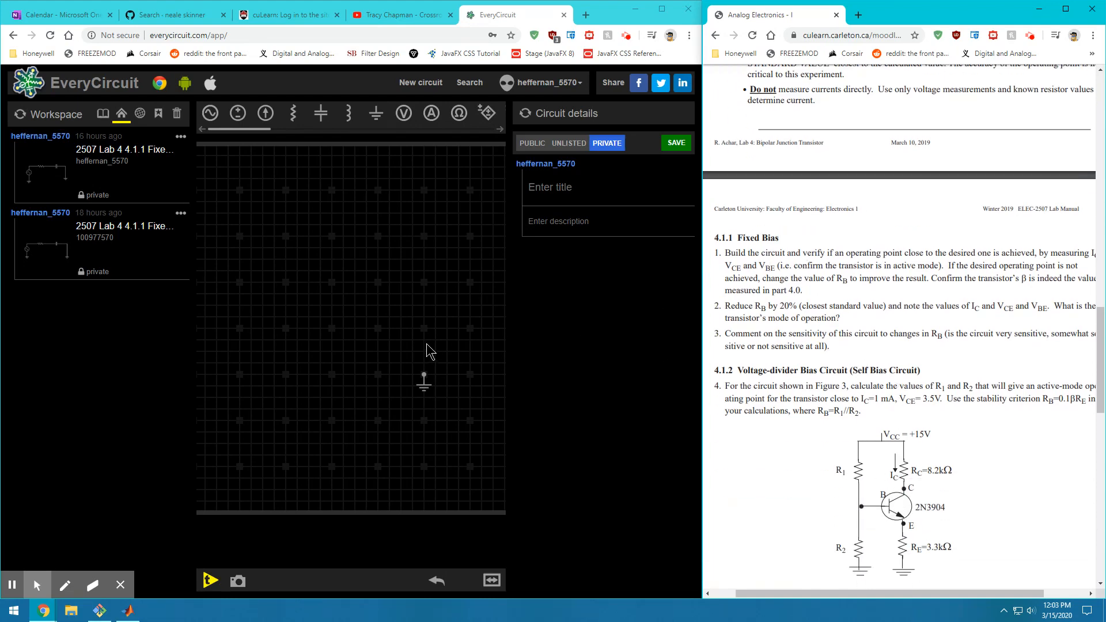
# Add two 1 kΩ resistors side by side and an NPN transistor just above the ground
pyautogui.click(293, 114)
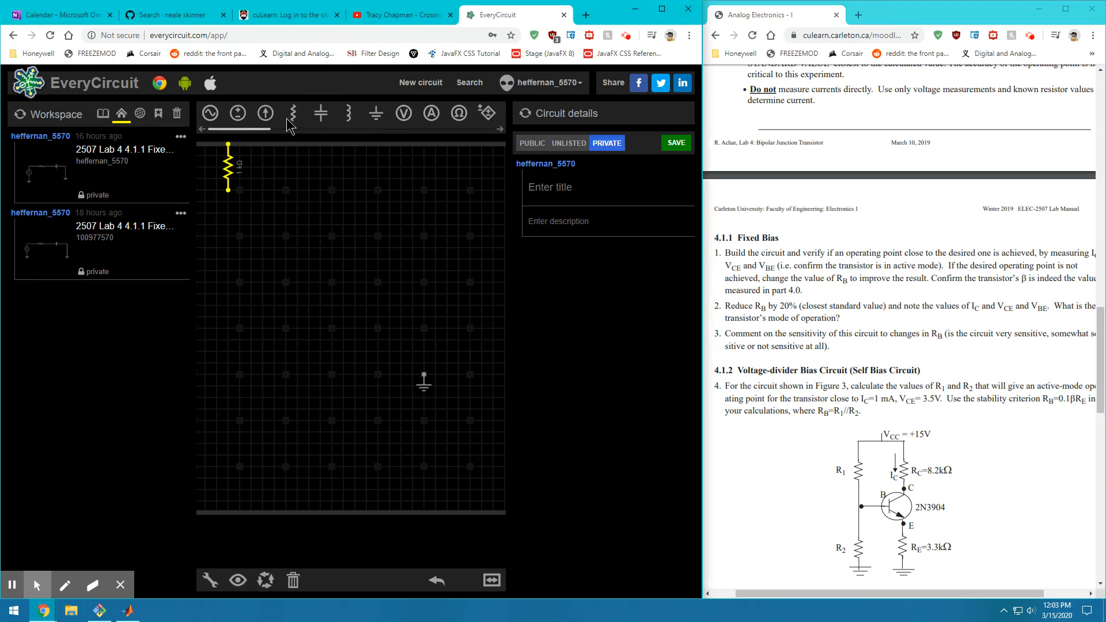
pyautogui.click(298, 117)
pyautogui.moveTo(244, 129); pyautogui.dragTo(357, 135)
pyautogui.click(411, 112)
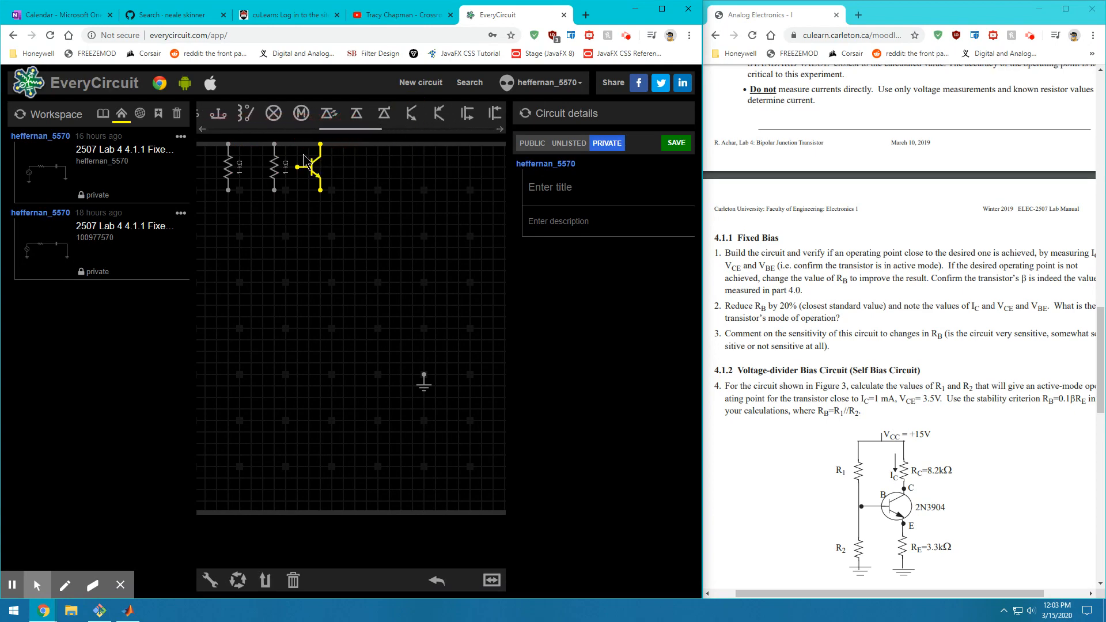
pyautogui.moveTo(315, 167); pyautogui.dragTo(415, 324)
pyautogui.moveTo(281, 175); pyautogui.dragTo(426, 272)
pyautogui.moveTo(228, 172); pyautogui.dragTo(375, 280)
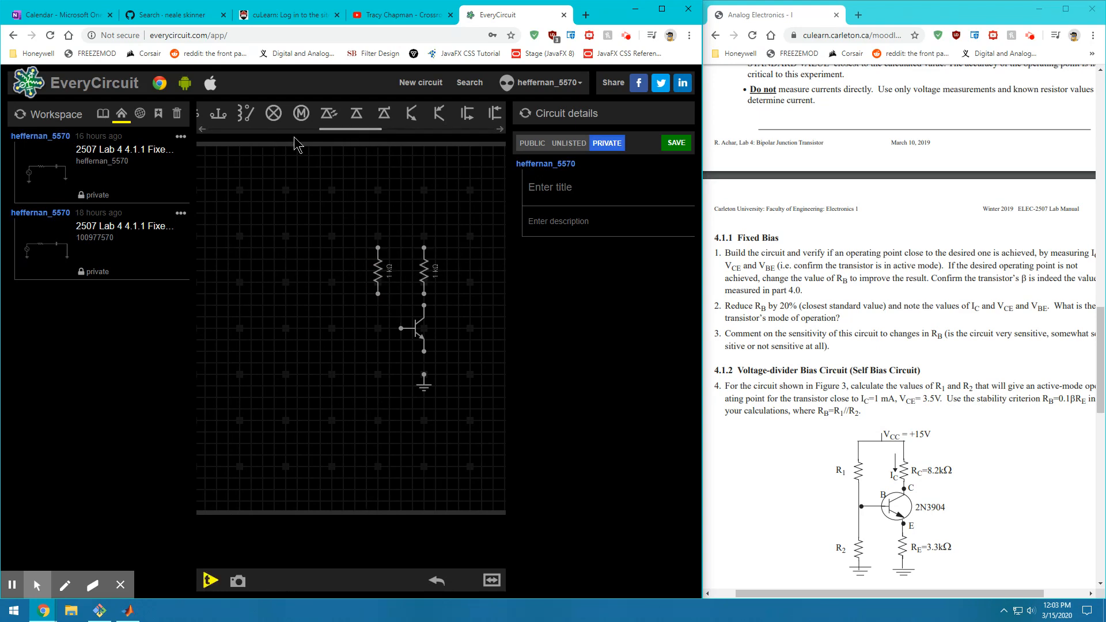
pyautogui.moveTo(346, 130); pyautogui.dragTo(206, 150)
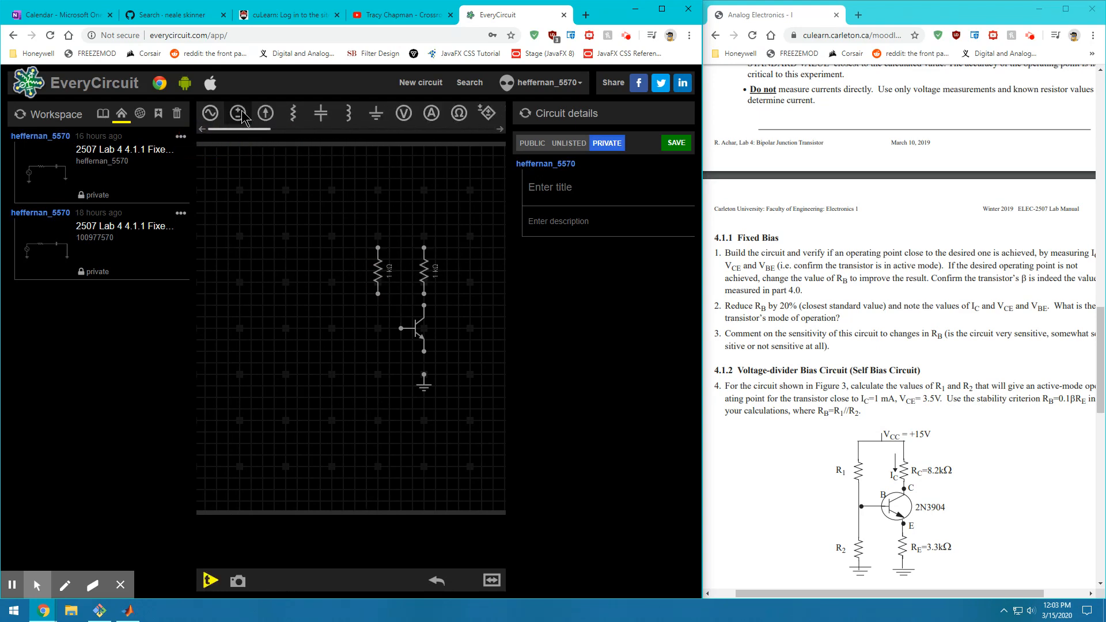
# Place a DC voltage source and check the +15V supply value in the lab figure
pyautogui.moveTo(238, 113); pyautogui.dragTo(314, 213)
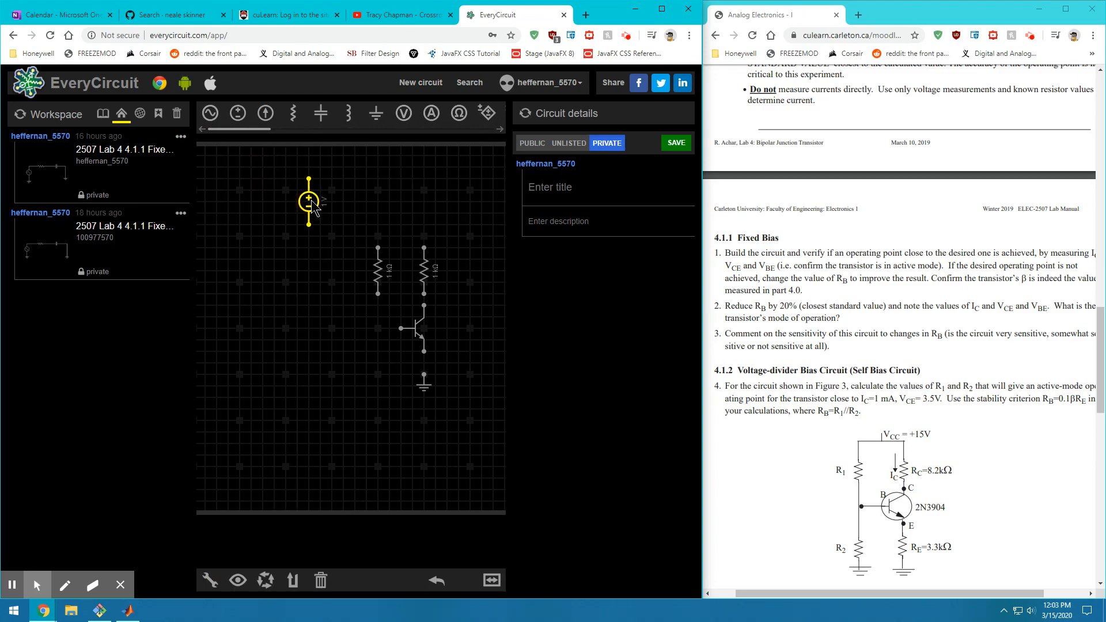
pyautogui.click(925, 361)
pyautogui.scroll(15, 910, 345)
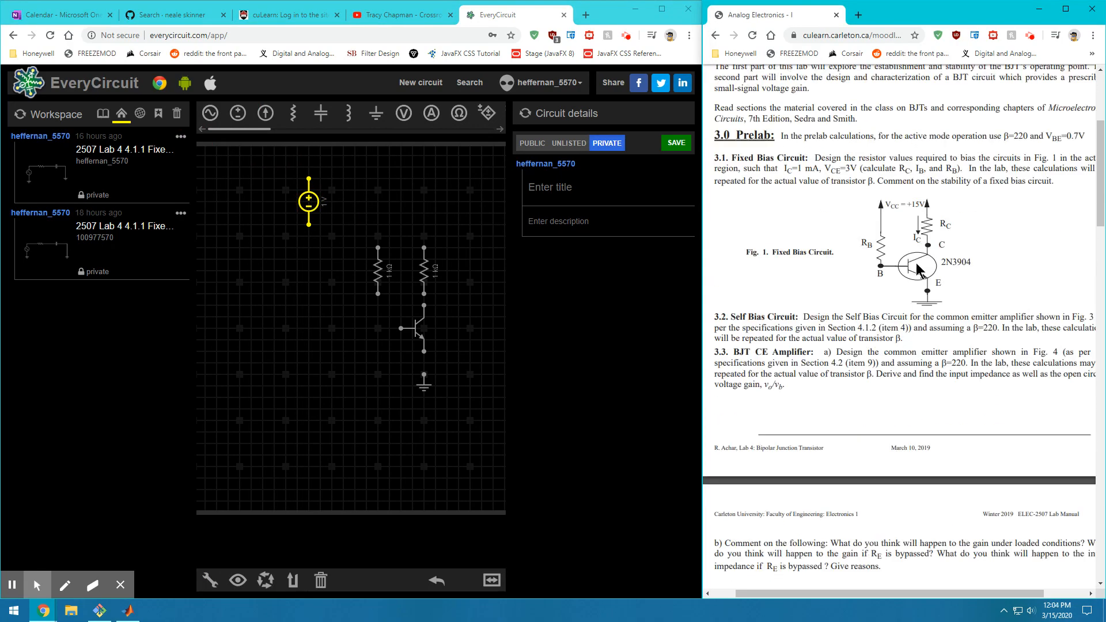
pyautogui.moveTo(899, 202); pyautogui.dragTo(927, 212)
# Flip the source's polarity, move it above the resistors, and wire the base to the left resistor
pyautogui.click(304, 210)
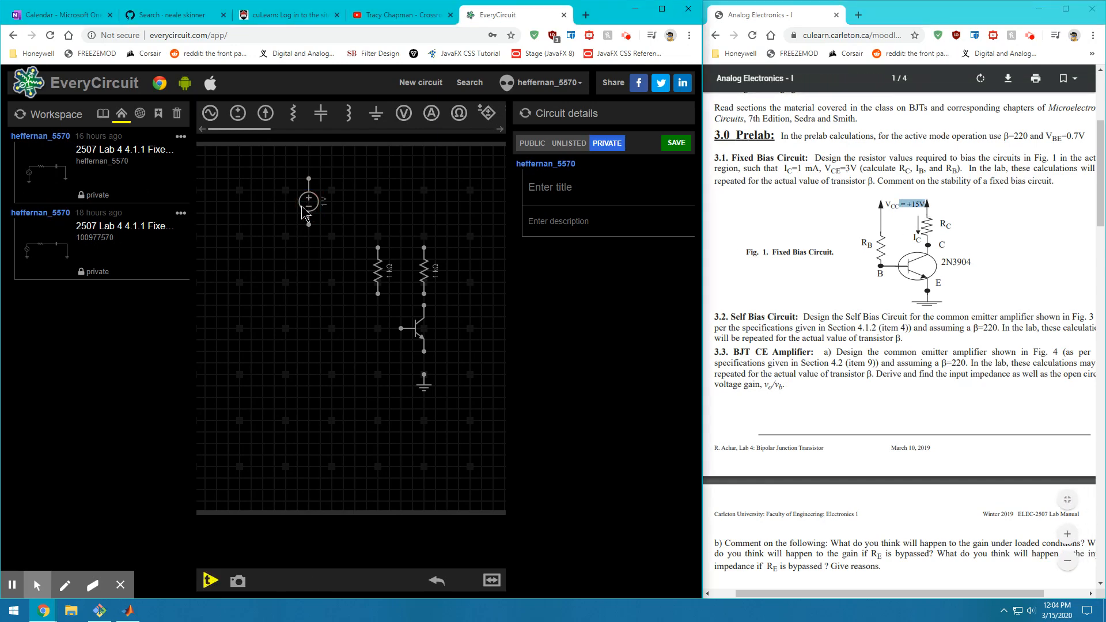
pyautogui.click(304, 210)
pyautogui.click(267, 580)
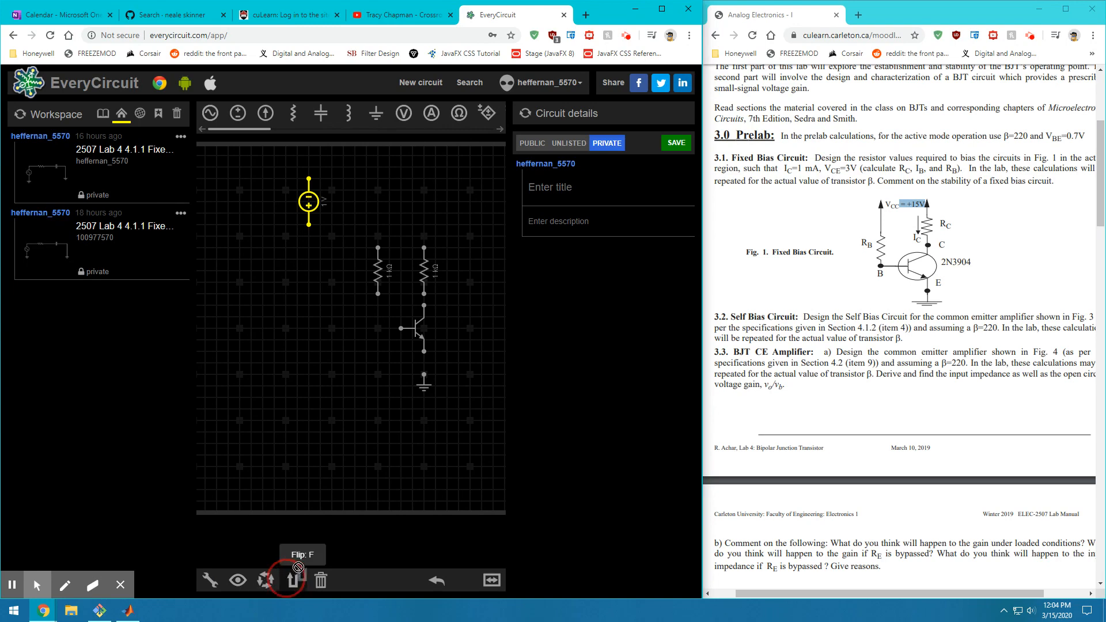
pyautogui.moveTo(309, 200); pyautogui.dragTo(378, 247)
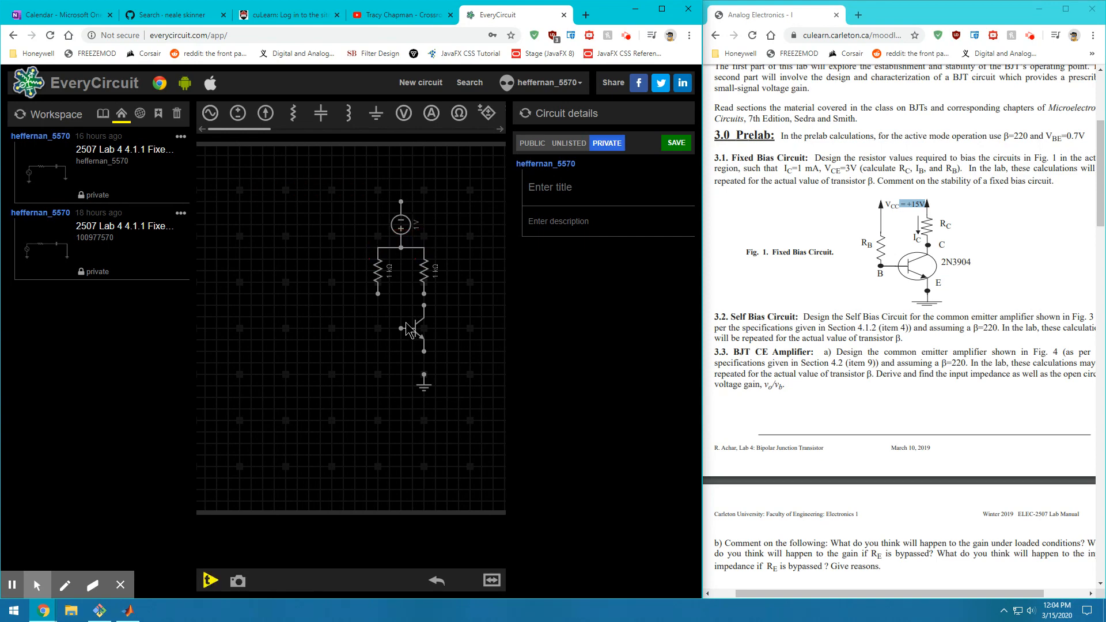
pyautogui.moveTo(402, 329); pyautogui.dragTo(424, 317)
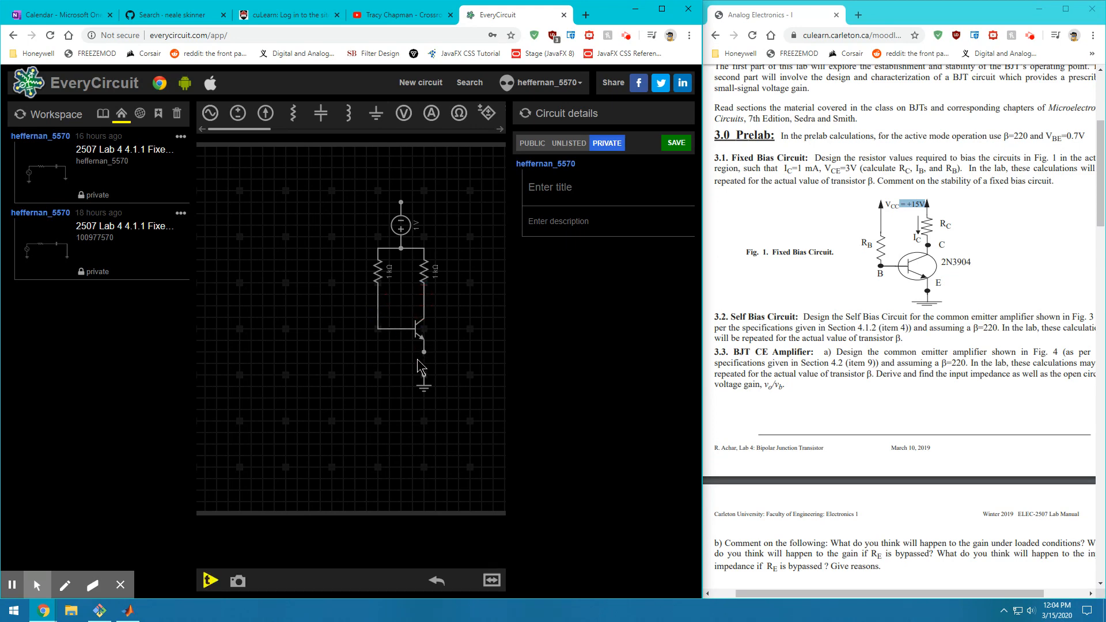
# Wire the right resistor to the collector and attach a flipped ground to the source's top terminal
pyautogui.moveTo(424, 376); pyautogui.dragTo(425, 363)
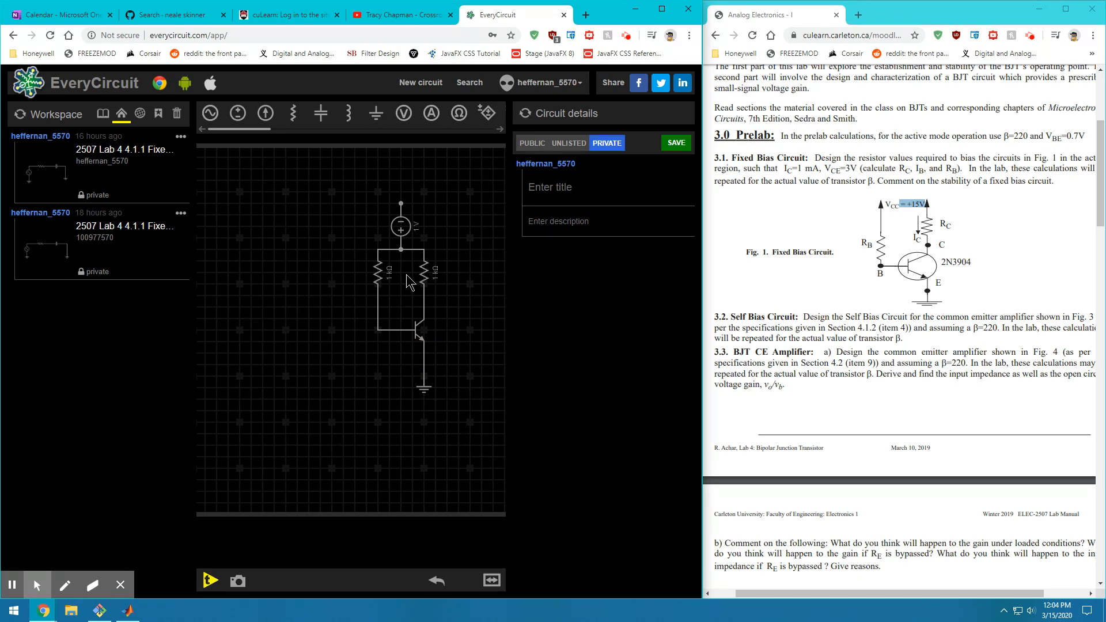
pyautogui.click(400, 204)
pyautogui.click(375, 113)
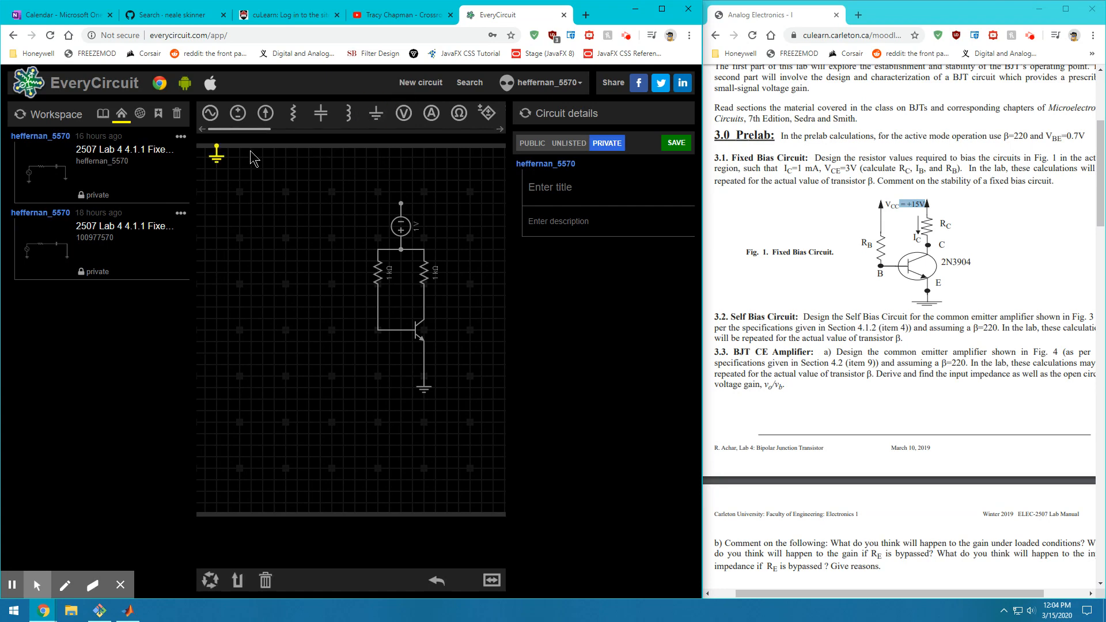
pyautogui.moveTo(217, 157); pyautogui.dragTo(242, 259)
pyautogui.click(237, 580)
pyautogui.moveTo(249, 244); pyautogui.dragTo(394, 215)
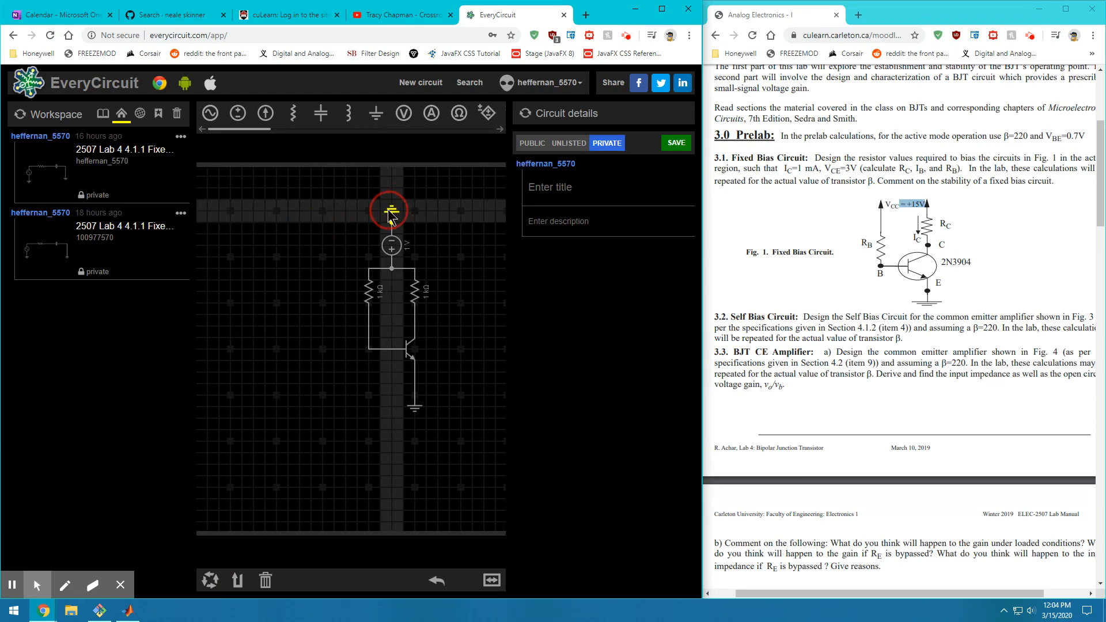
pyautogui.click(476, 236)
# Dial the DC source voltage from about 3.4 V up to 15 V
pyautogui.click(394, 249)
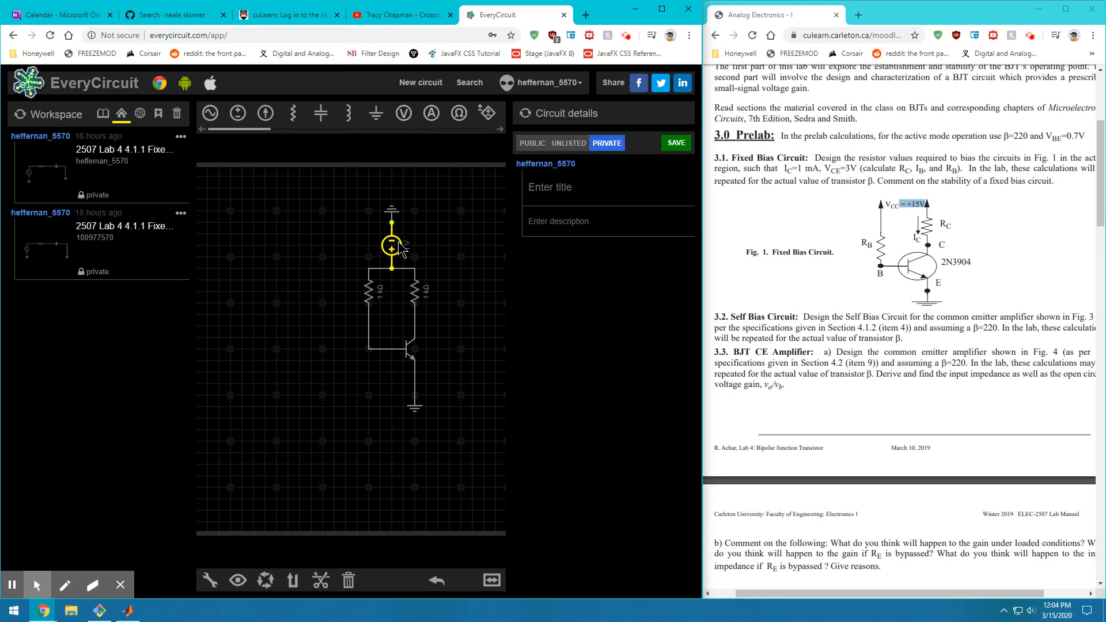
pyautogui.click(210, 581)
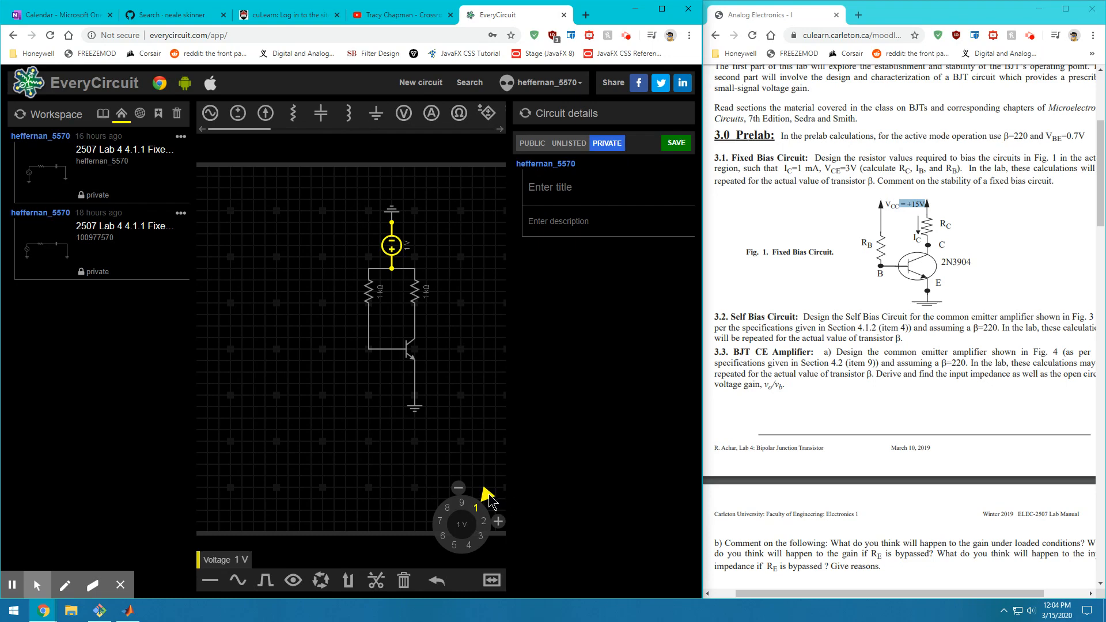
pyautogui.moveTo(489, 494)
pyautogui.mouseDown()
pyautogui.moveTo(500, 514)
pyautogui.moveTo(487, 554)
pyautogui.moveTo(459, 574)
pyautogui.moveTo(421, 572)
pyautogui.moveTo(415, 530)
pyautogui.moveTo(439, 493)
pyautogui.moveTo(492, 510)
pyautogui.mouseUp()
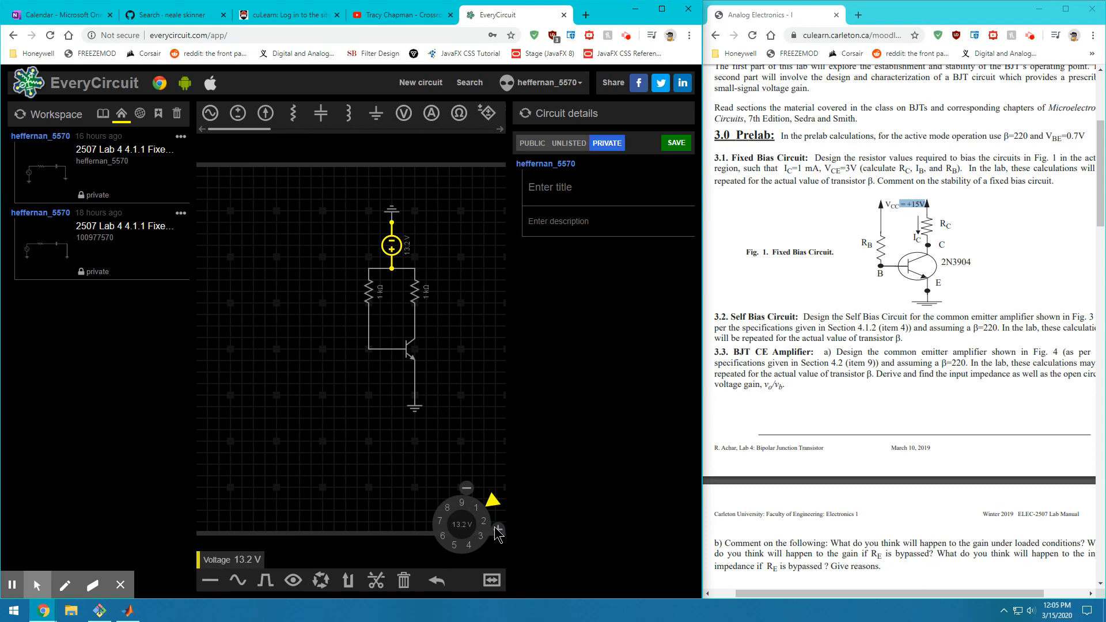
pyautogui.click(497, 529)
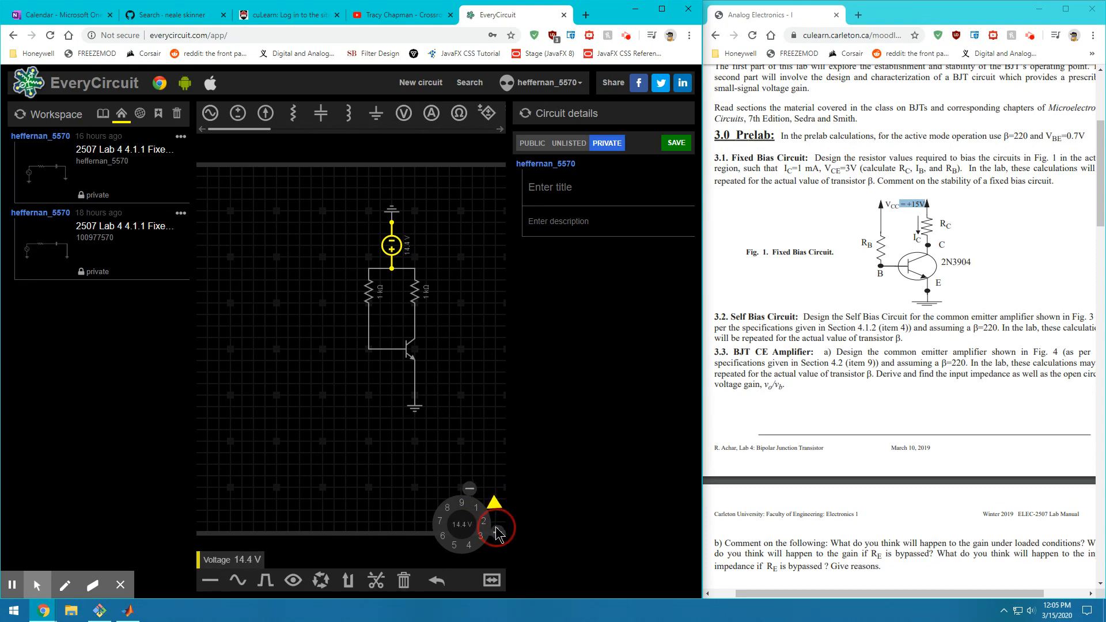
pyautogui.click(498, 532)
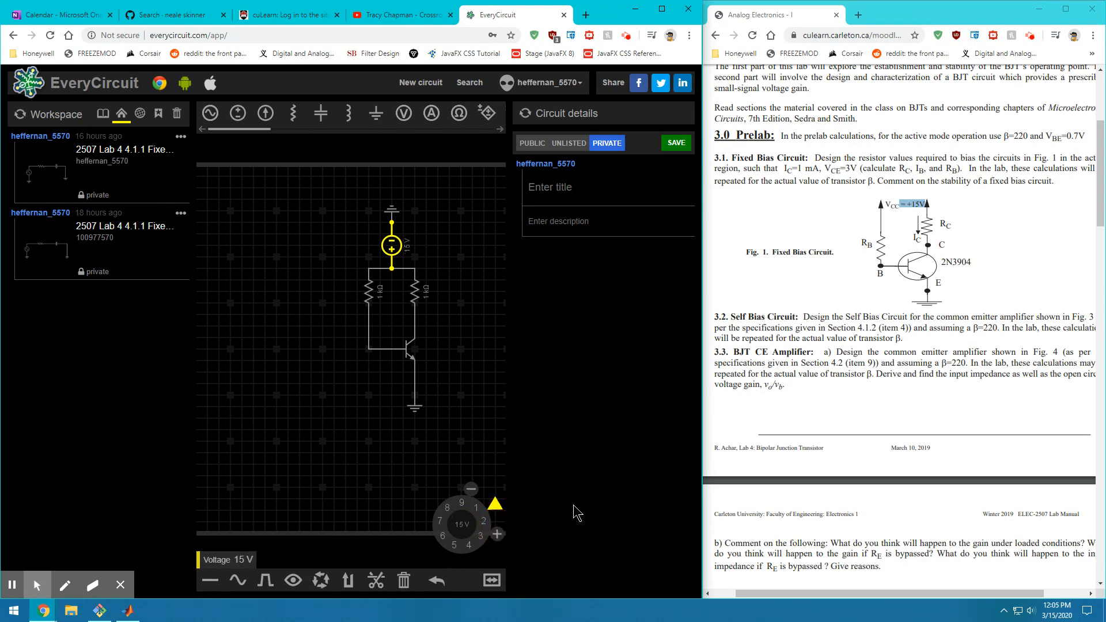
pyautogui.click(412, 298)
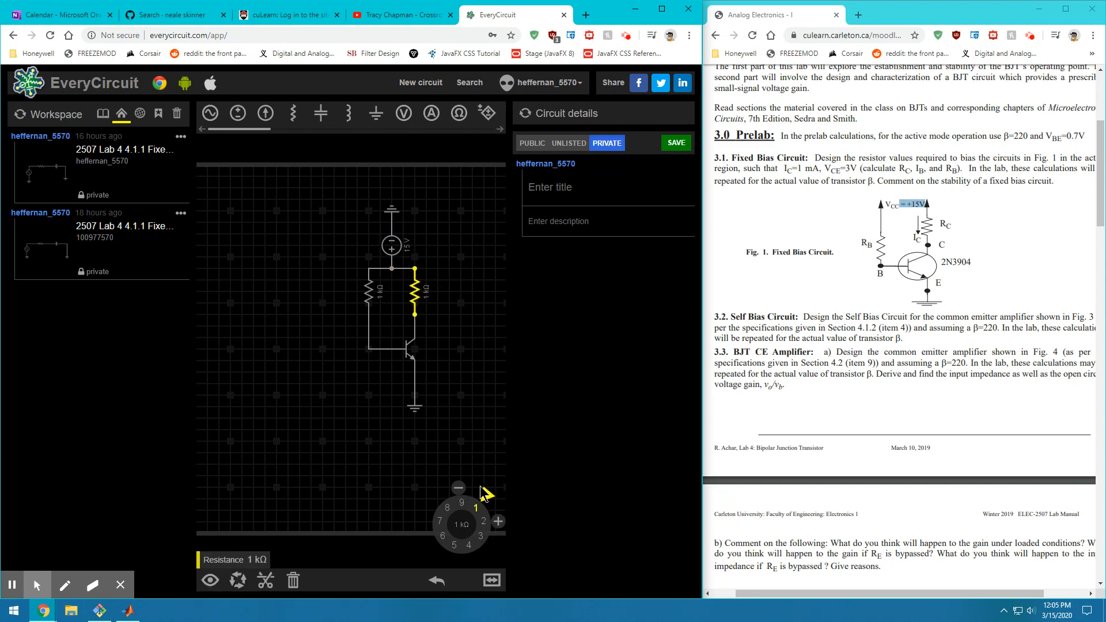
# Dial the right (collector) resistor to 8 kΩ and the left (base) resistor to 1 MΩ
pyautogui.moveTo(486, 500); pyautogui.dragTo(444, 504)
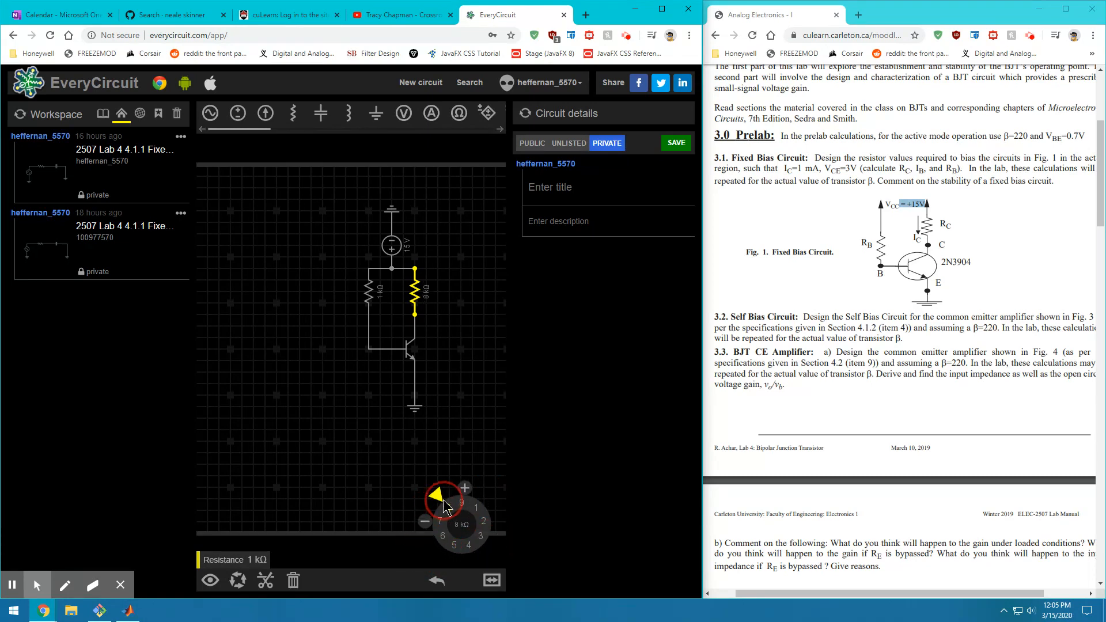
pyautogui.click(369, 297)
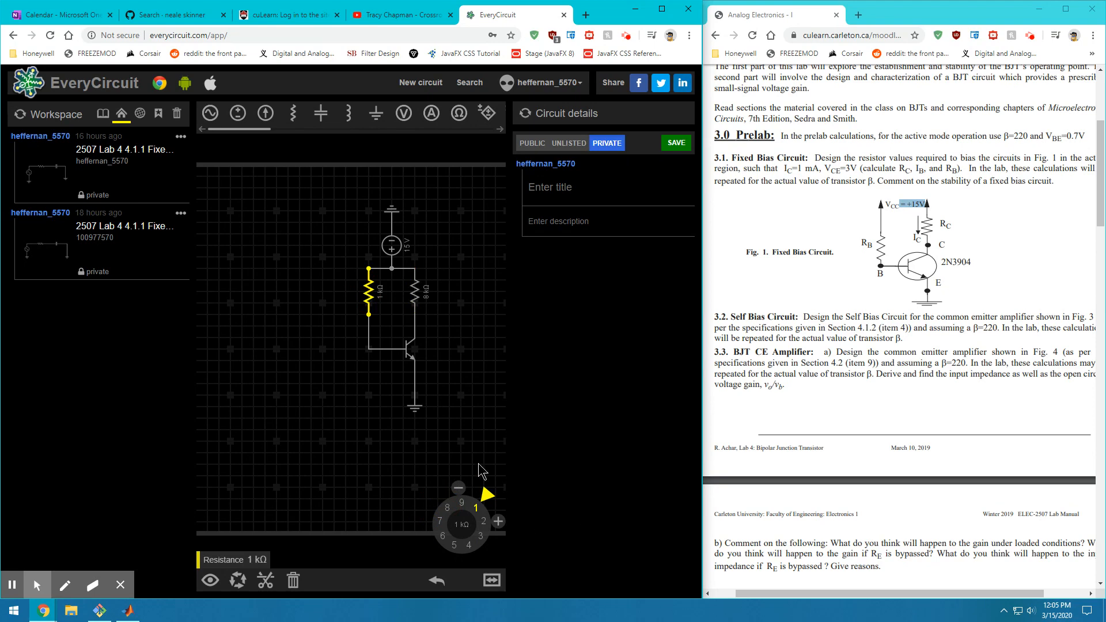
pyautogui.moveTo(484, 505)
pyautogui.mouseDown()
pyautogui.moveTo(496, 527)
pyautogui.moveTo(329, 533)
pyautogui.moveTo(501, 541)
pyautogui.moveTo(457, 496)
pyautogui.moveTo(455, 578)
pyautogui.moveTo(429, 546)
pyautogui.moveTo(440, 497)
pyautogui.moveTo(482, 512)
pyautogui.mouseUp()
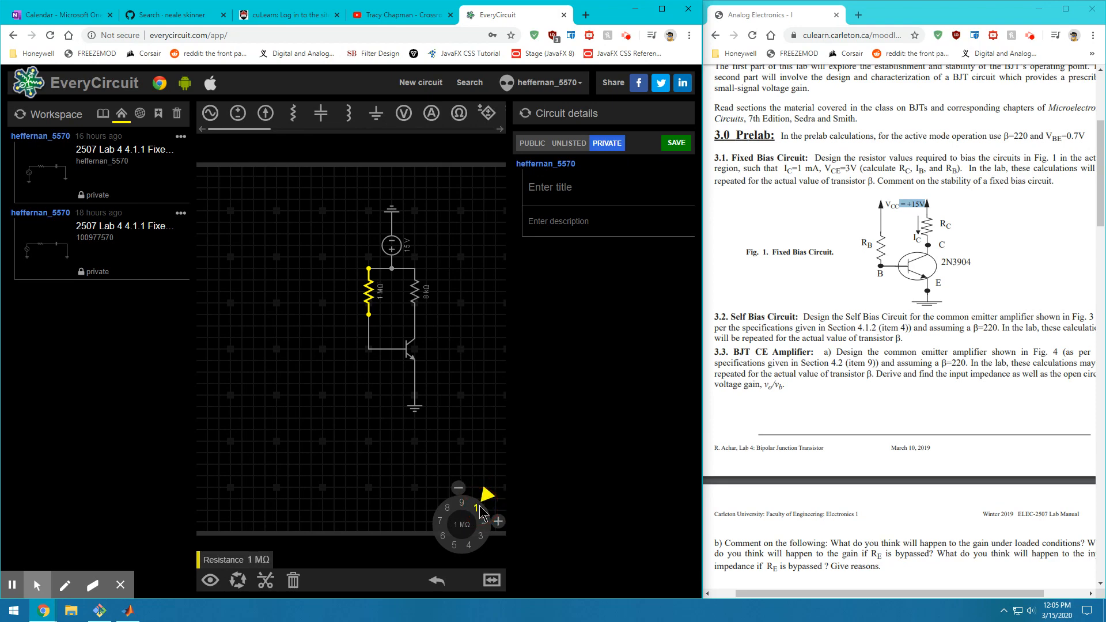
pyautogui.click(459, 447)
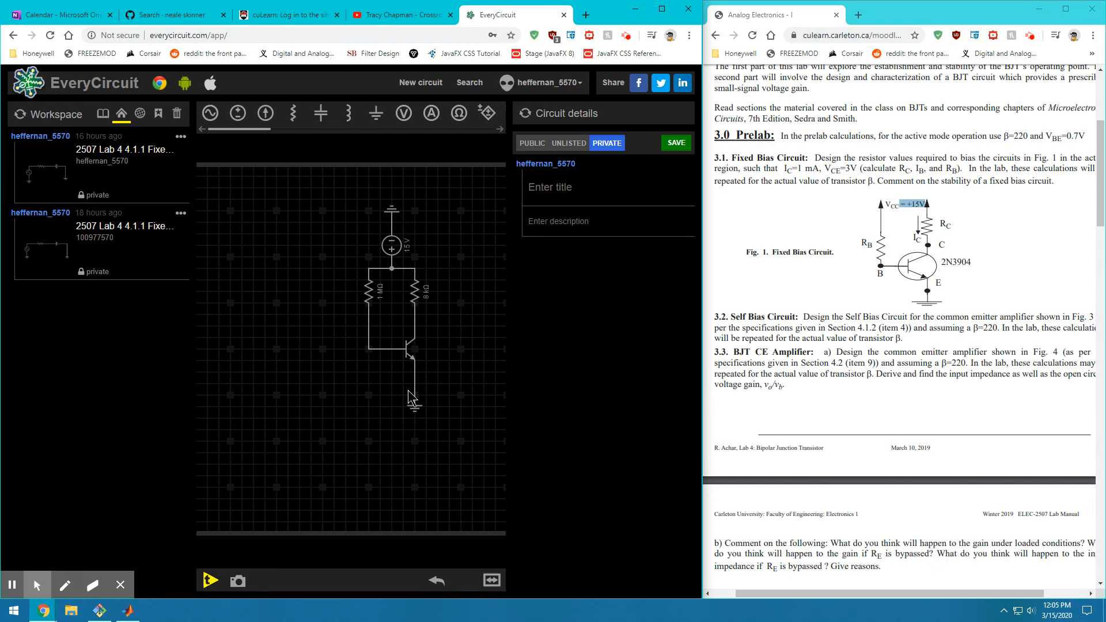
# Scroll the lab manual to the instruction about confirming active mode
pyautogui.scroll(-10, 753, 366)
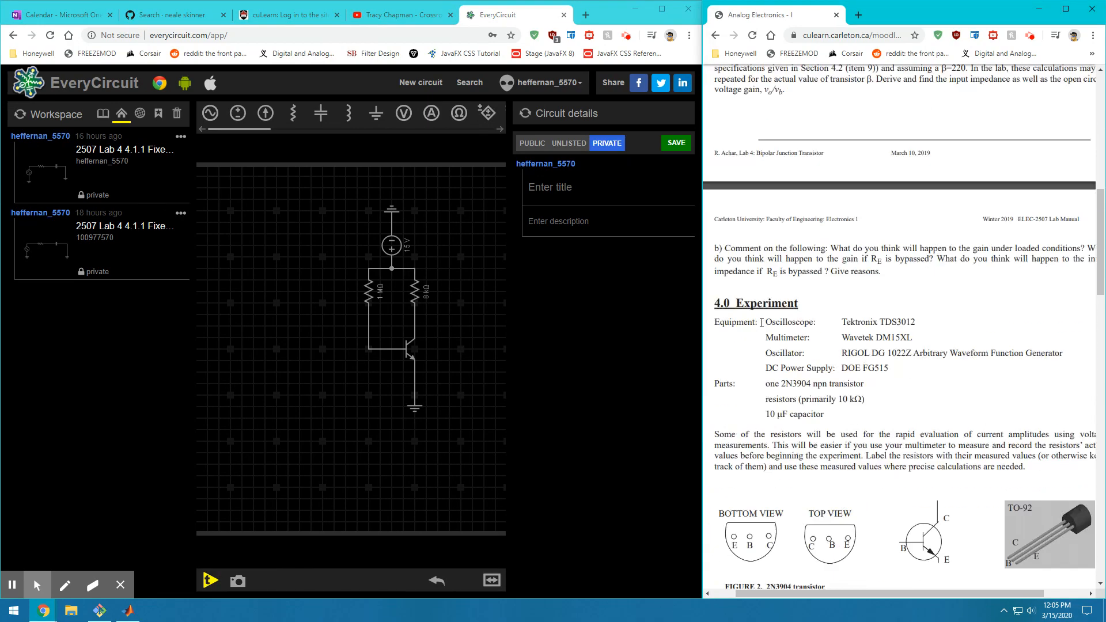
pyautogui.scroll(-6, 753, 366)
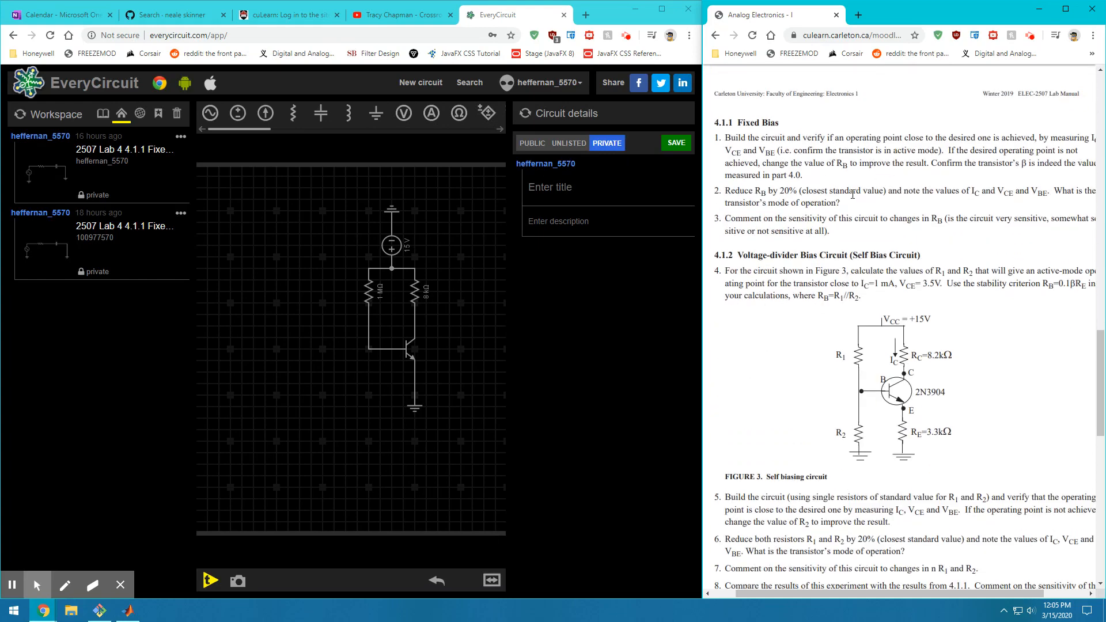
pyautogui.moveTo(798, 150); pyautogui.dragTo(1054, 163)
pyautogui.click(955, 182)
# Add a short wire joining the transistor base to the emitter
pyautogui.click(417, 328)
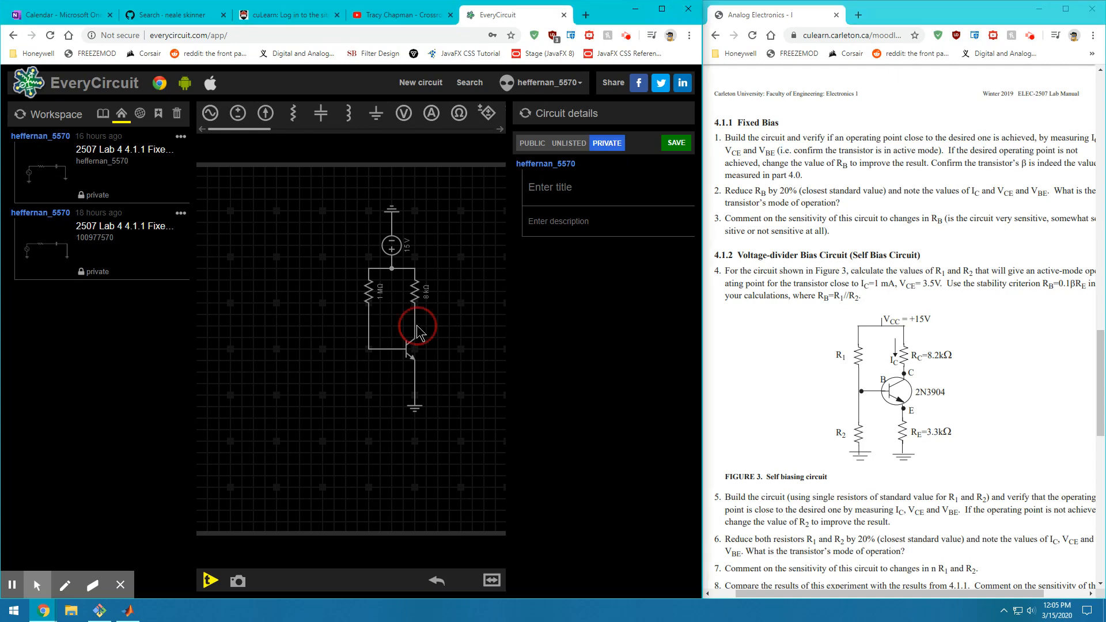
pyautogui.moveTo(417, 327); pyautogui.dragTo(416, 327)
pyautogui.click(393, 359)
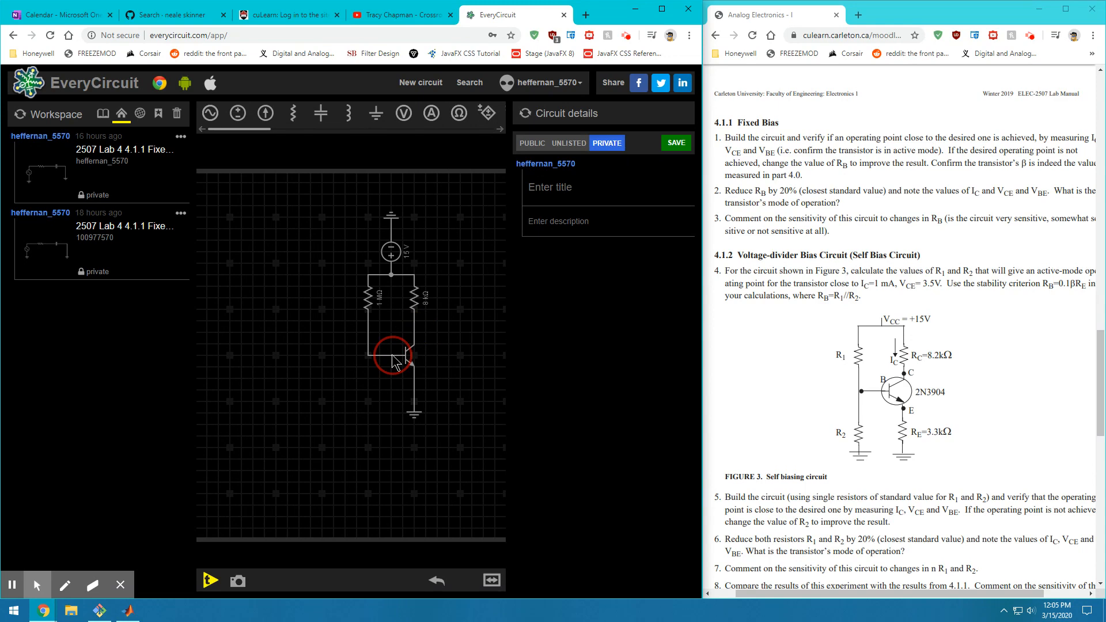
pyautogui.click(413, 373)
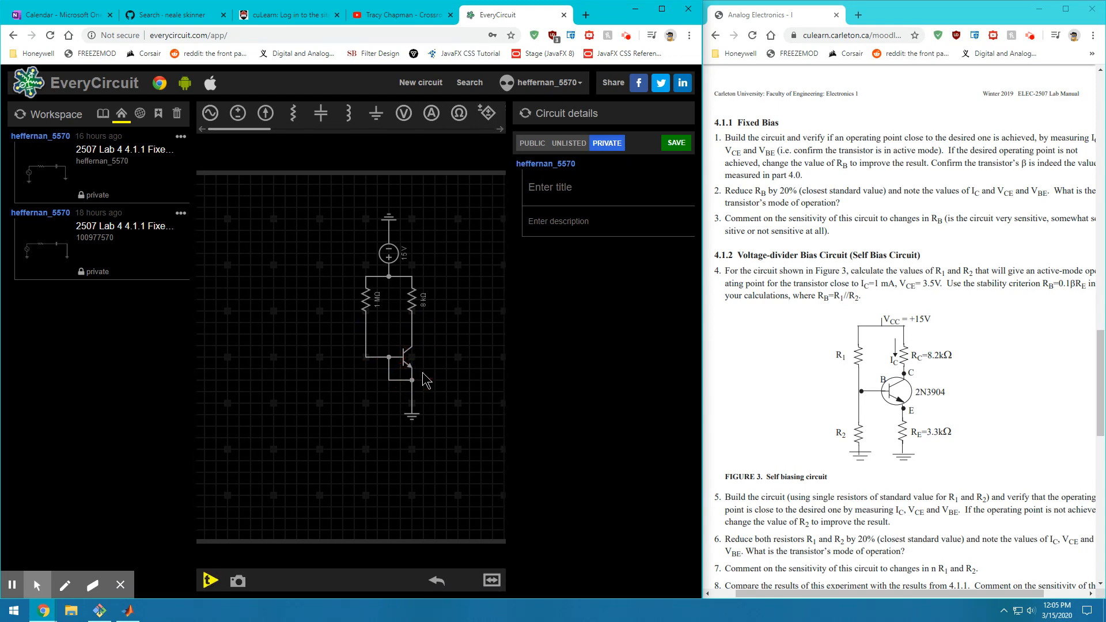
pyautogui.click(390, 382)
pyautogui.click(393, 382)
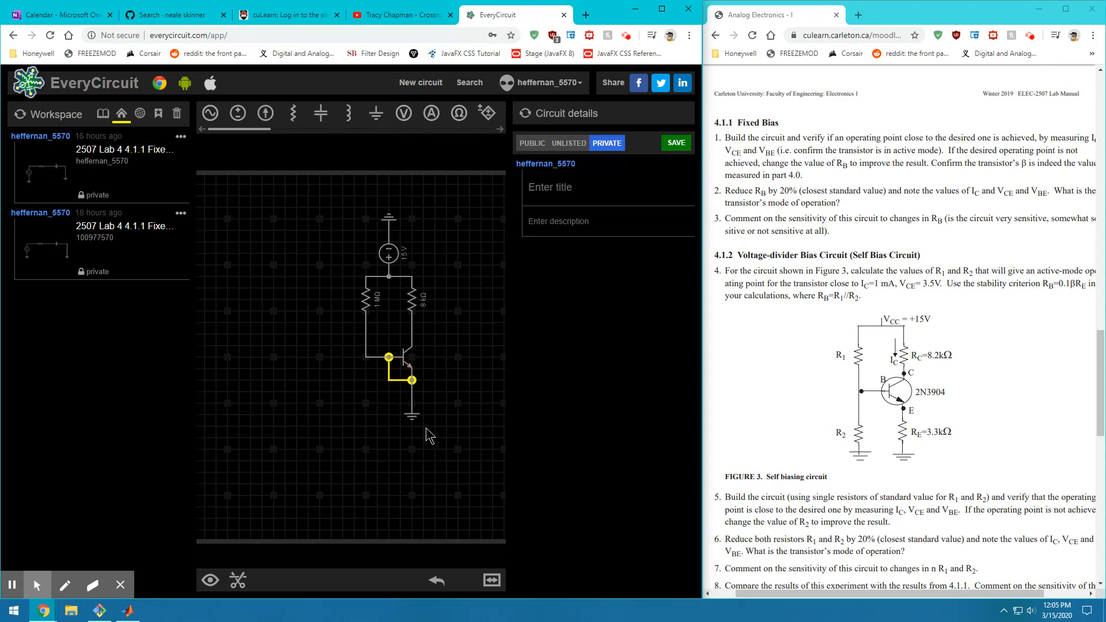
pyautogui.click(469, 425)
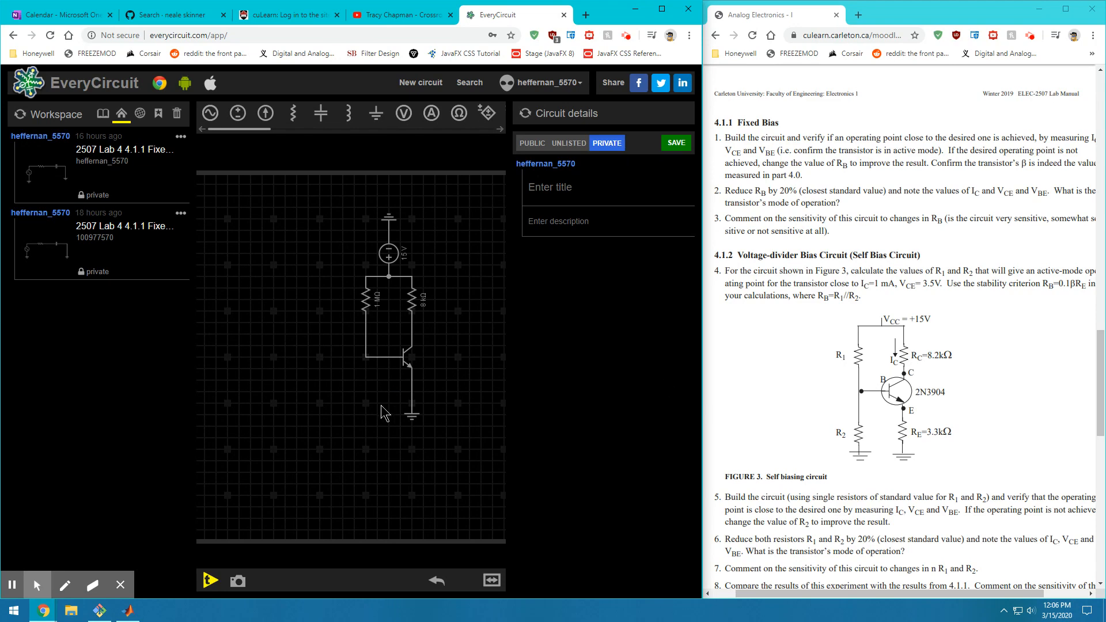
# Nudge the transistor into place and show its parameters, with forward beta at 100 A/A
pyautogui.click(873, 285)
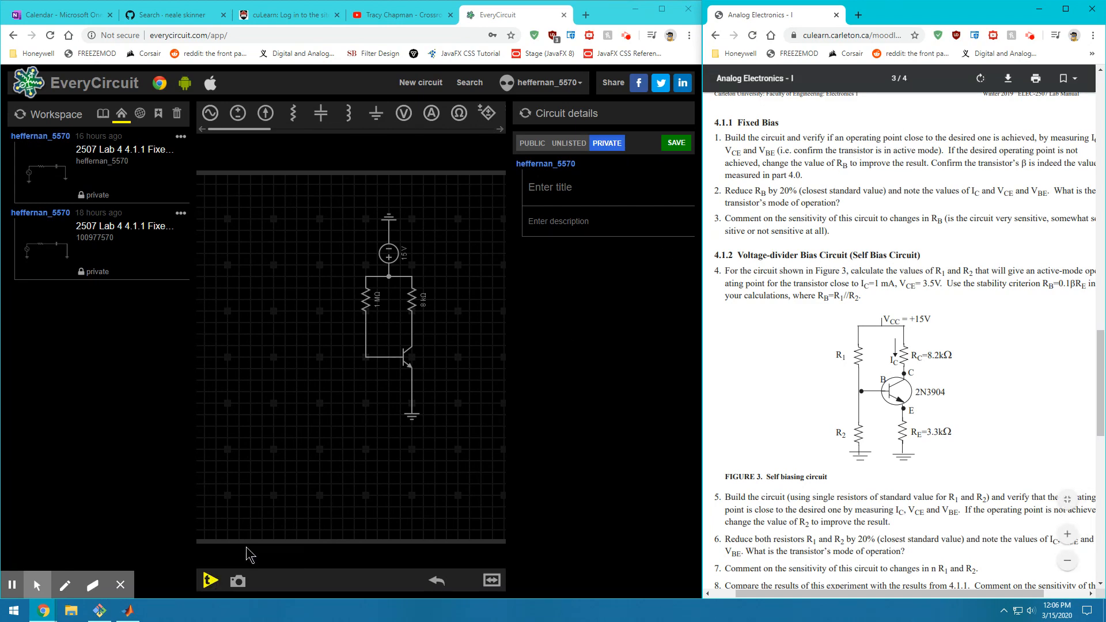
pyautogui.click(415, 369)
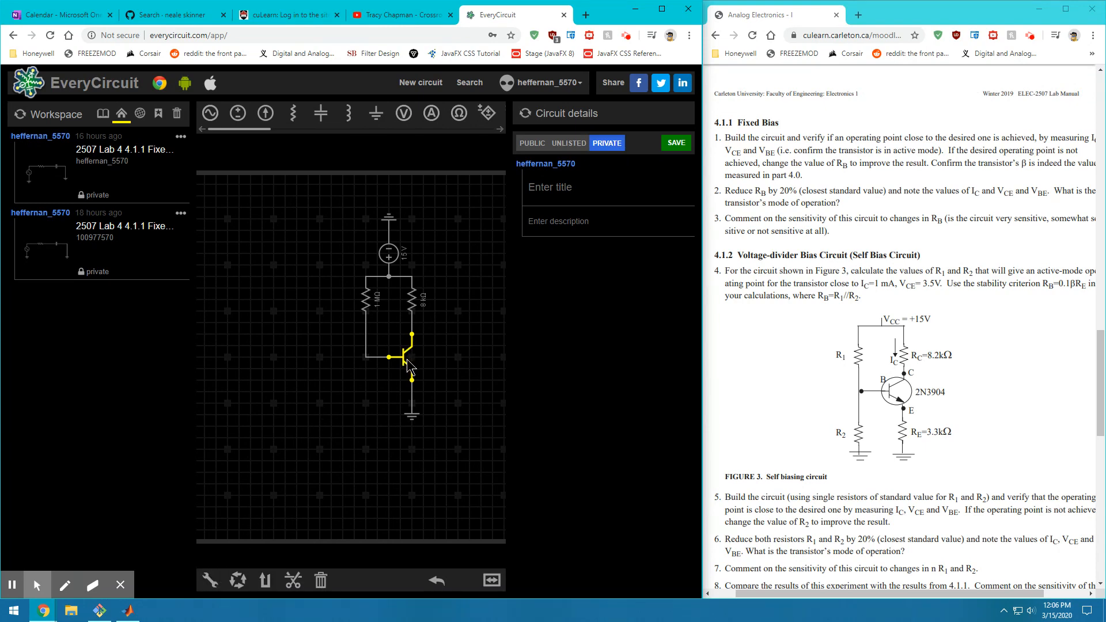
pyautogui.moveTo(414, 372)
pyautogui.mouseDown()
pyautogui.moveTo(414, 357)
pyautogui.moveTo(415, 380)
pyautogui.mouseUp()
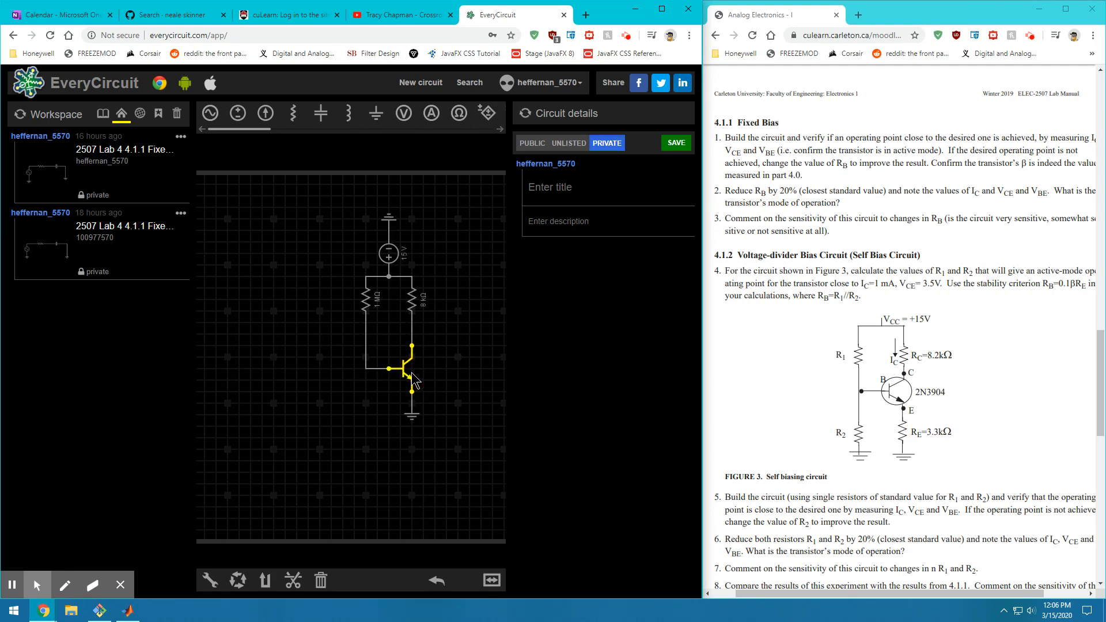
pyautogui.click(269, 557)
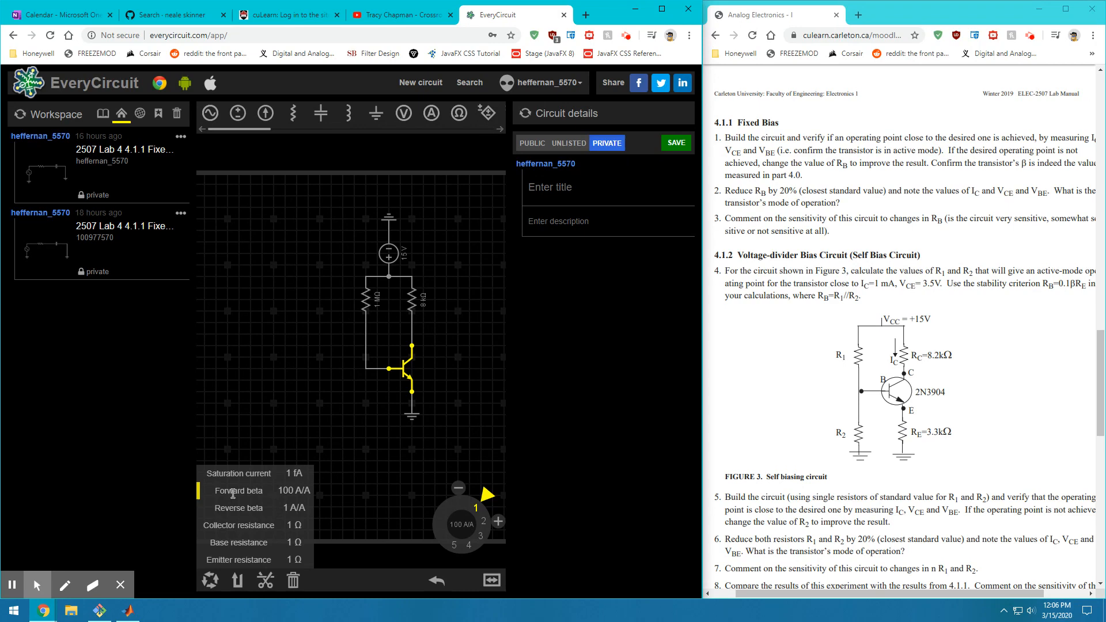
# Try forward beta at 220 A/A, then return it to 100 A/A and close the settings
pyautogui.click(489, 494)
pyautogui.moveTo(488, 494); pyautogui.dragTo(498, 523)
pyautogui.click(492, 504)
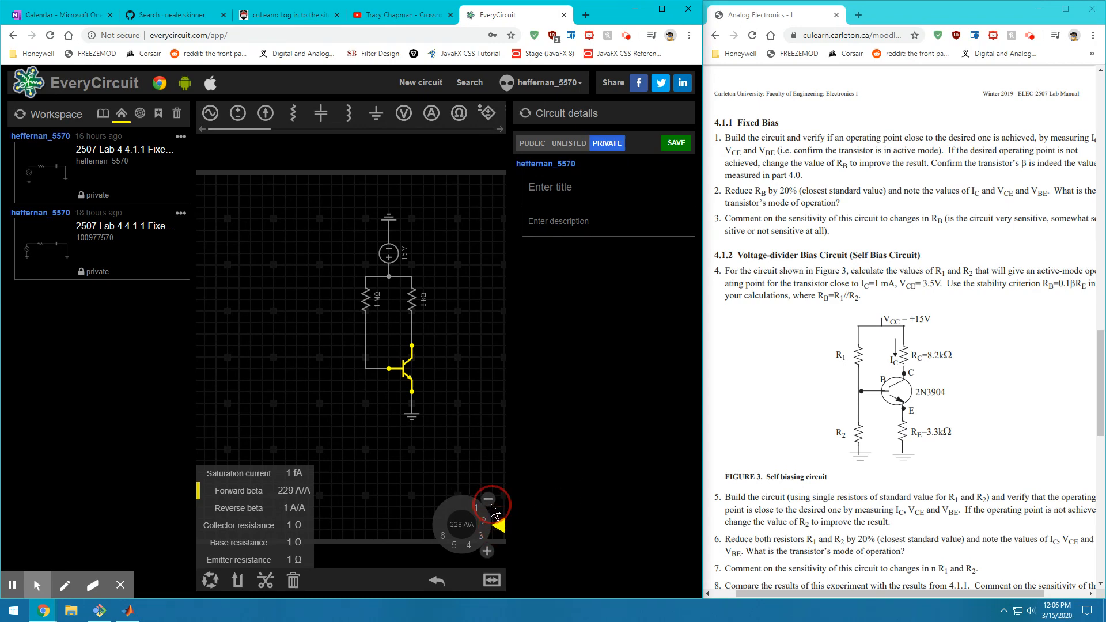
pyautogui.click(492, 504)
pyautogui.click(491, 504)
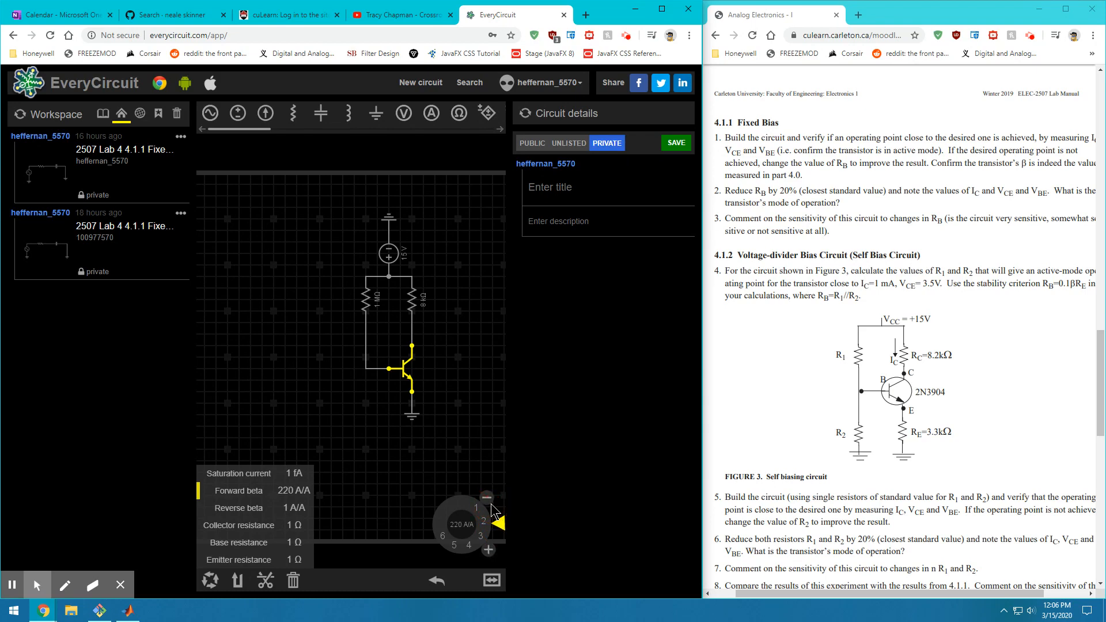
pyautogui.moveTo(503, 525); pyautogui.dragTo(489, 492)
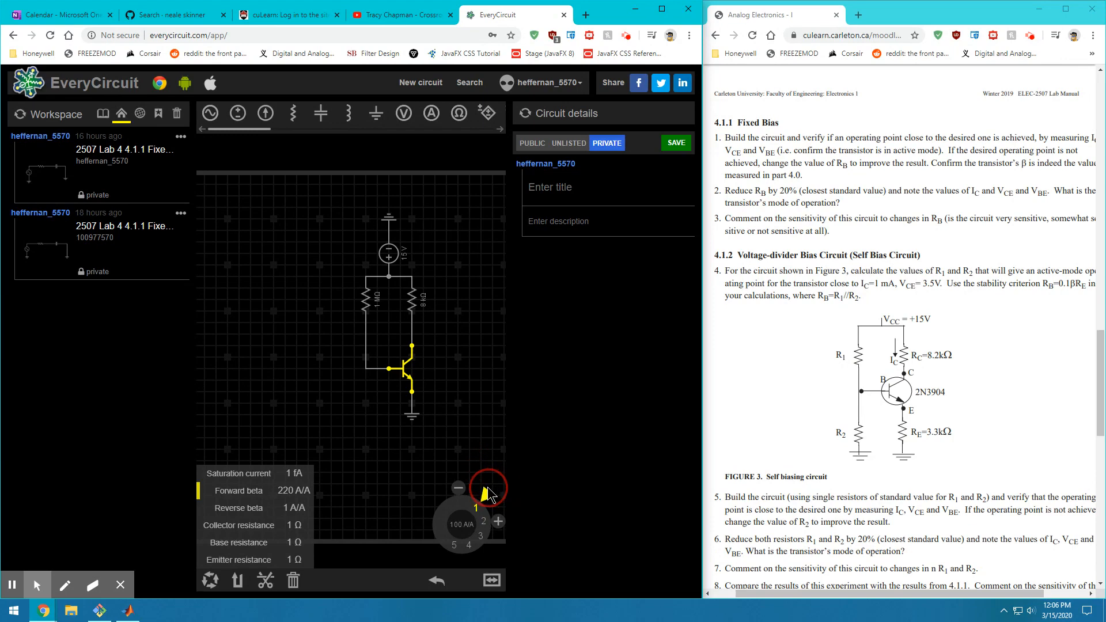
pyautogui.click(563, 392)
pyautogui.click(350, 508)
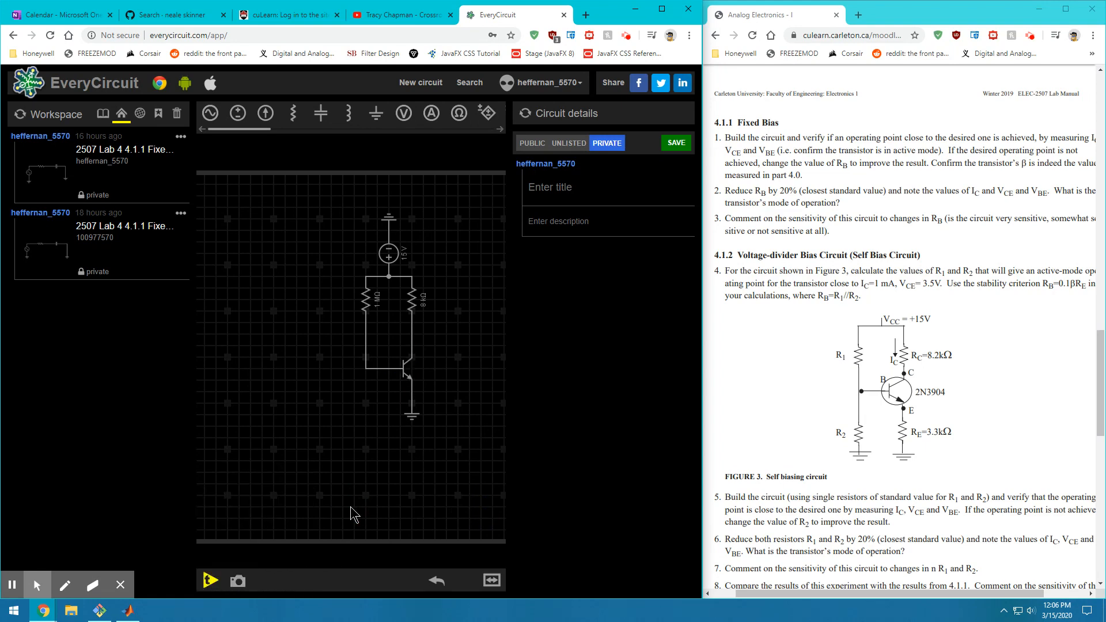
# Run the simulation, showing 14.3 µA base current and 1.43 mA collector current
pyautogui.click(207, 581)
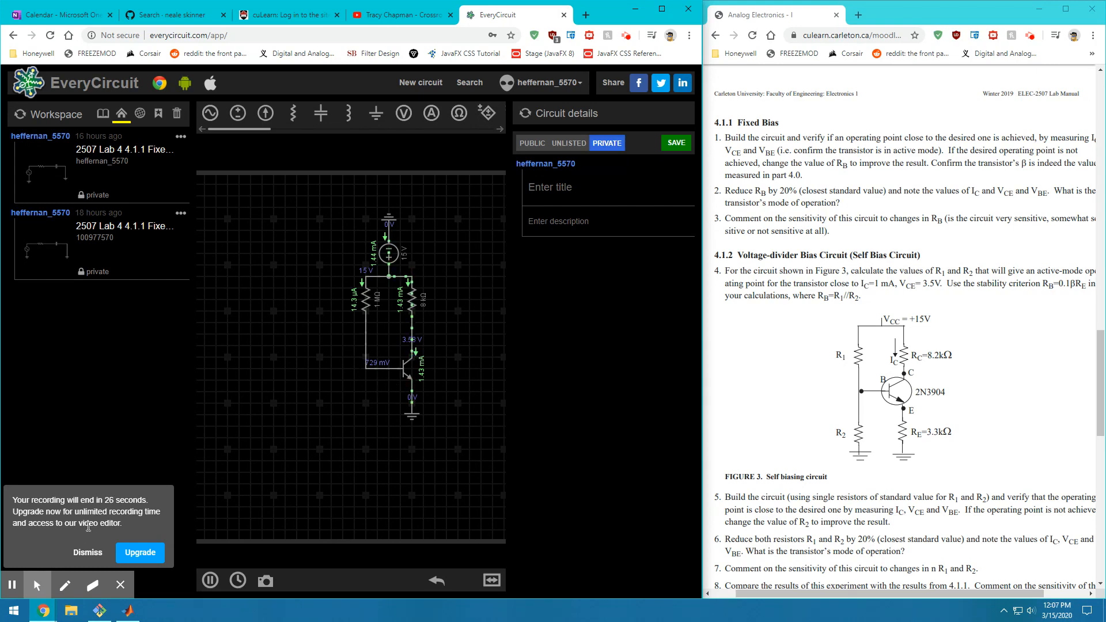
pyautogui.click(91, 556)
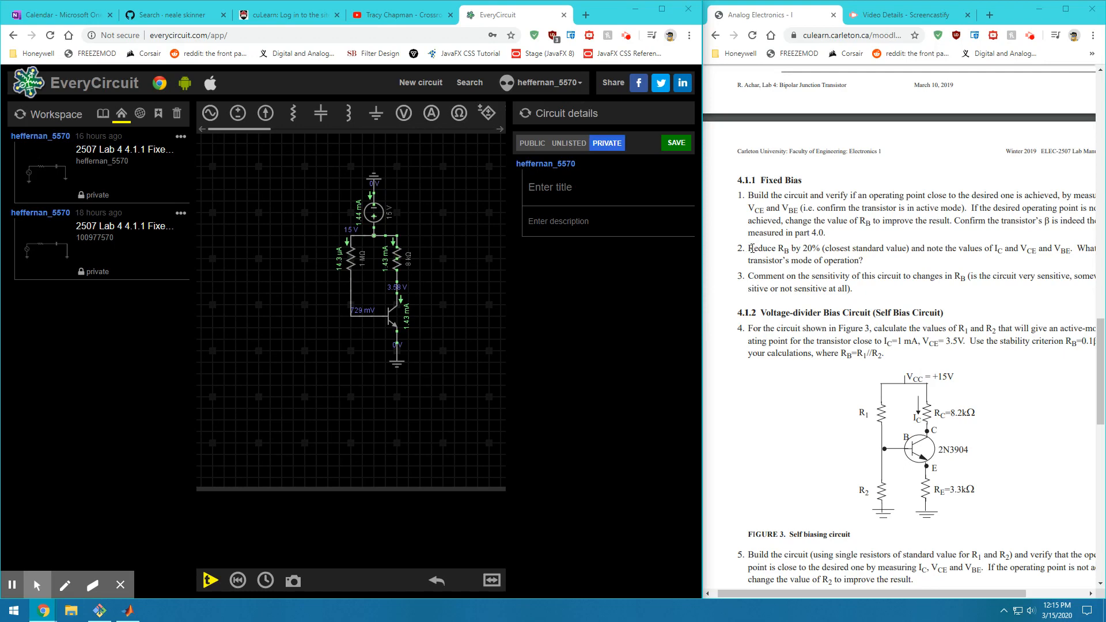
# Per the lab's 20% reduction step, dial the base resistor to 800 kΩ and rerun the simulation
pyautogui.moveTo(750, 249); pyautogui.dragTo(821, 251)
pyautogui.click(788, 256)
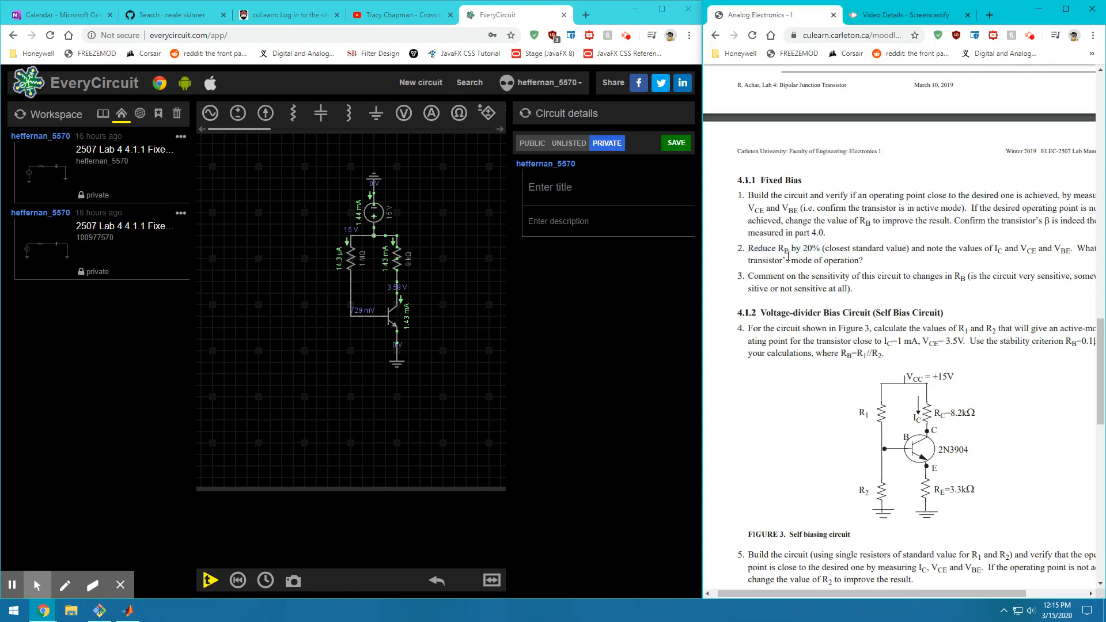
pyautogui.click(351, 261)
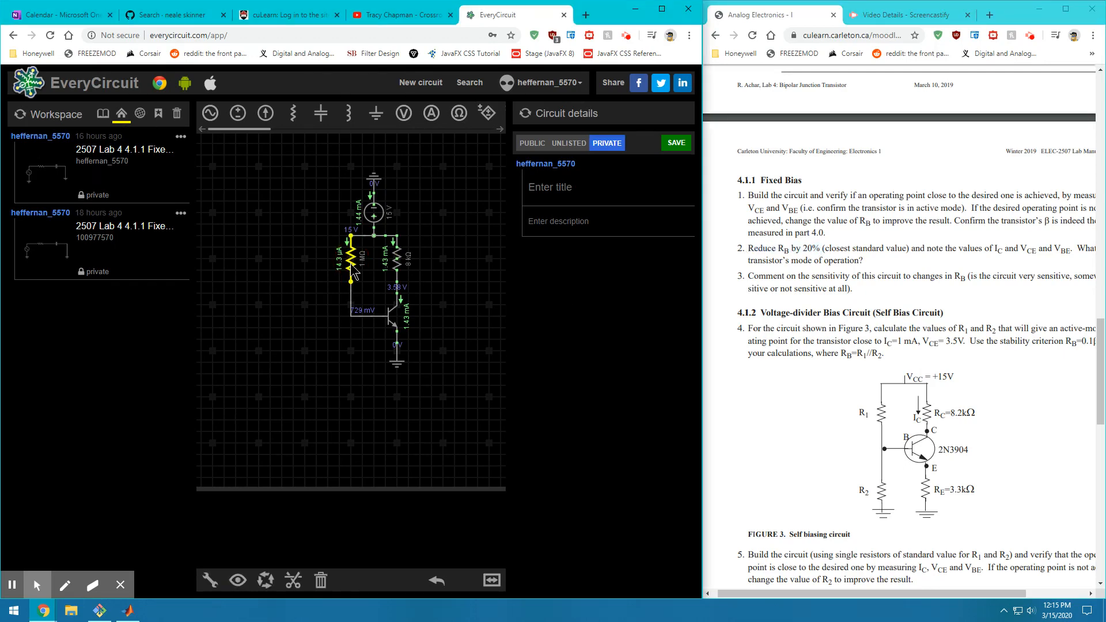
pyautogui.click(210, 580)
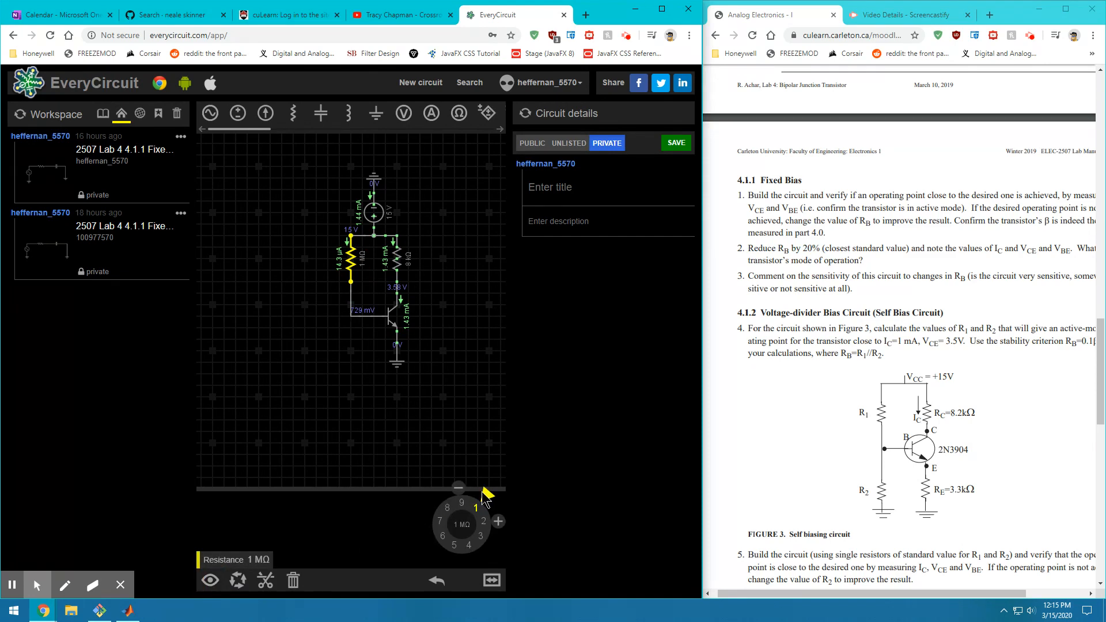
pyautogui.moveTo(487, 494); pyautogui.dragTo(431, 494)
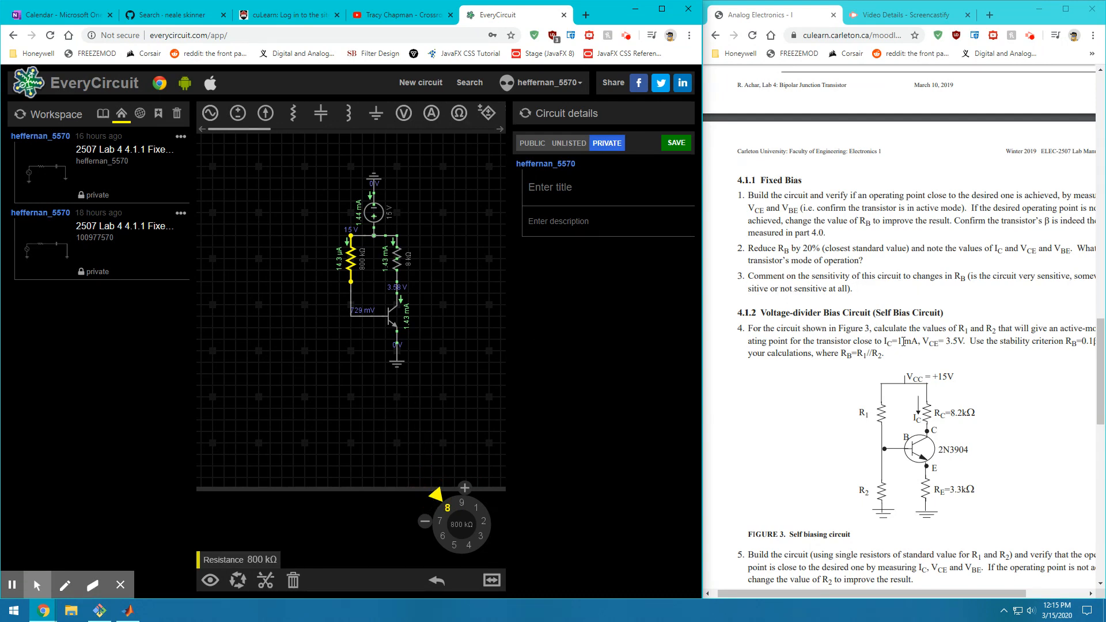
pyautogui.click(357, 400)
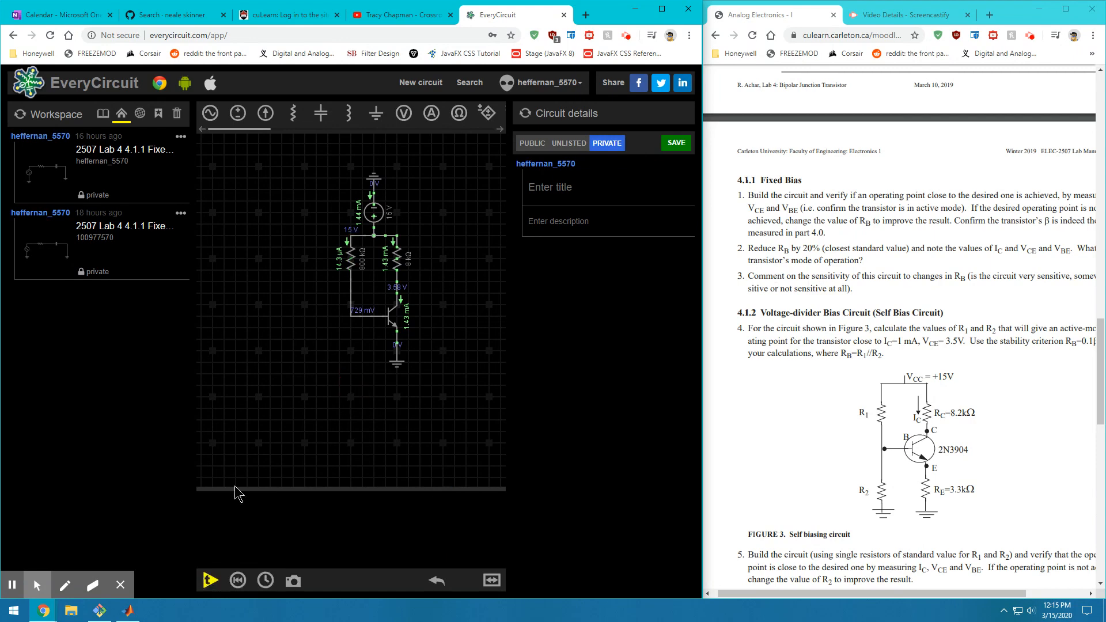
pyautogui.click(202, 577)
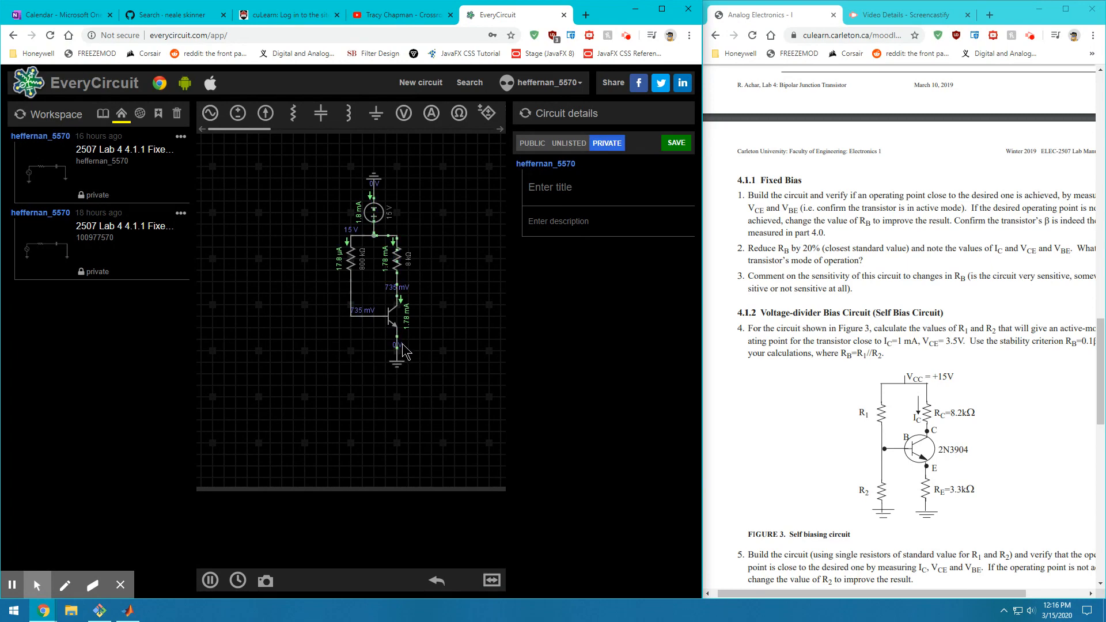
# Highlight question 3 in the handout, then scroll down to Figure 3's self-biasing circuit
pyautogui.click(365, 336)
pyautogui.scroll(1, 347, 323)
pyautogui.scroll(-1, 413, 291)
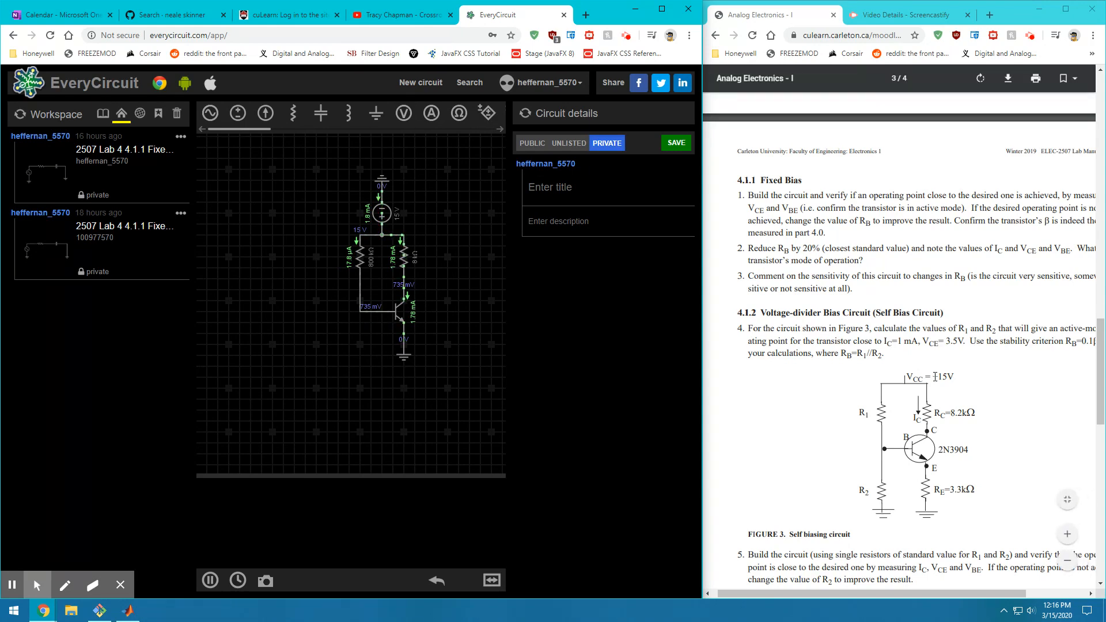
pyautogui.moveTo(877, 276); pyautogui.dragTo(749, 277)
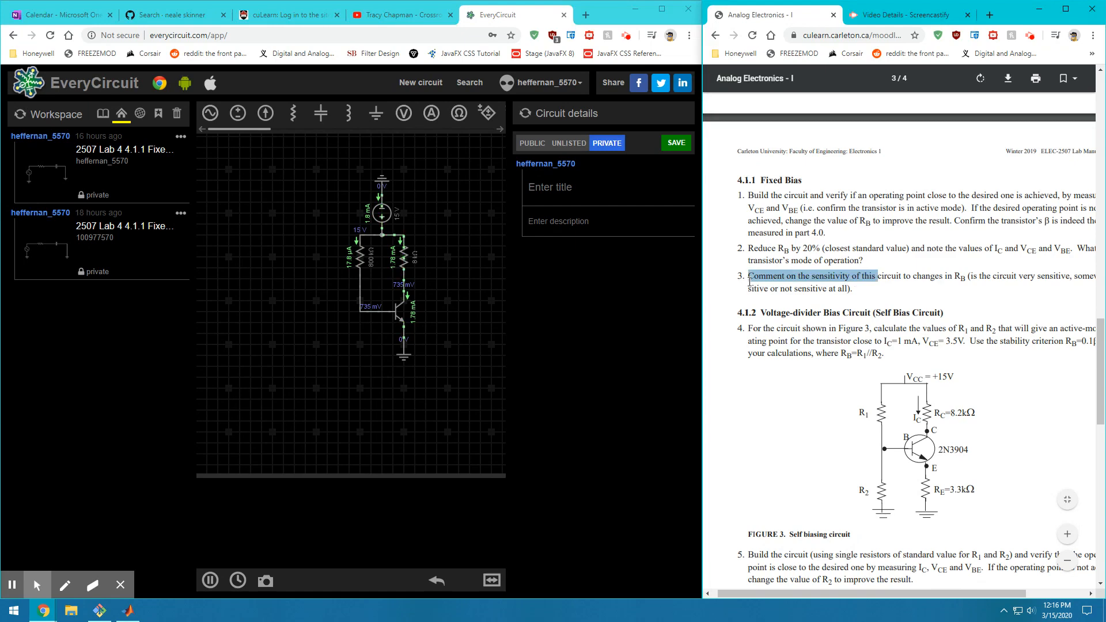
pyautogui.click(750, 287)
pyautogui.moveTo(858, 291); pyautogui.dragTo(752, 274)
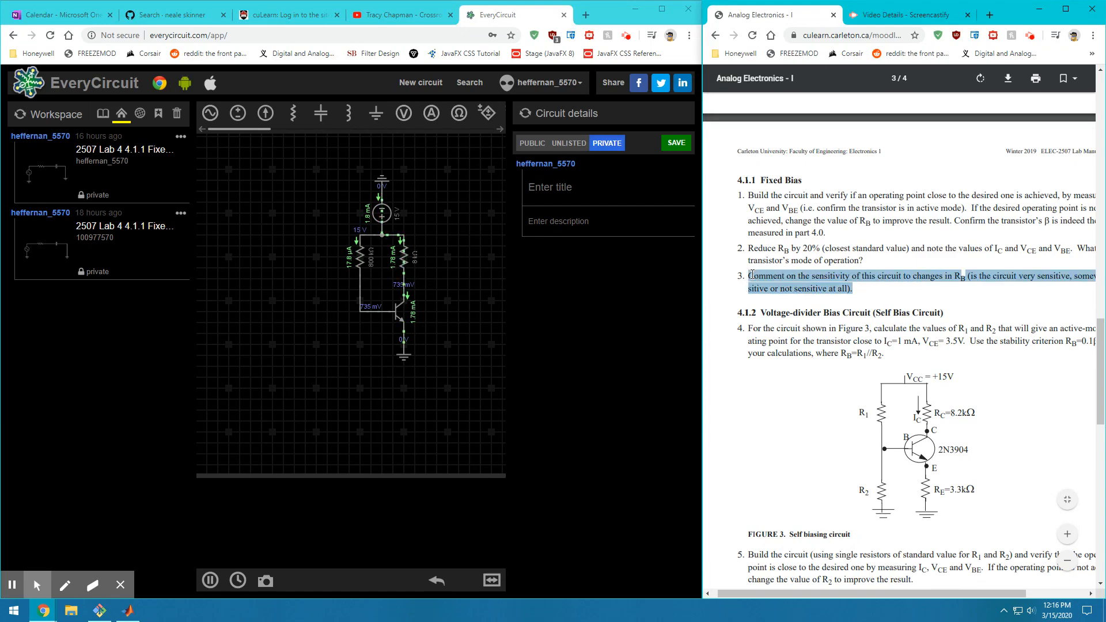
pyautogui.click(799, 295)
pyautogui.scroll(-2, 791, 315)
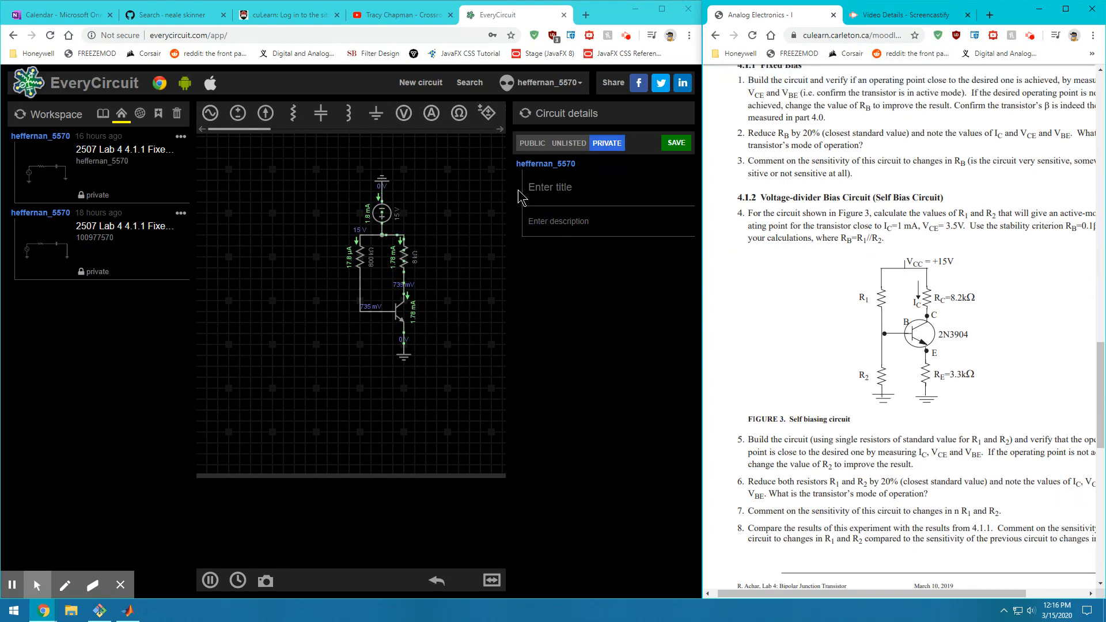
# Title the circuit '2507 Lab4 4.1.1 Fixed Bias'
pyautogui.click(546, 185)
pyautogui.write('2507  Lab4 4.1.1 Fixed')
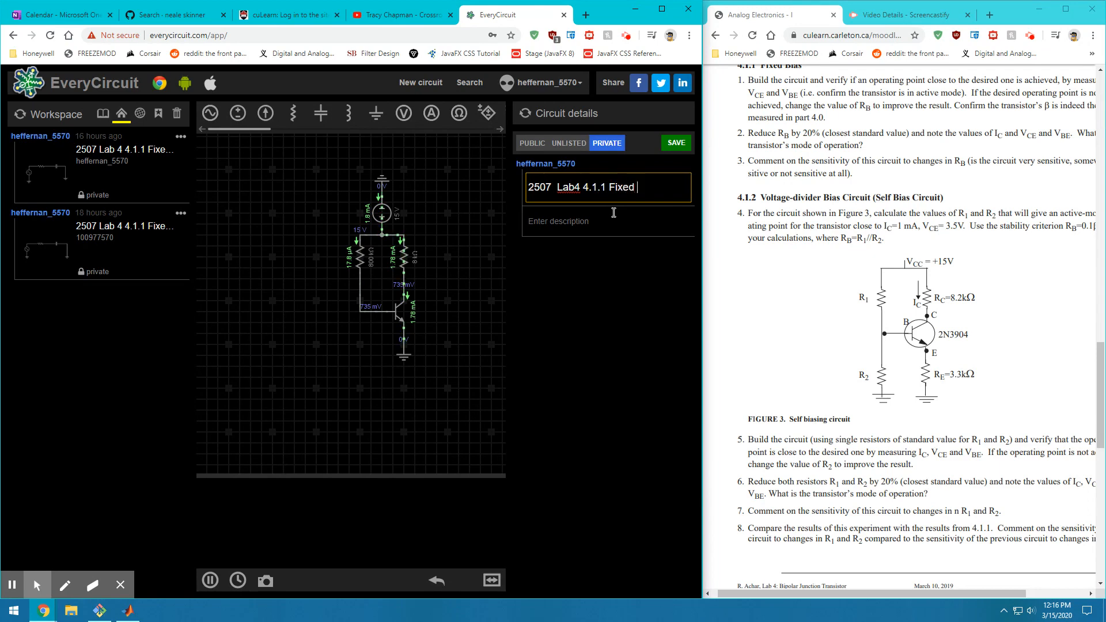
pyautogui.write('Bias')
# Fill the description with the author's e-mail address and save the circuit as private
pyautogui.click(593, 221)
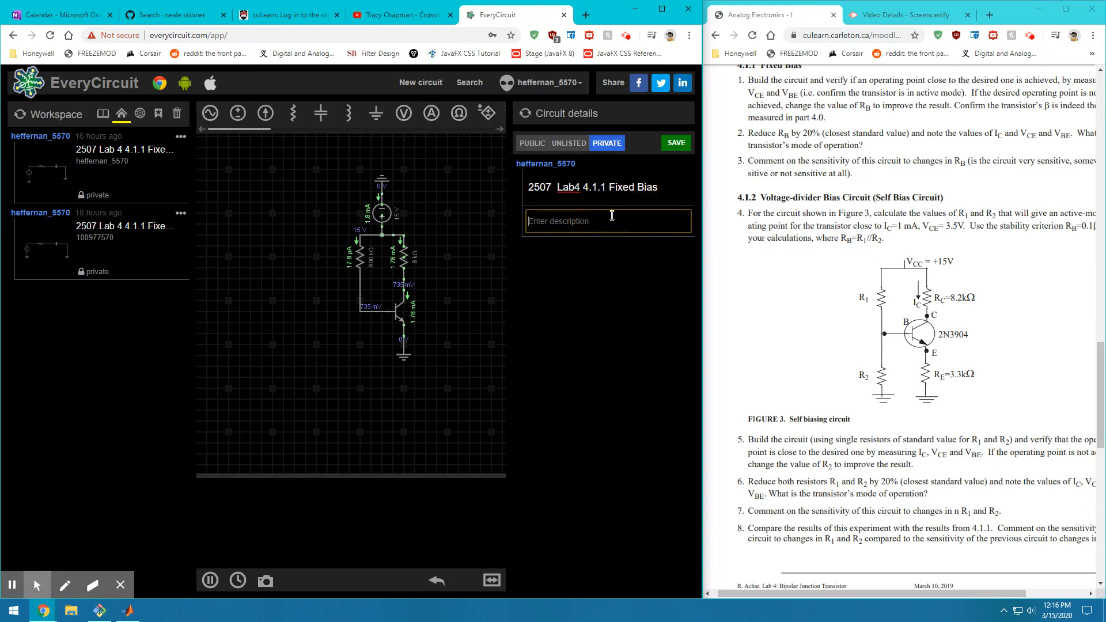
pyautogui.click(610, 145)
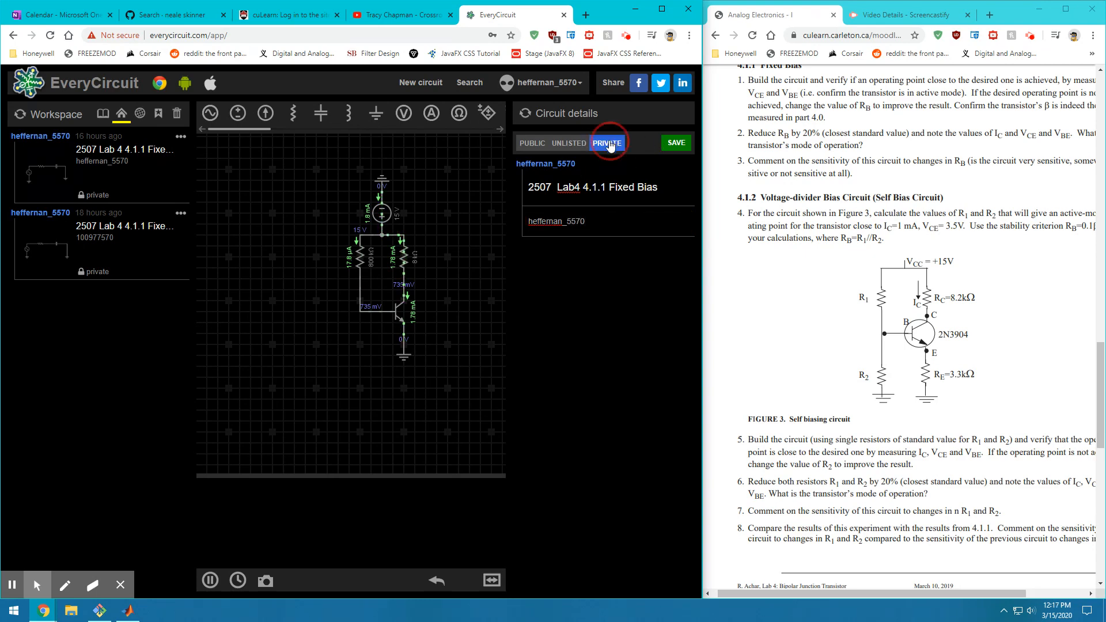
pyautogui.click(671, 145)
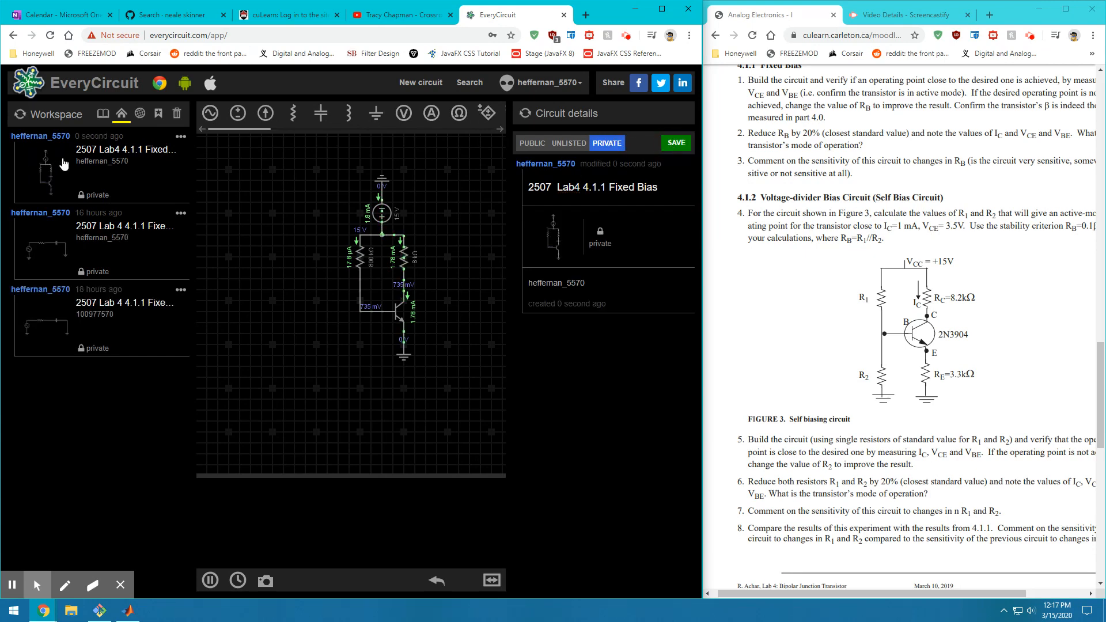
pyautogui.moveTo(167, 150); pyautogui.dragTo(68, 151)
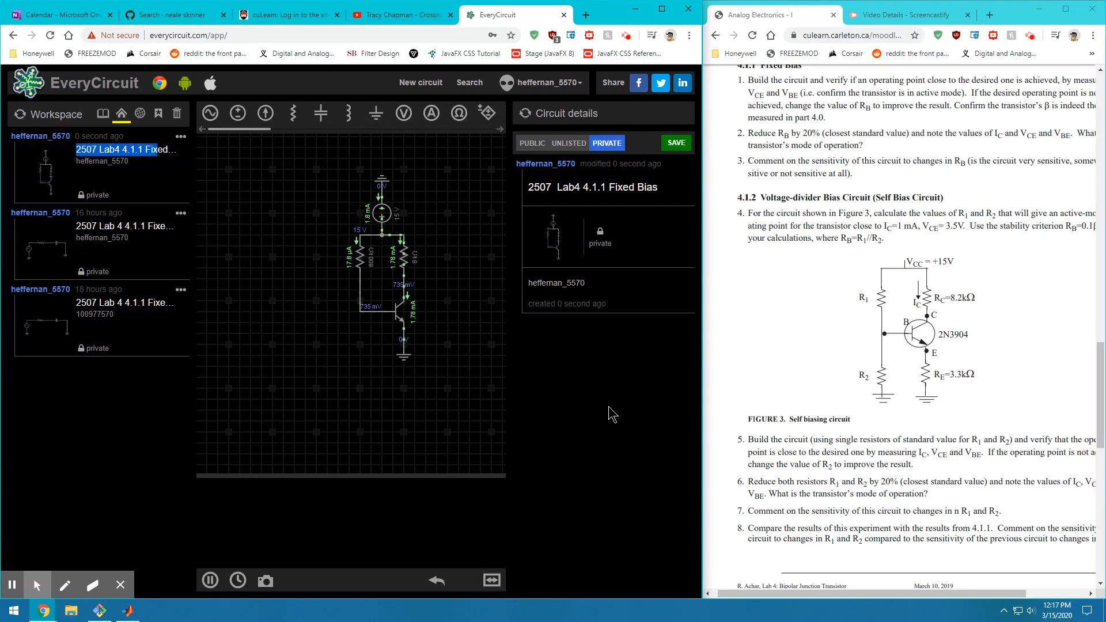
pyautogui.click(585, 410)
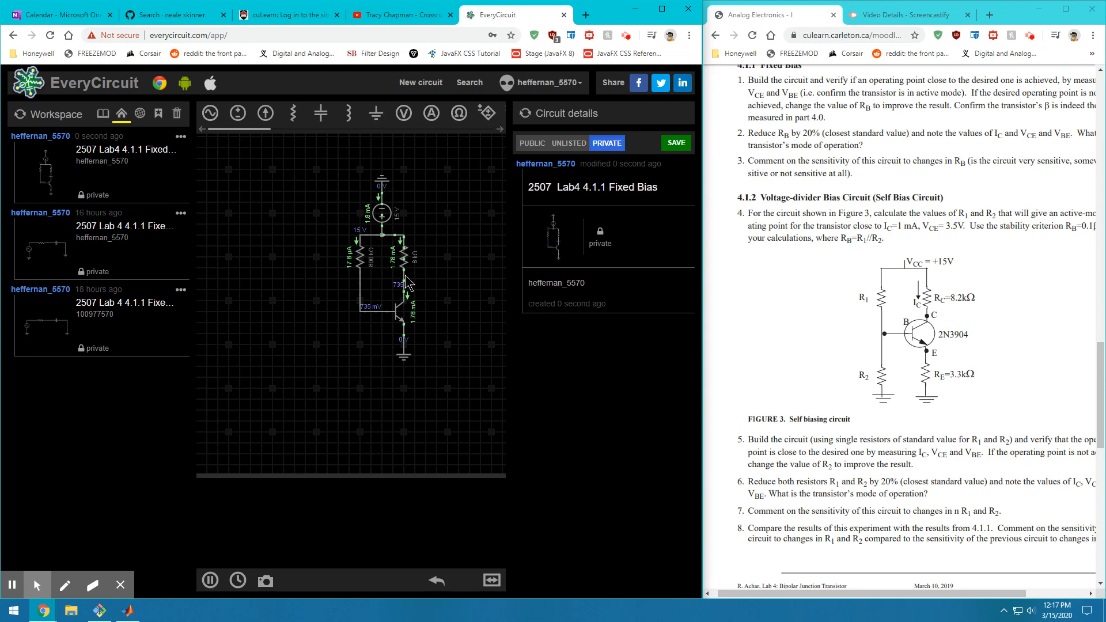
# Pause and rewind the running simulation to clear its readings
pyautogui.moveTo(931, 257)
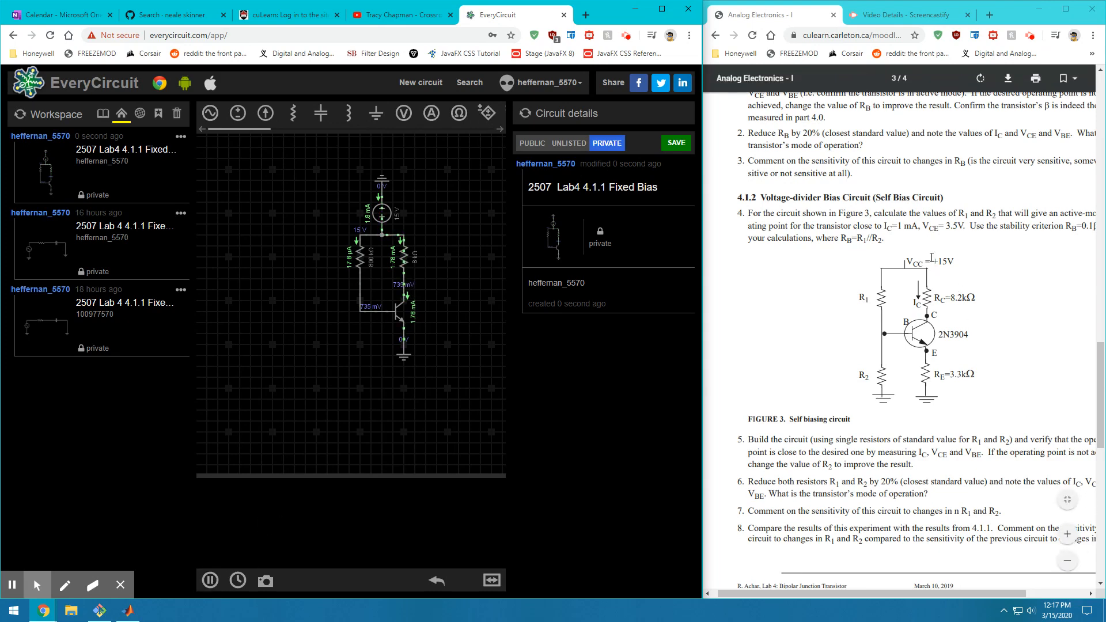
pyautogui.moveTo(922, 197); pyautogui.dragTo(874, 198)
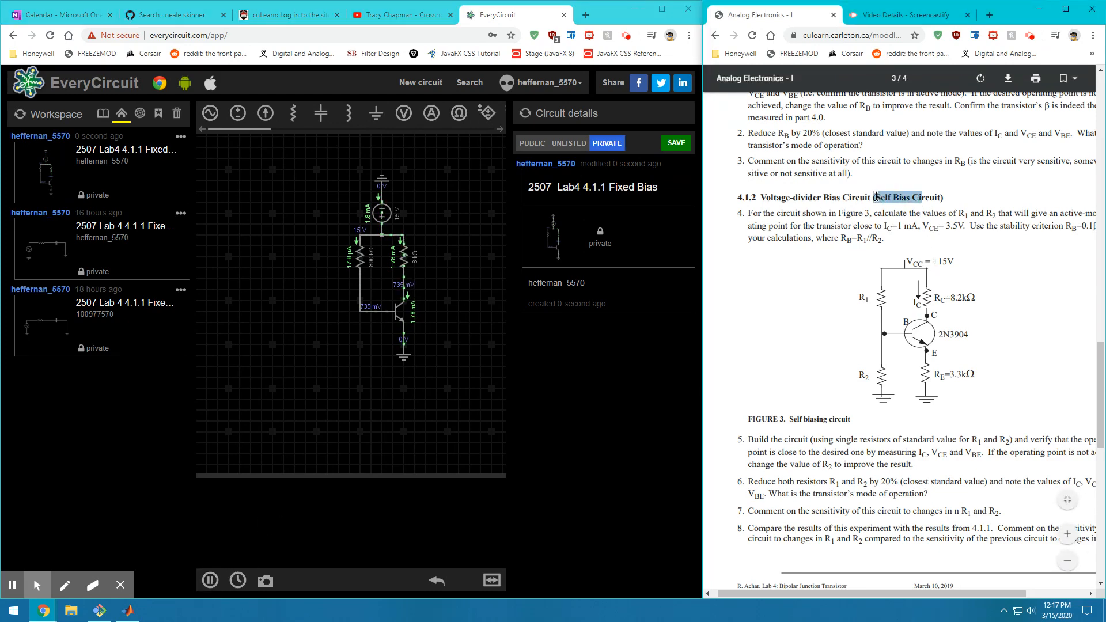
pyautogui.click(898, 202)
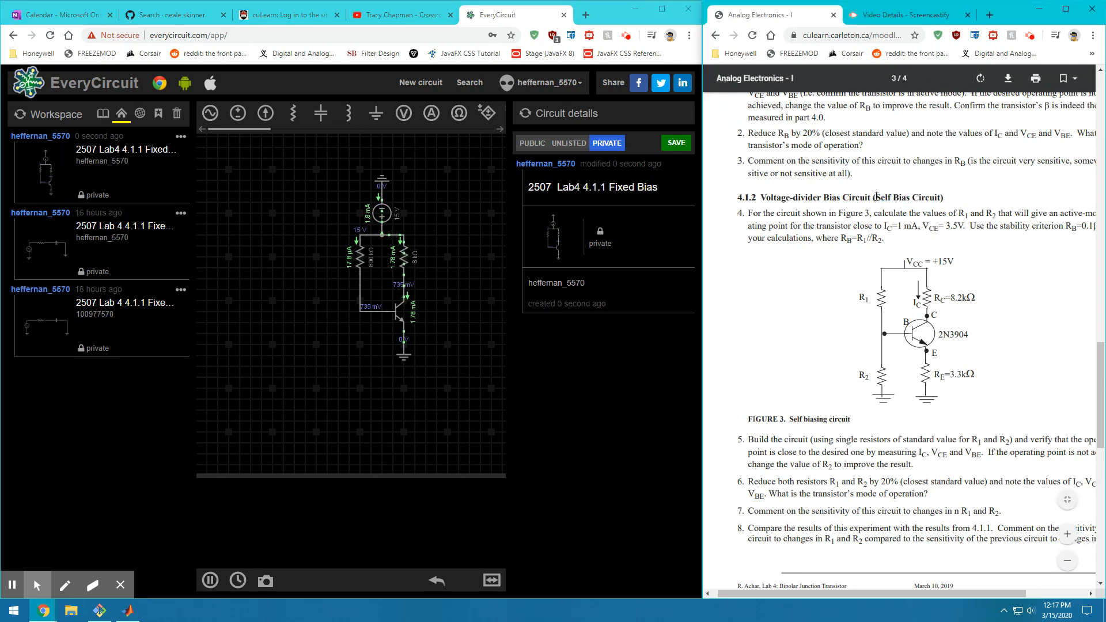
pyautogui.click(220, 582)
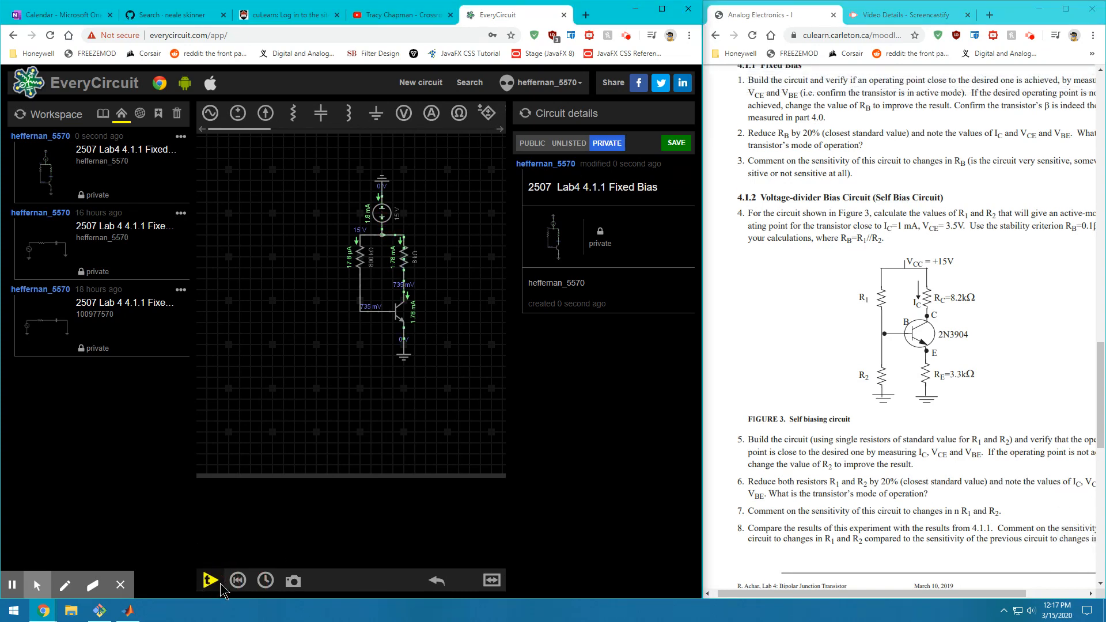
pyautogui.click(237, 580)
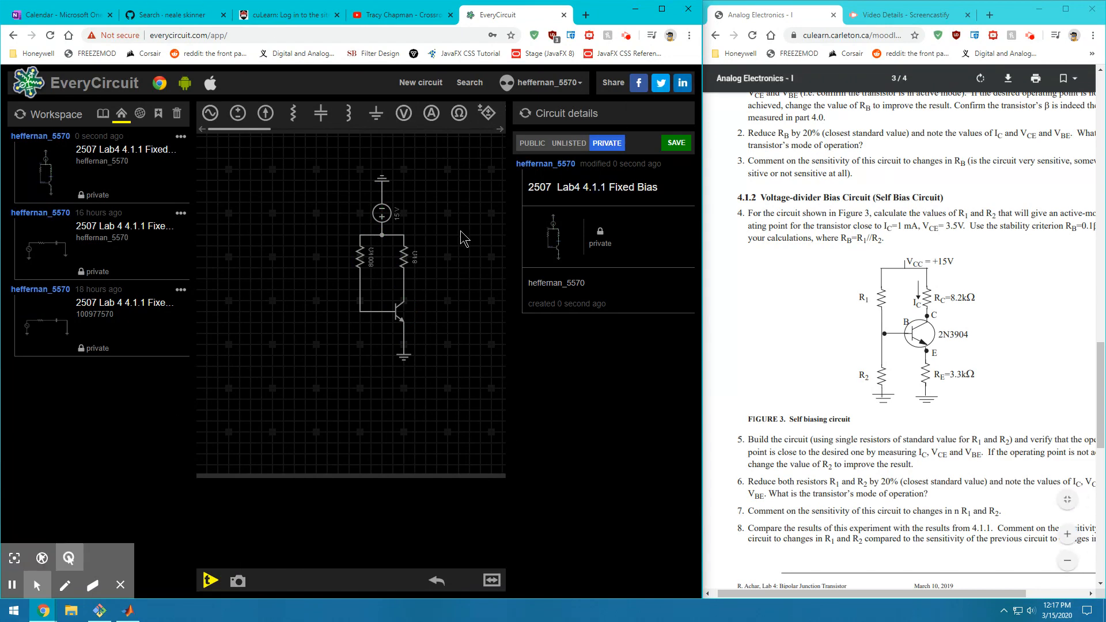
# Delete the emitter-to-ground and 800 kΩ-to-base wires, and move the ground lower
pyautogui.click(404, 344)
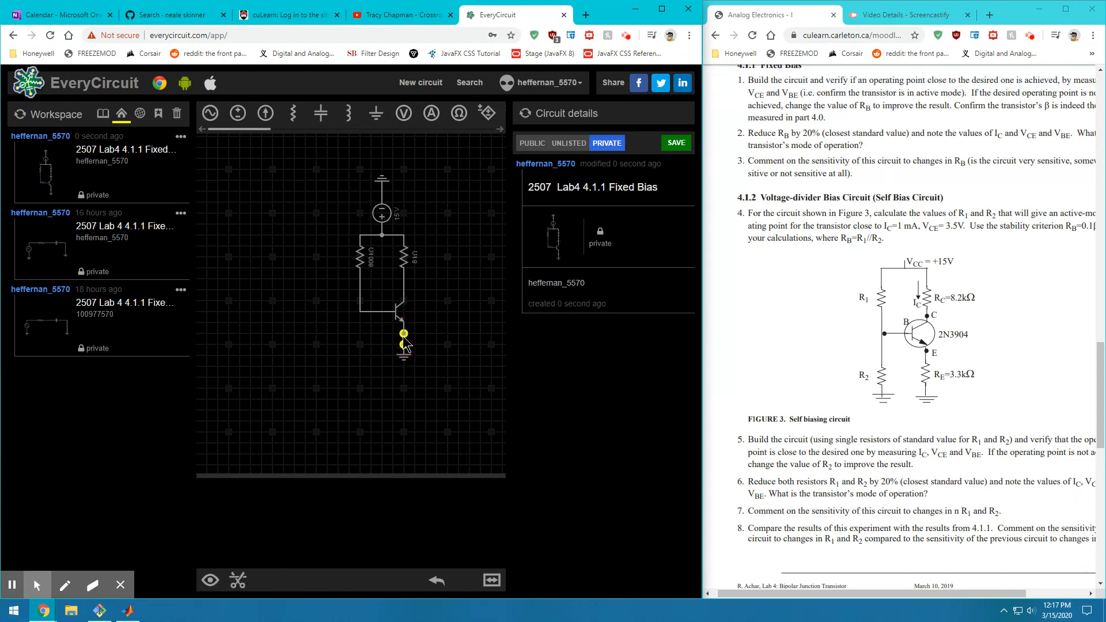
pyautogui.press('Delete')
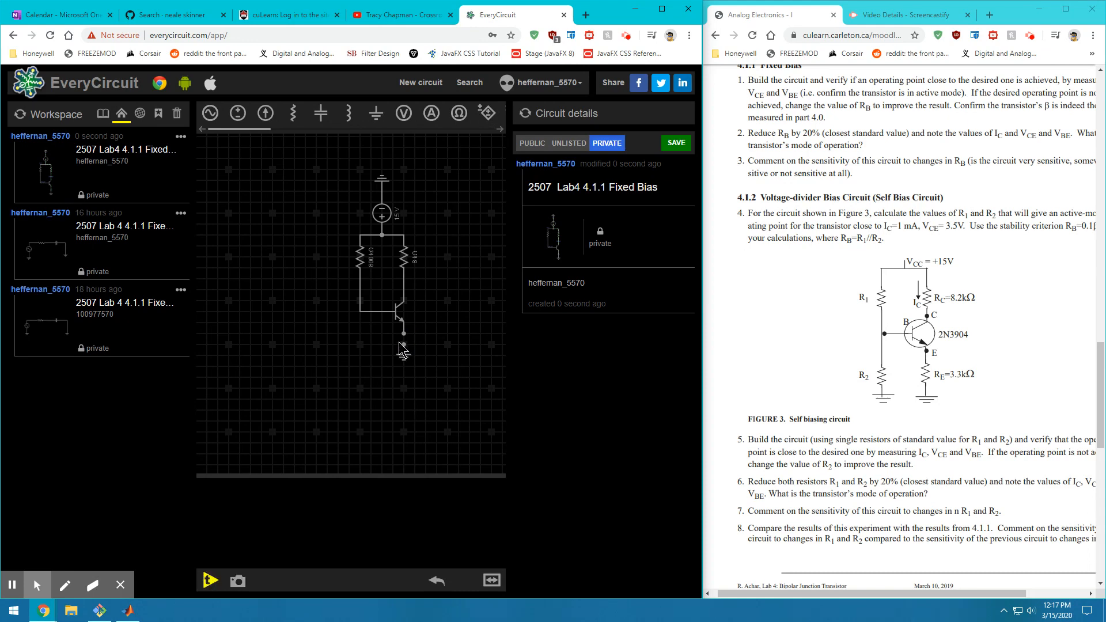
pyautogui.click(369, 311)
pyautogui.press('Delete')
pyautogui.click(405, 358)
pyautogui.moveTo(404, 358); pyautogui.dragTo(403, 399)
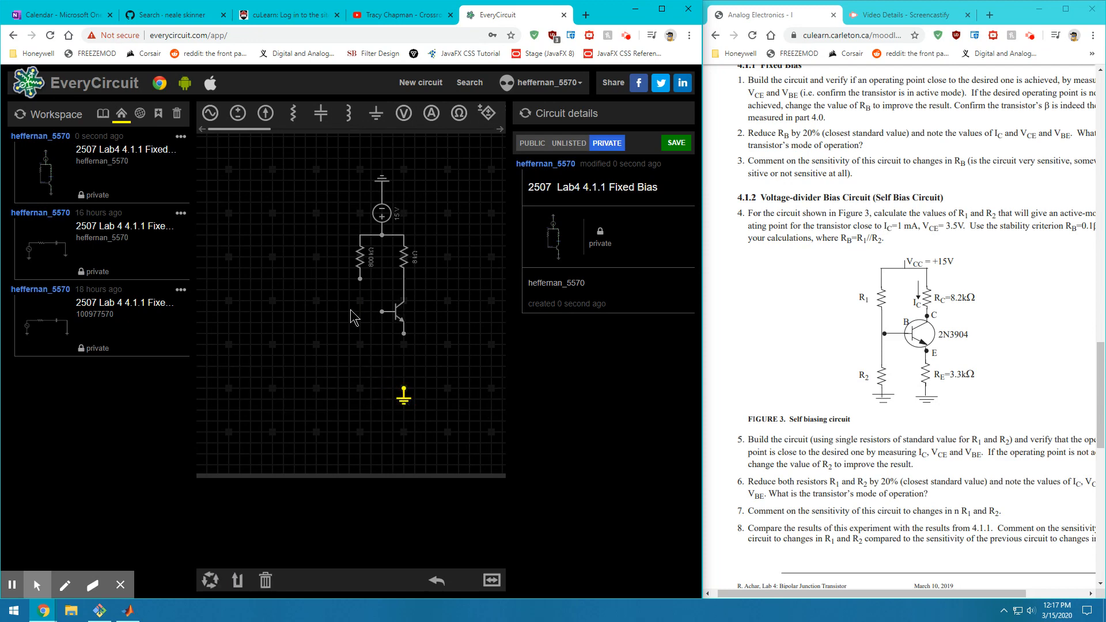
# Add 1 kΩ resistors from the emitter and the base to ground, with a new ground symbol
pyautogui.click(293, 114)
pyautogui.click(293, 114)
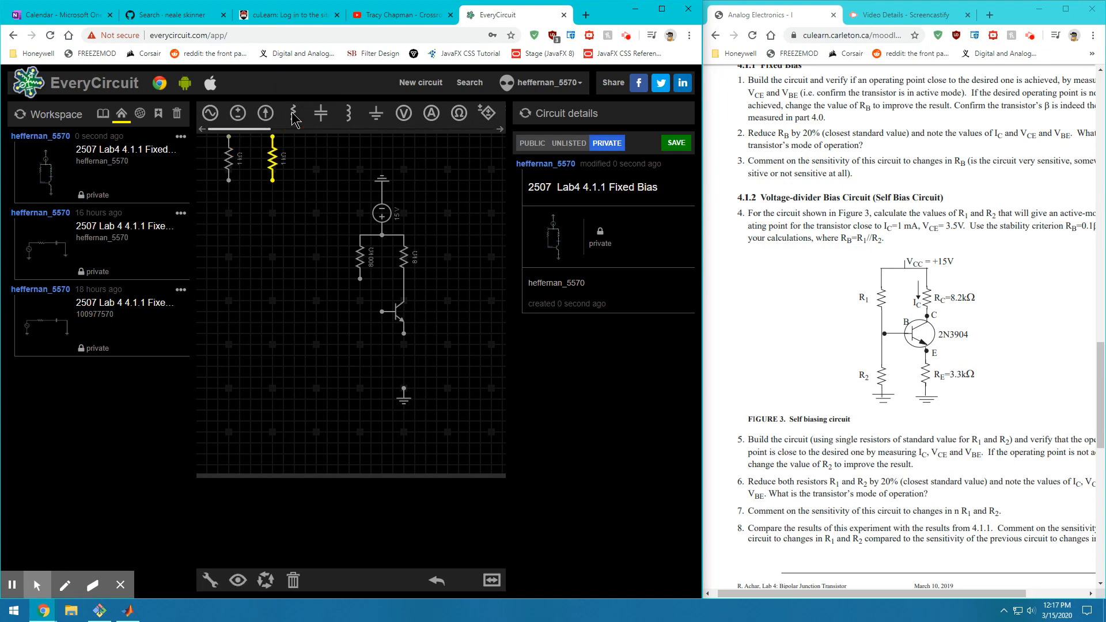
pyautogui.moveTo(272, 157); pyautogui.dragTo(400, 363)
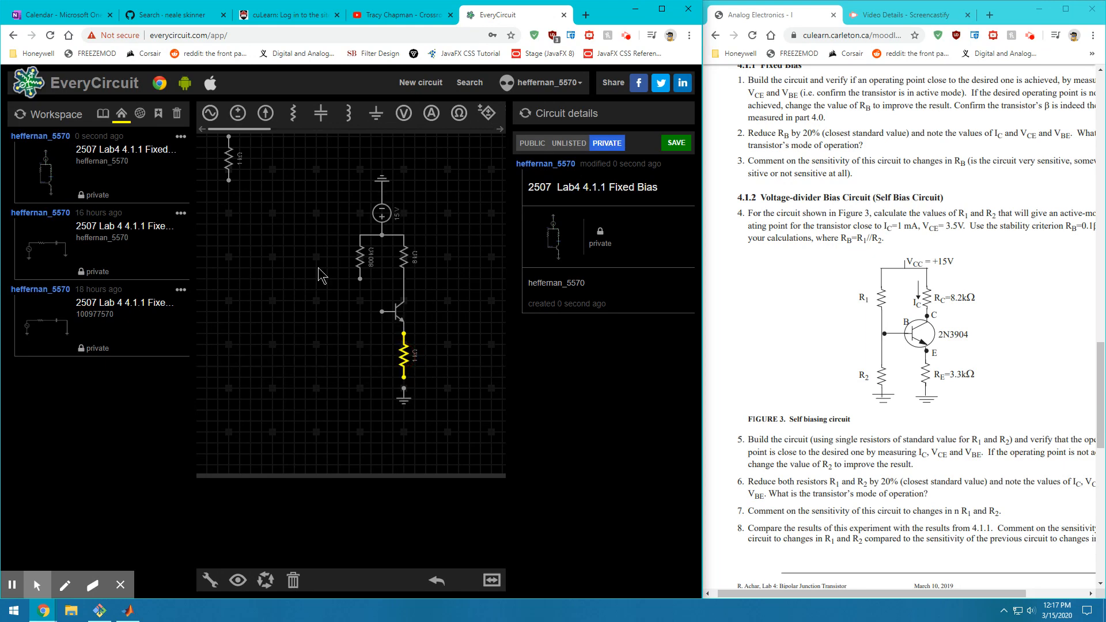
pyautogui.moveTo(225, 162); pyautogui.dragTo(358, 353)
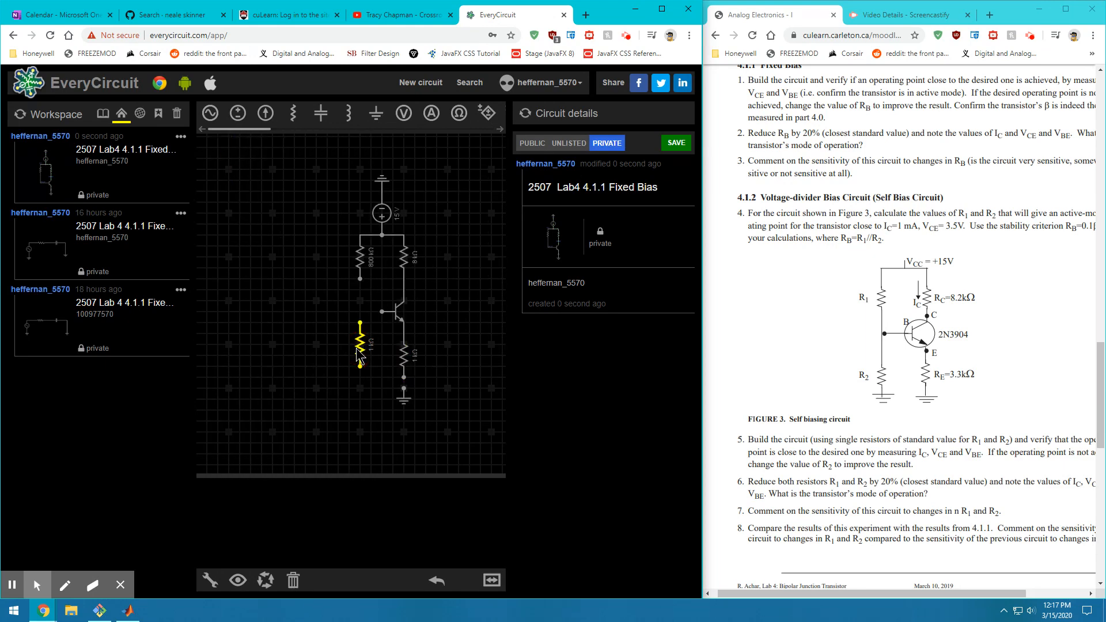
pyautogui.moveTo(382, 316); pyautogui.dragTo(360, 323)
pyautogui.moveTo(358, 283); pyautogui.dragTo(359, 312)
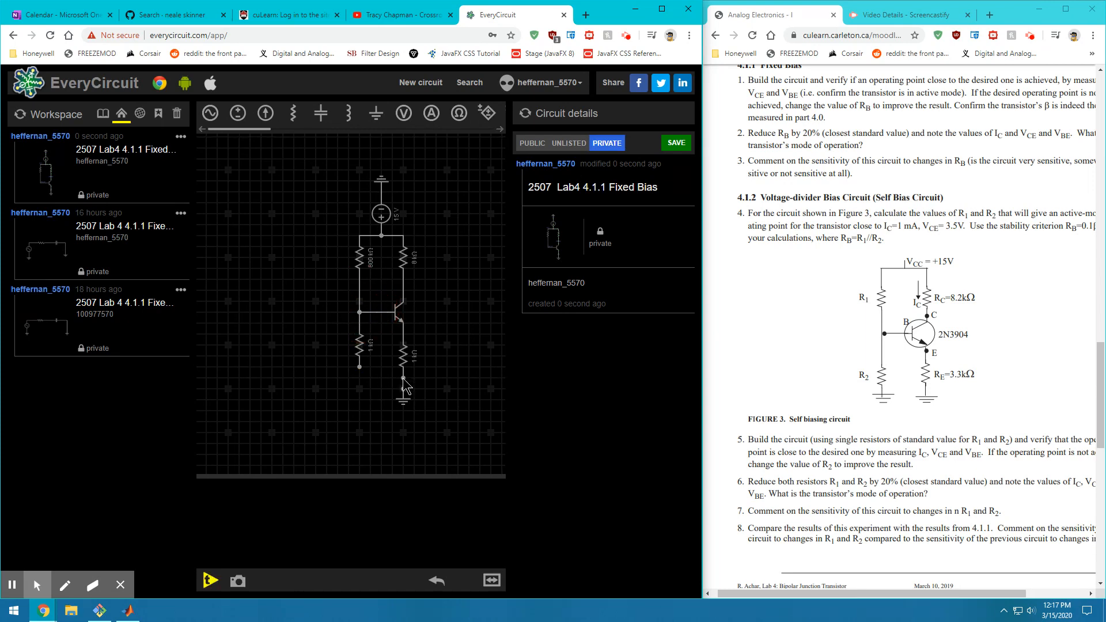
pyautogui.moveTo(403, 378); pyautogui.dragTo(403, 389)
pyautogui.click(376, 113)
pyautogui.moveTo(219, 142); pyautogui.dragTo(374, 422)
pyautogui.click(374, 393)
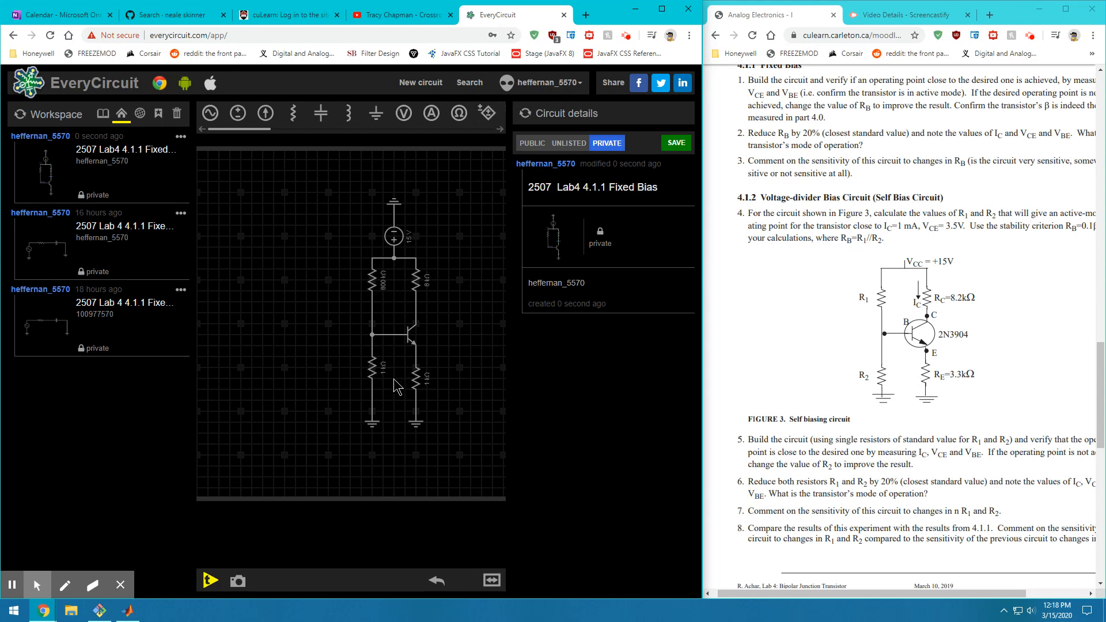
# Cut the 800 kΩ base resistor's value sharply on the resistance dial
pyautogui.click(374, 282)
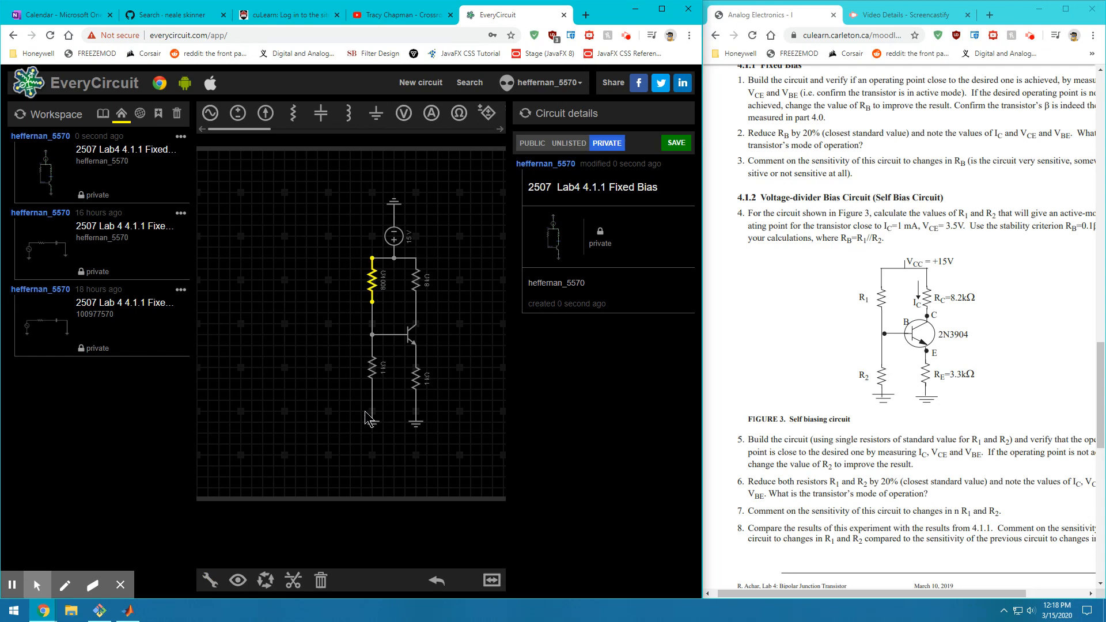
pyautogui.click(210, 580)
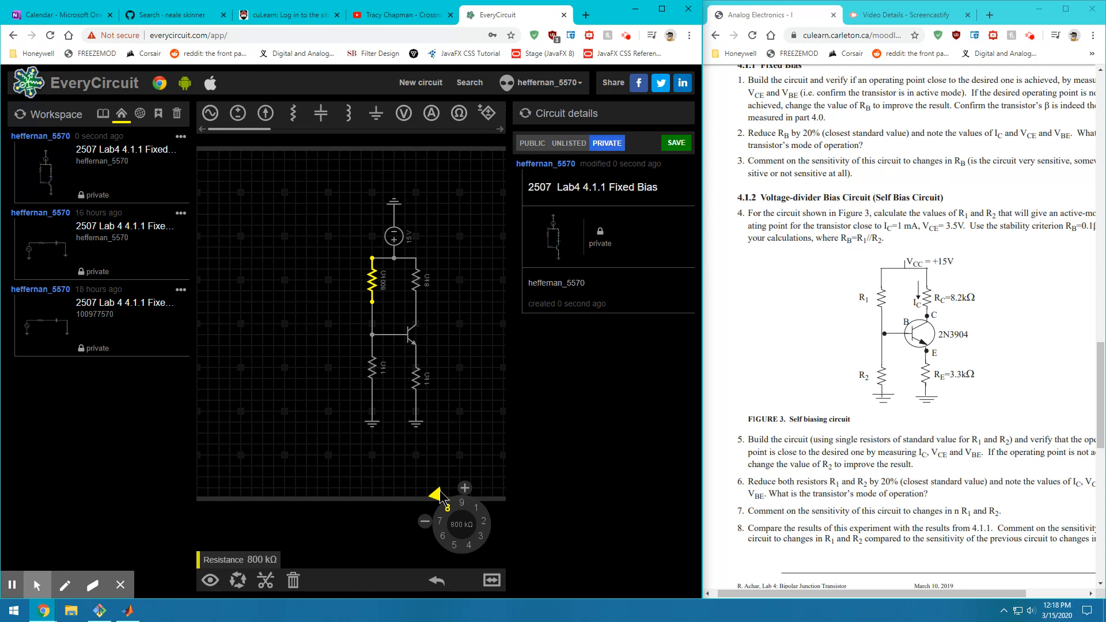
pyautogui.moveTo(442, 498)
pyautogui.mouseDown()
pyautogui.moveTo(444, 573)
pyautogui.moveTo(518, 482)
pyautogui.moveTo(458, 481)
pyautogui.moveTo(435, 549)
pyautogui.moveTo(431, 504)
pyautogui.moveTo(505, 483)
pyautogui.moveTo(421, 486)
pyautogui.moveTo(462, 494)
pyautogui.mouseUp()
# Set the upper base resistor to 8.8 kΩ, collector to 7 kΩ and emitter to 2 kΩ
pyautogui.click(431, 501)
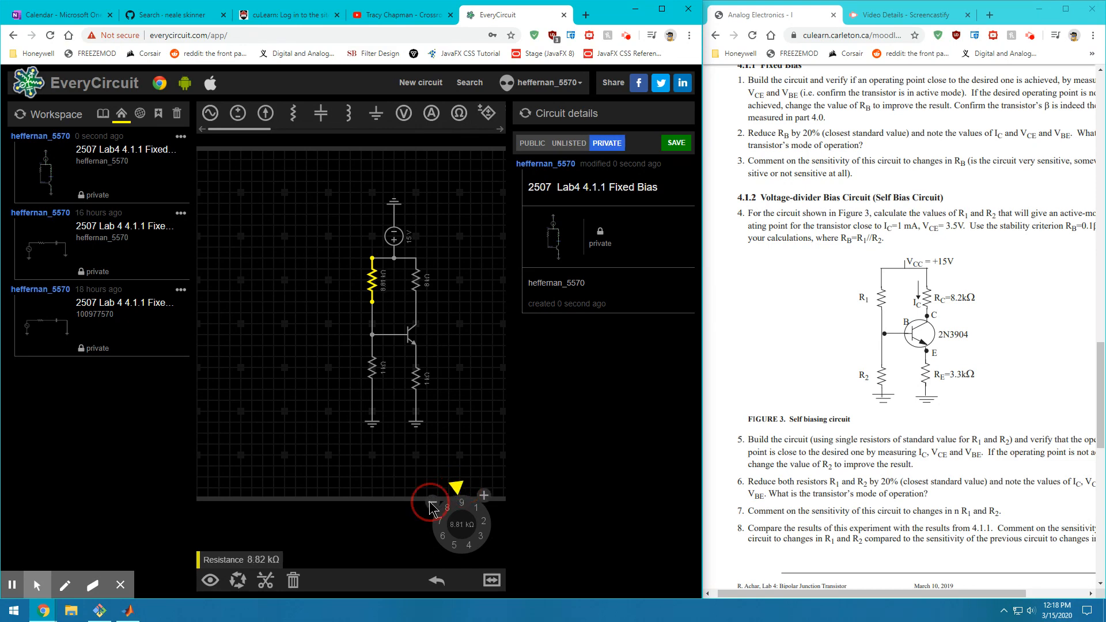
pyautogui.click(415, 288)
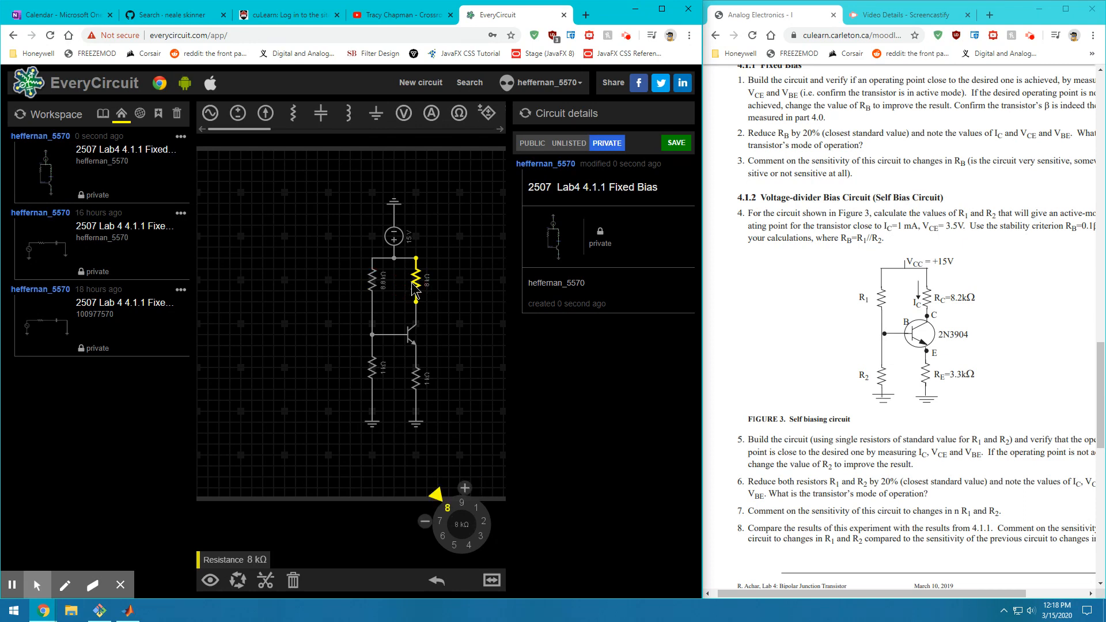
pyautogui.moveTo(437, 490); pyautogui.dragTo(430, 513)
pyautogui.click(414, 385)
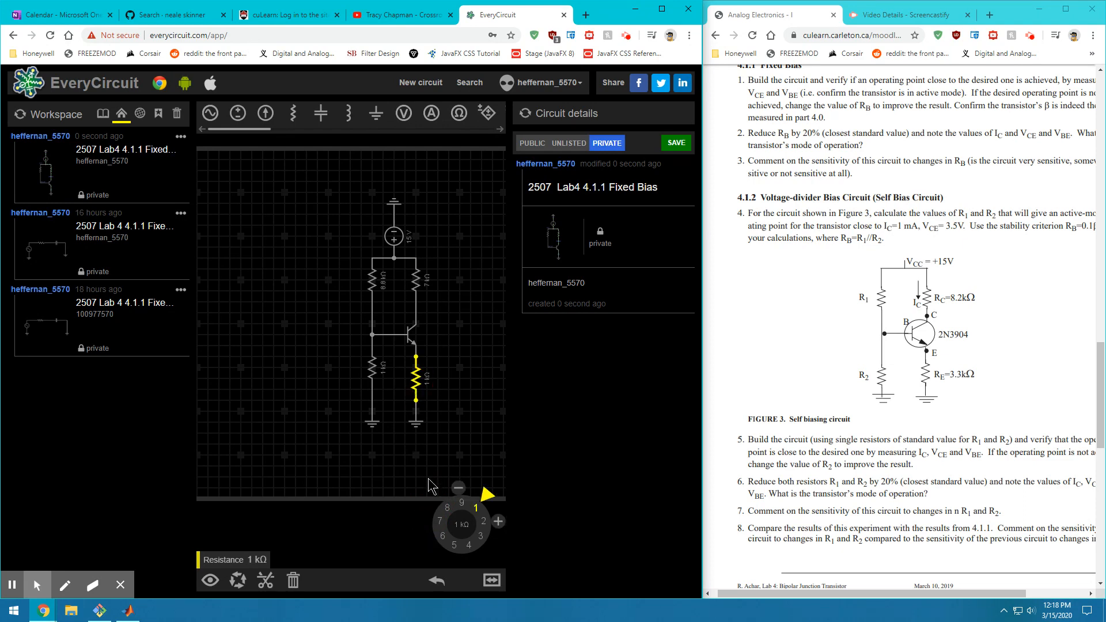
pyautogui.moveTo(489, 495)
pyautogui.mouseDown()
pyautogui.moveTo(491, 533)
pyautogui.moveTo(496, 515)
pyautogui.mouseUp()
pyautogui.click(368, 365)
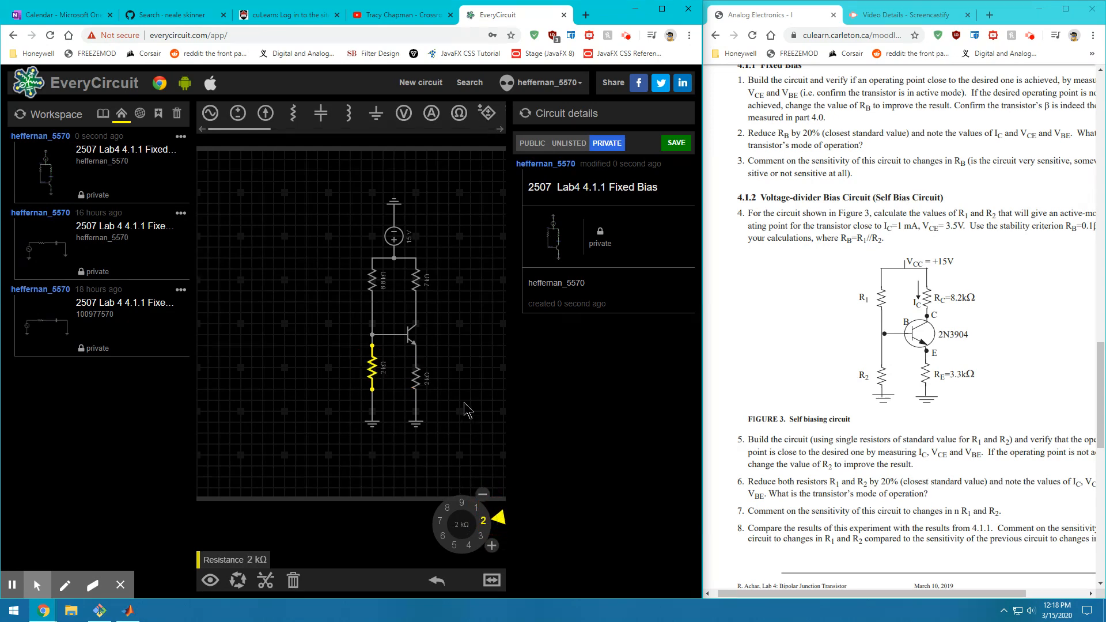
pyautogui.click(279, 353)
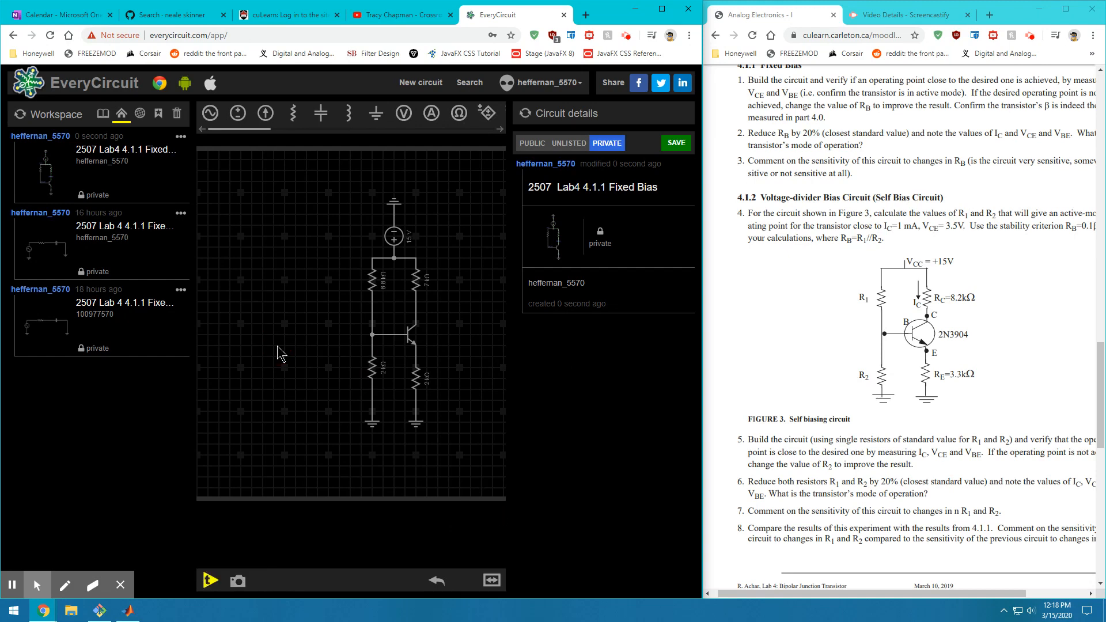
pyautogui.click(210, 580)
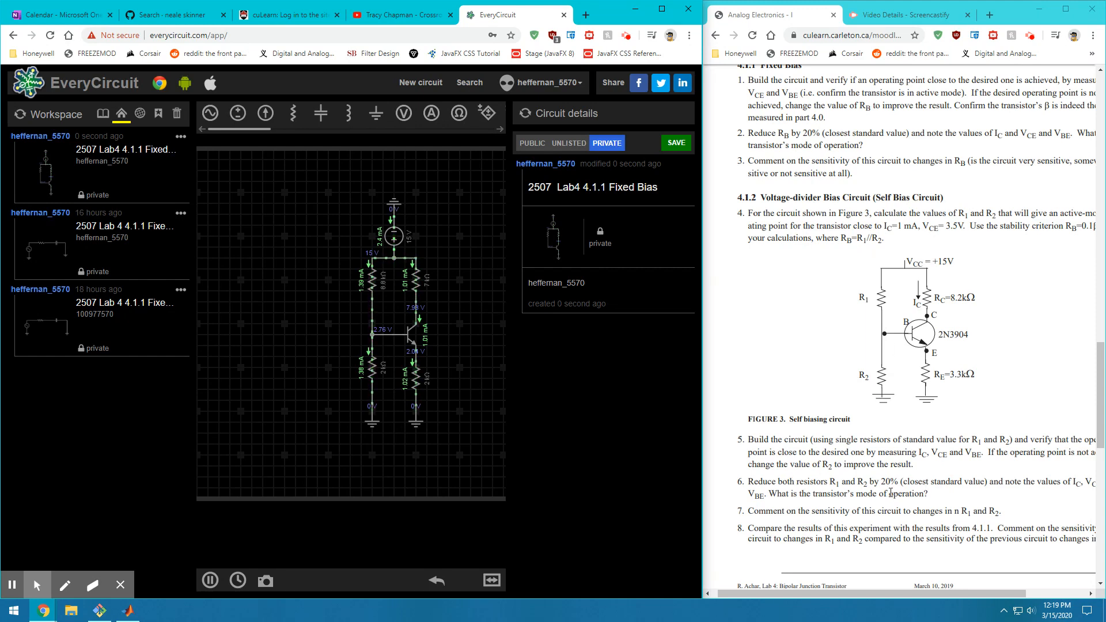
# Highlight question 6 in the handout while the circuit simulates at about 1.01 mA
pyautogui.moveTo(763, 481); pyautogui.dragTo(1056, 483)
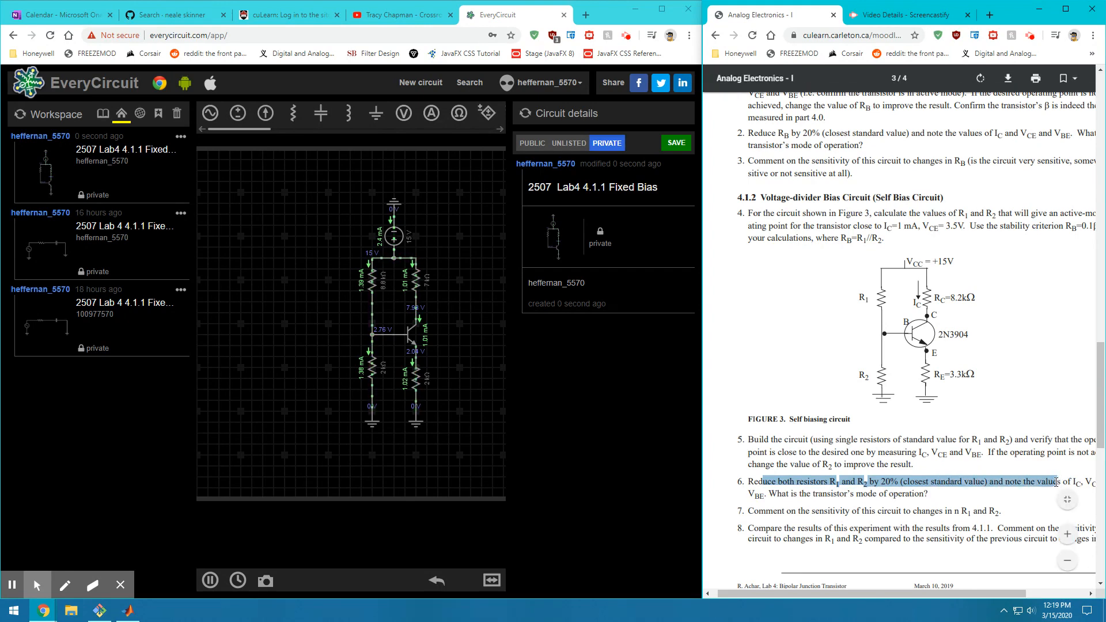
# Lower the upper bias resistor from 8.8 kΩ to 6 kΩ
pyautogui.click(1006, 518)
pyautogui.moveTo(883, 592)
pyautogui.mouseDown()
pyautogui.moveTo(924, 593)
pyautogui.moveTo(865, 590)
pyautogui.mouseUp()
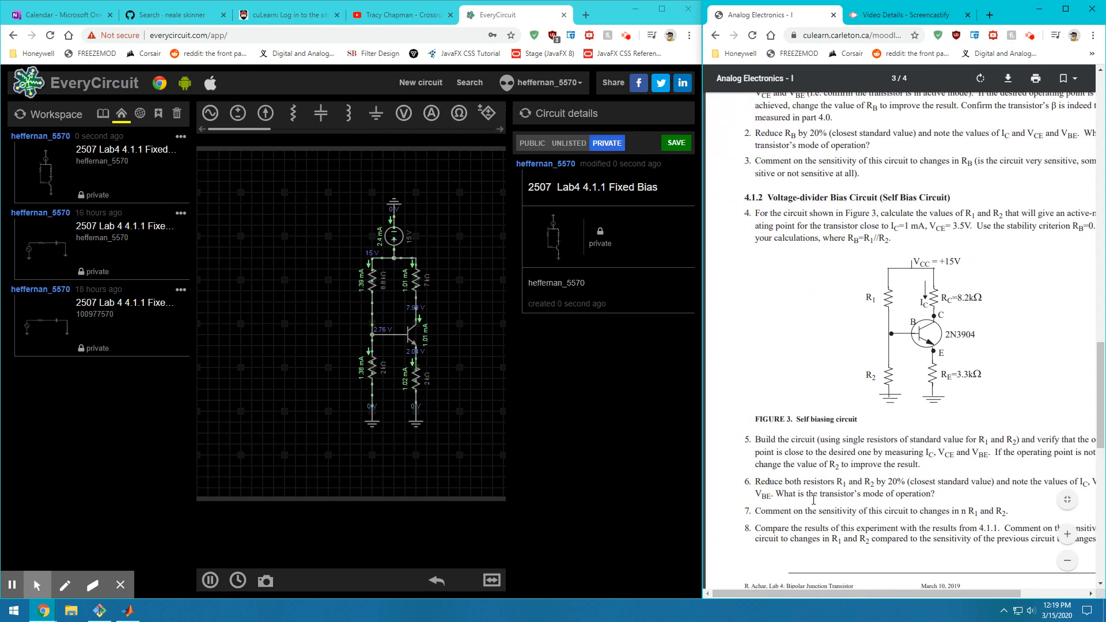
pyautogui.click(379, 291)
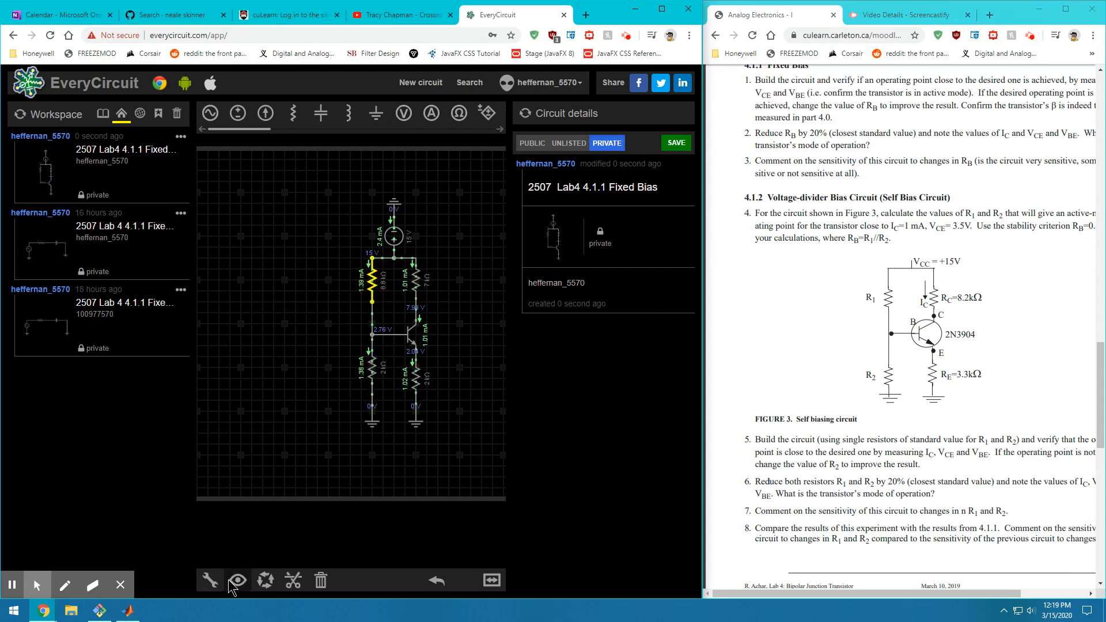
pyautogui.click(209, 581)
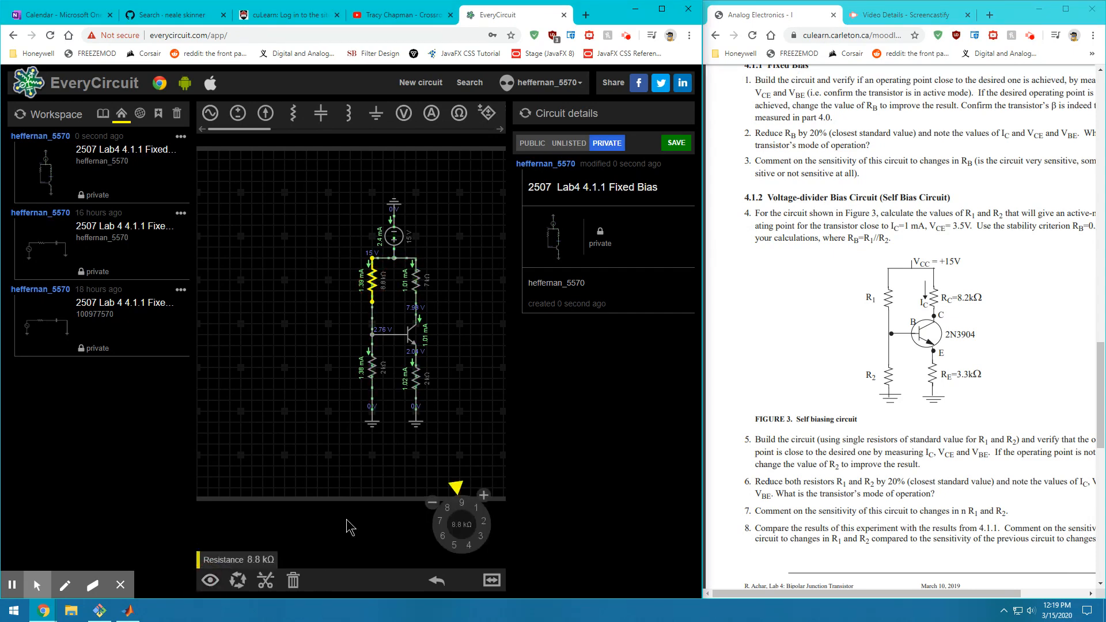
pyautogui.click(455, 488)
pyautogui.moveTo(455, 486); pyautogui.dragTo(427, 545)
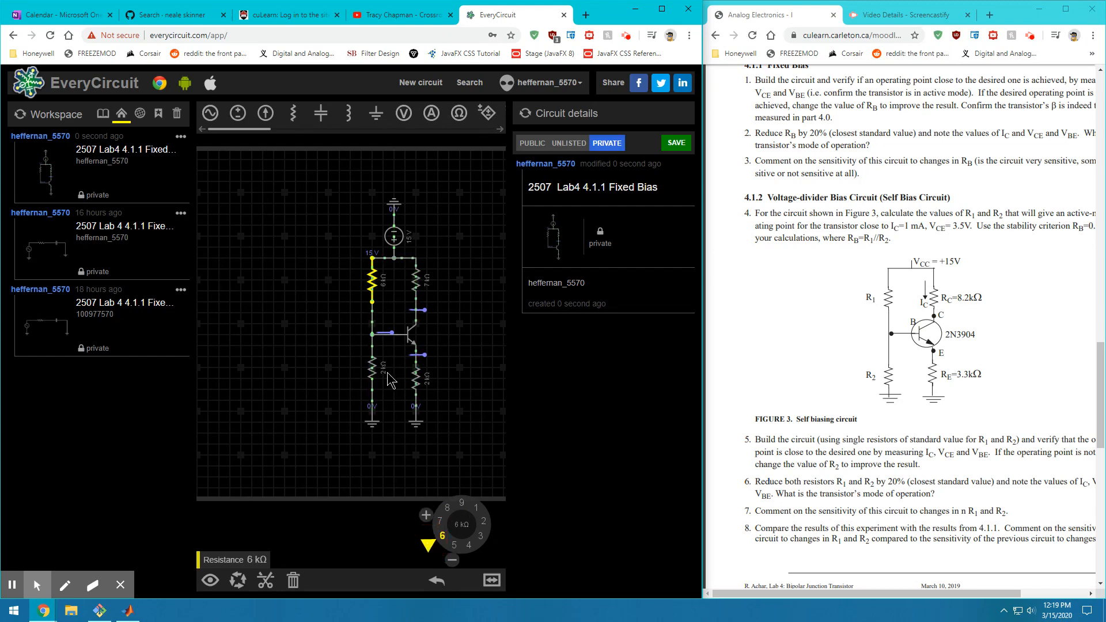
pyautogui.click(368, 364)
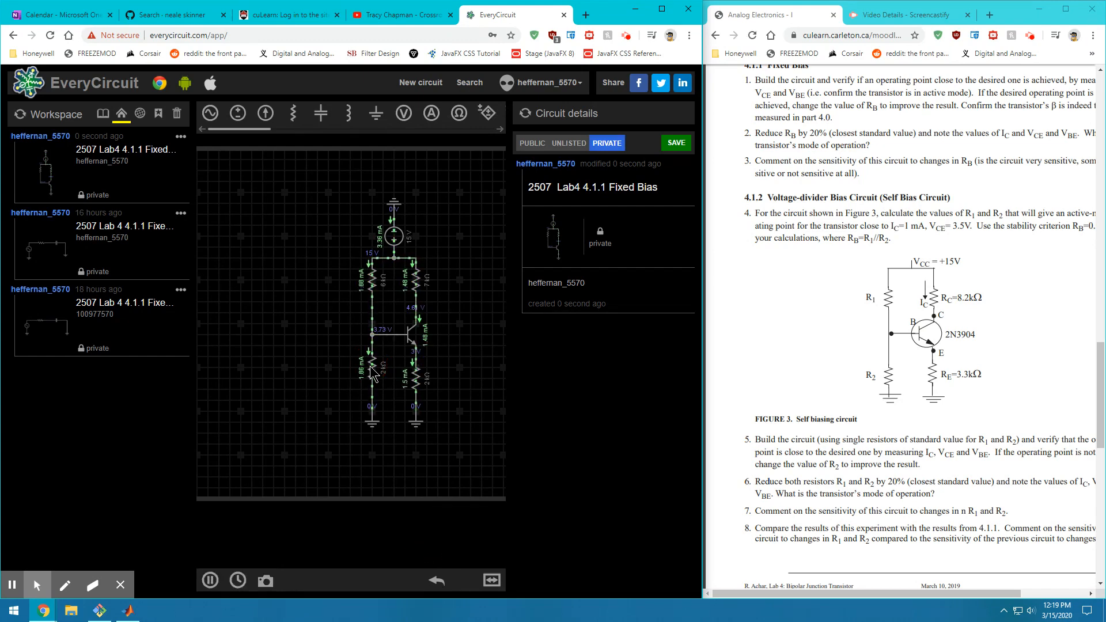
# Reduce the lower bias resistor from 2 kΩ to 1.6 kΩ using the dial and minus steps
pyautogui.click(372, 373)
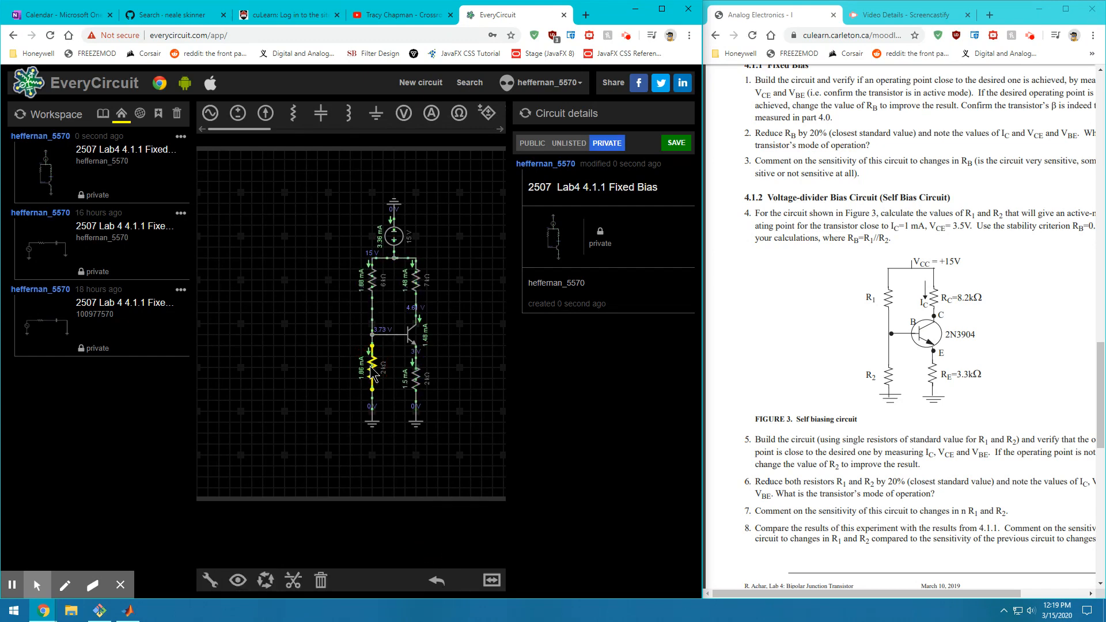
pyautogui.click(209, 580)
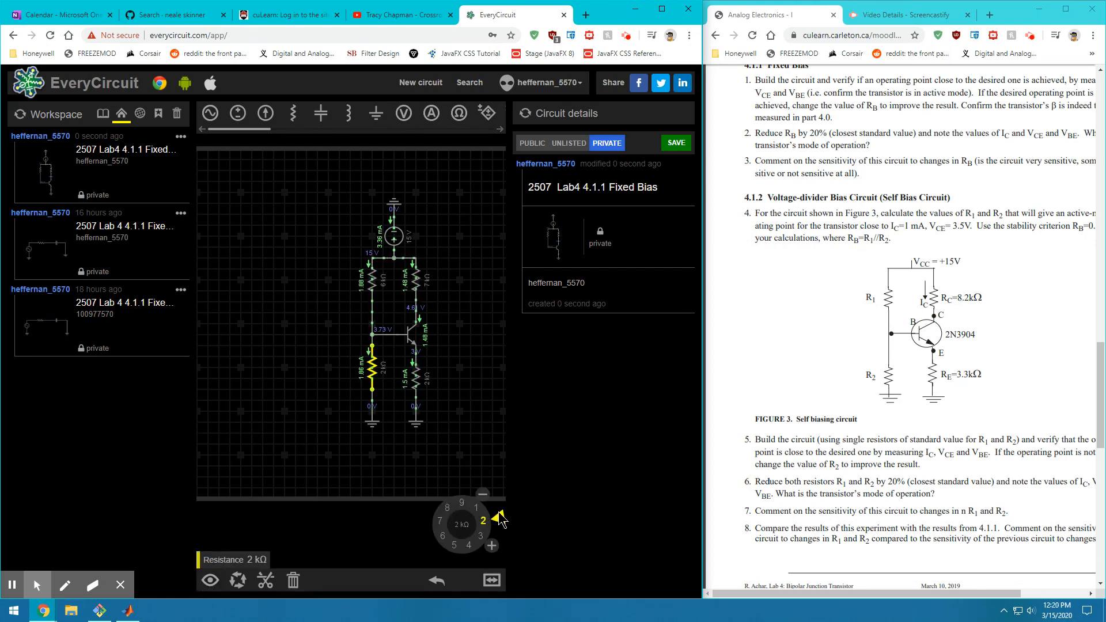
pyautogui.moveTo(500, 520); pyautogui.dragTo(496, 503)
pyautogui.click(475, 490)
pyautogui.click(475, 490)
pyautogui.click(474, 490)
pyautogui.click(475, 490)
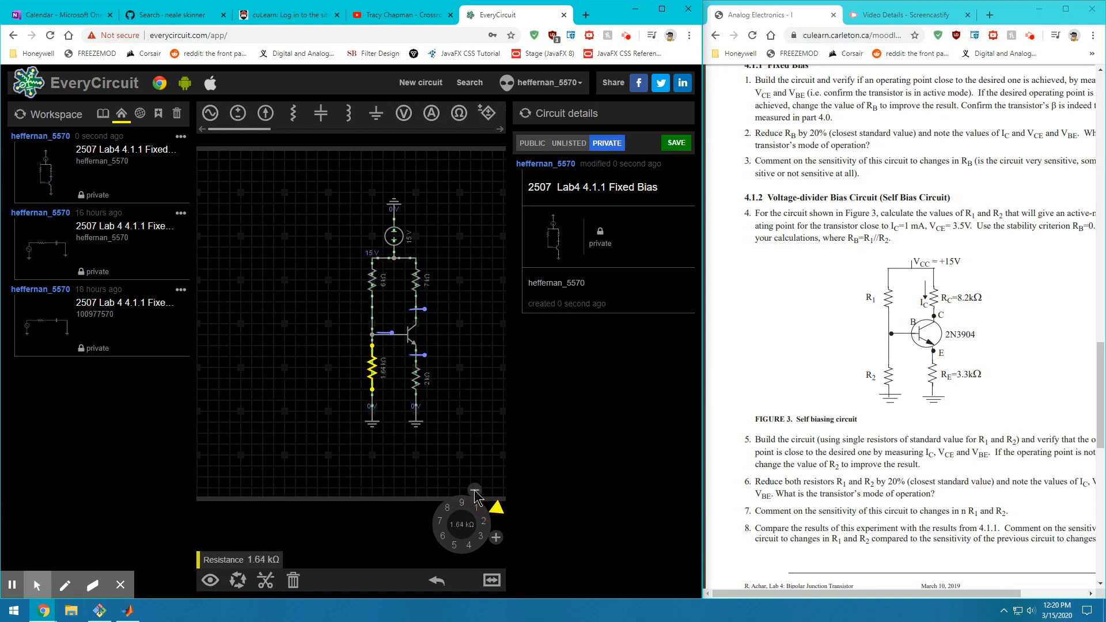
pyautogui.click(474, 490)
pyautogui.click(475, 490)
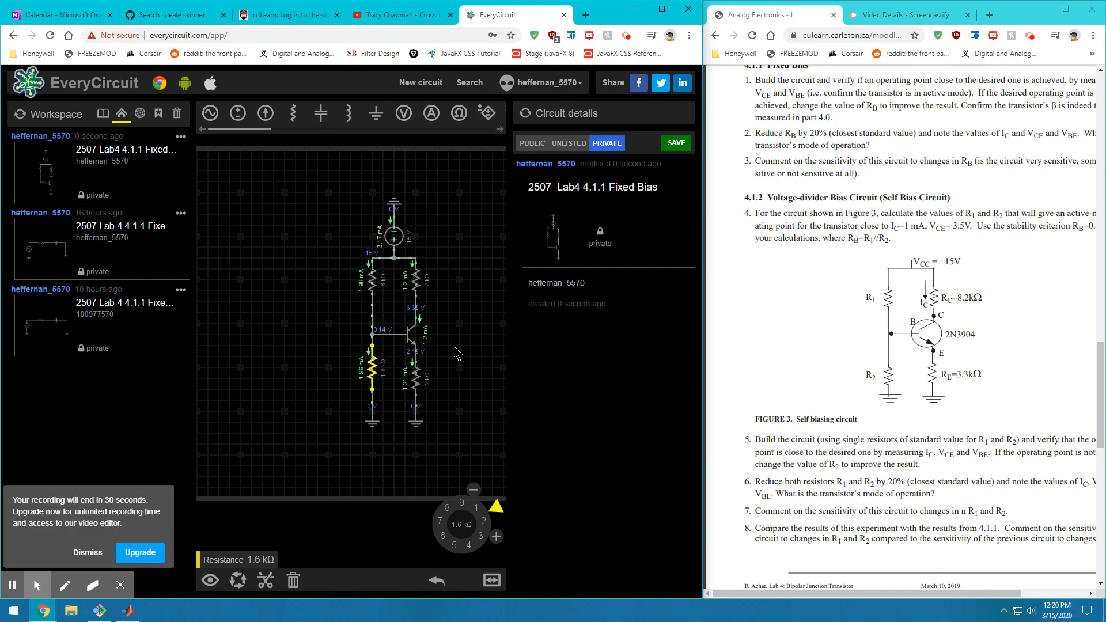
pyautogui.click(452, 315)
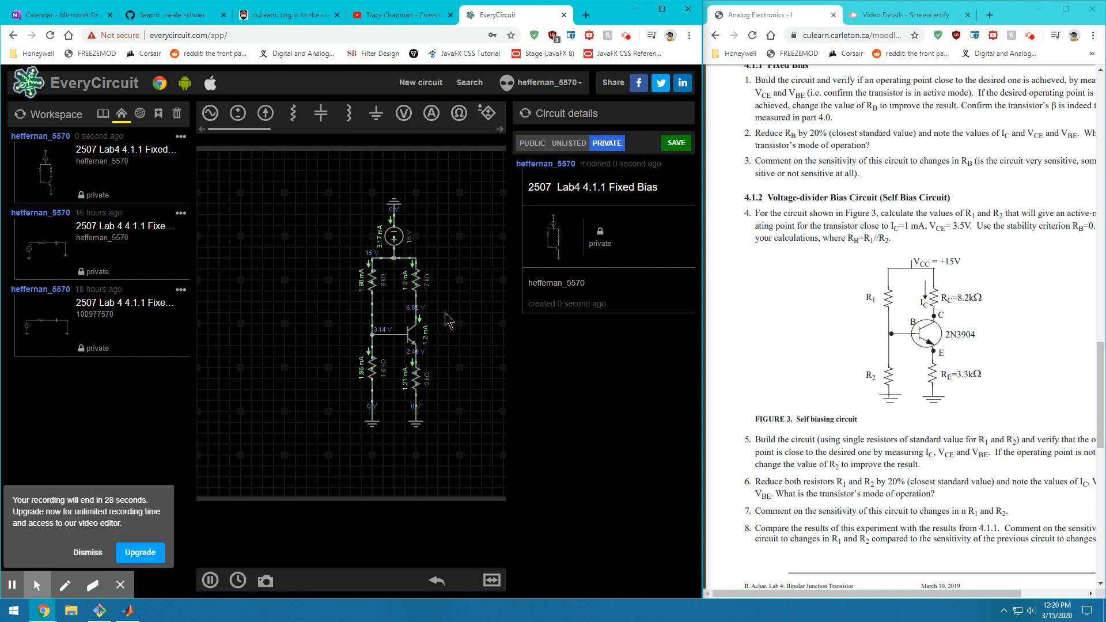
pyautogui.click(82, 557)
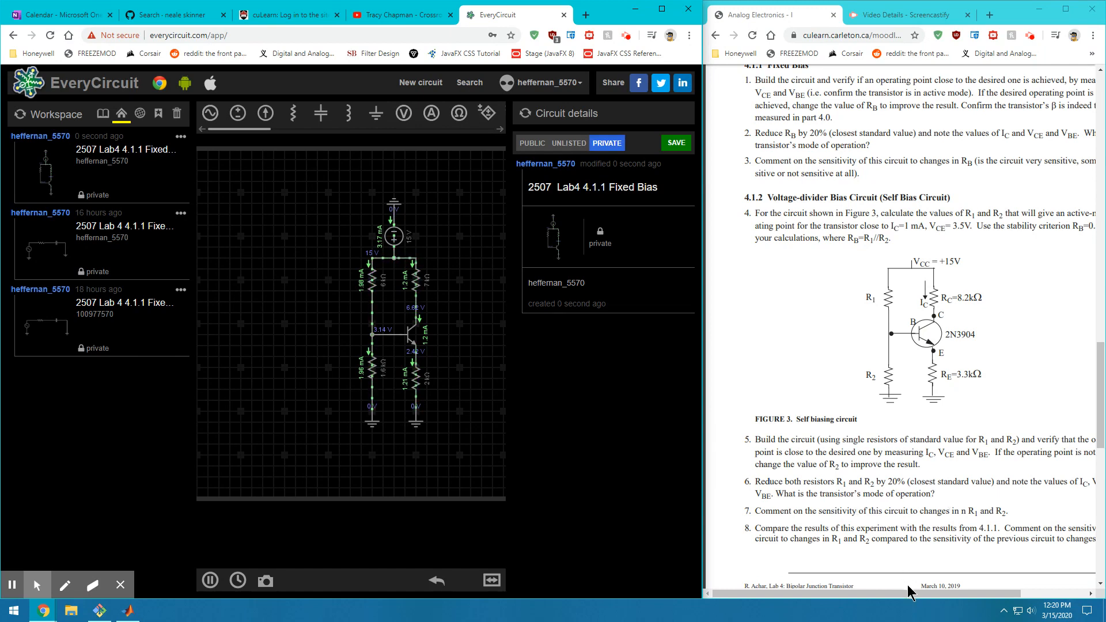
# Select items 7 and 8 in the lab manual and scroll toward section 4.2 BJT Amplifier
pyautogui.moveTo(907, 594)
pyautogui.mouseDown()
pyautogui.moveTo(976, 599)
pyautogui.moveTo(929, 599)
pyautogui.mouseUp()
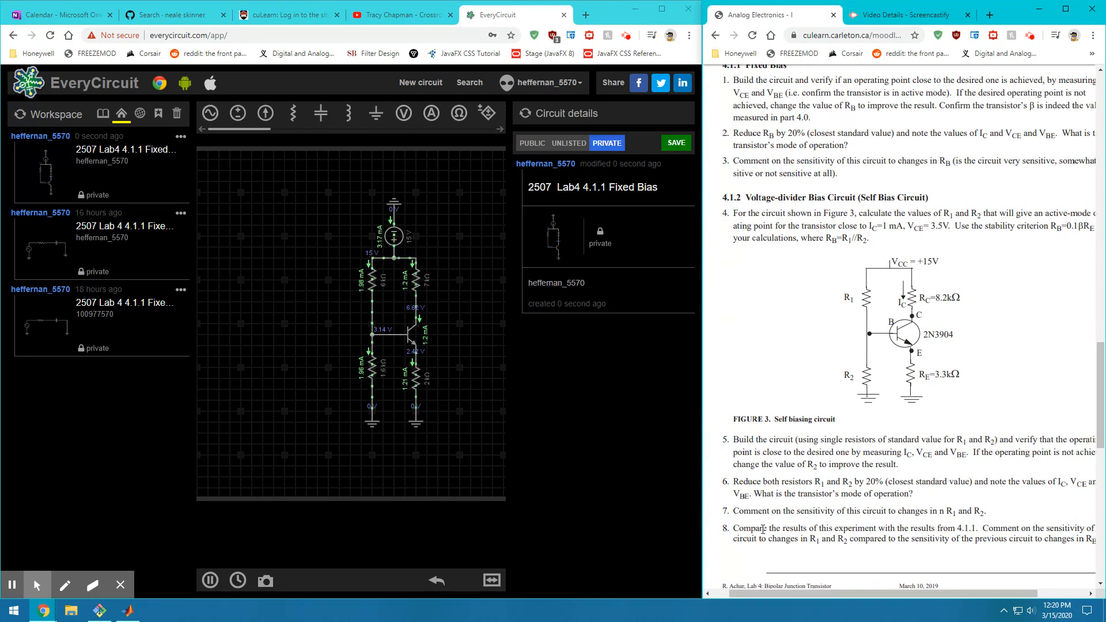
pyautogui.moveTo(739, 513); pyautogui.dragTo(990, 514)
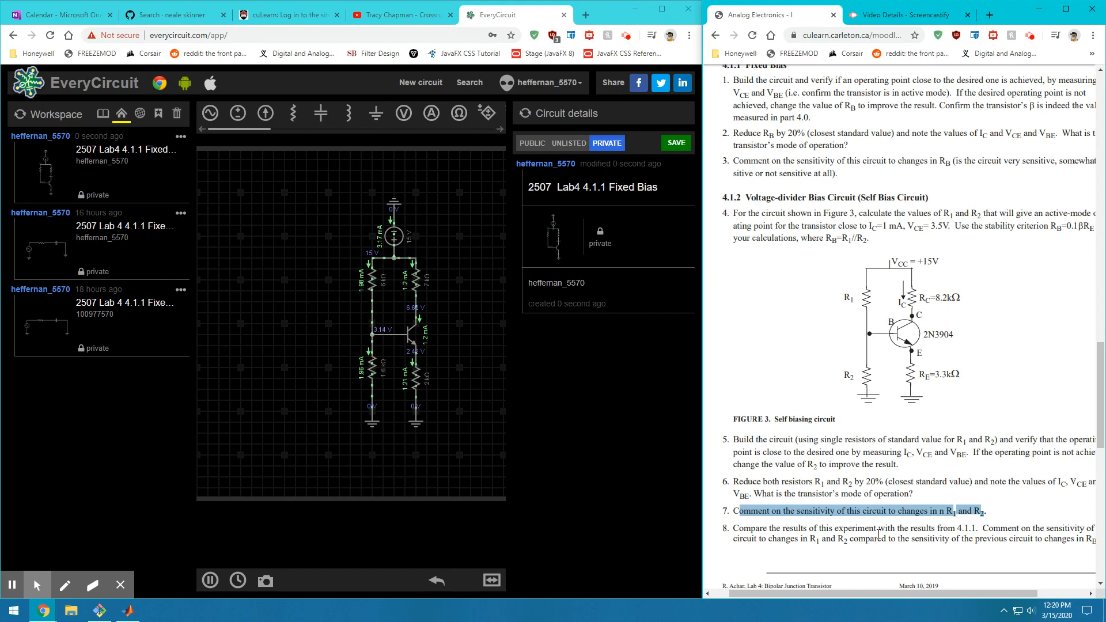
pyautogui.click(808, 539)
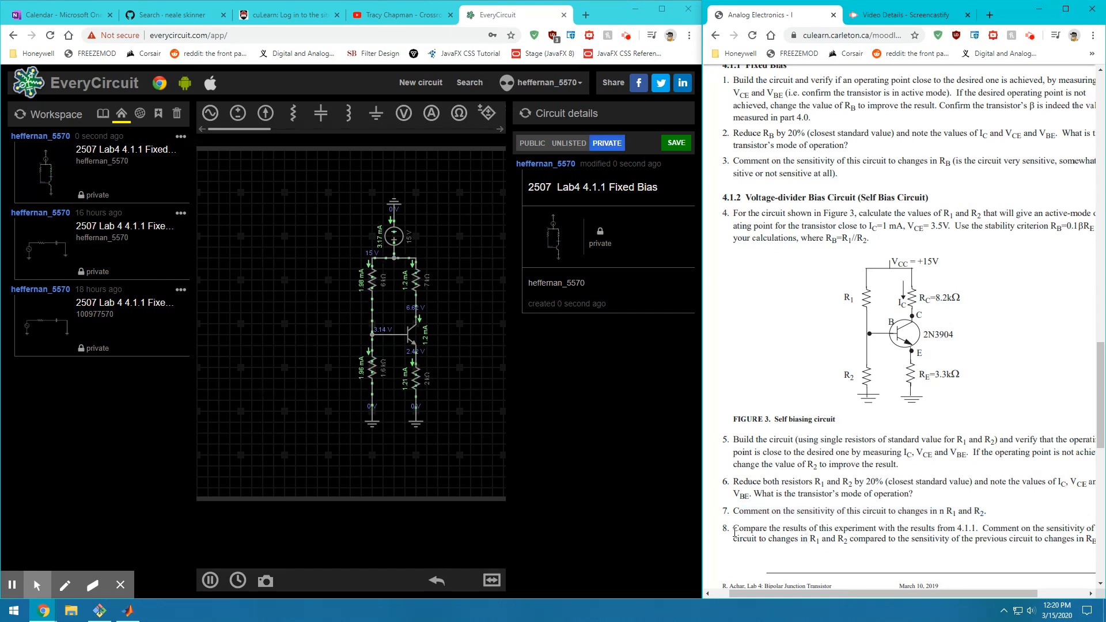
pyautogui.moveTo(734, 528); pyautogui.dragTo(1063, 532)
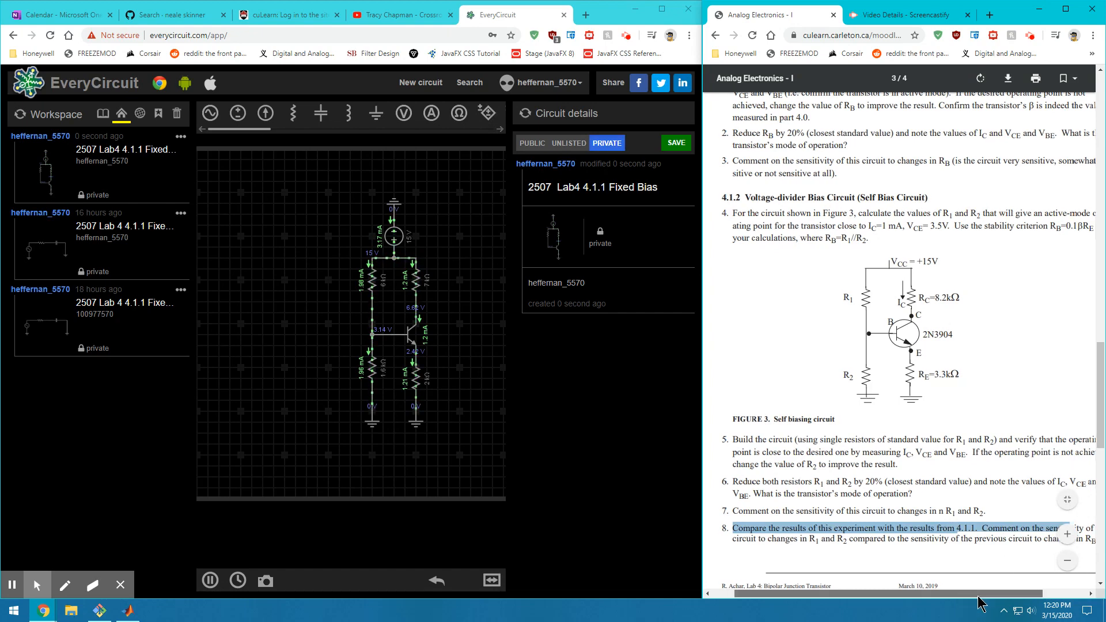
pyautogui.moveTo(964, 594); pyautogui.dragTo(948, 615)
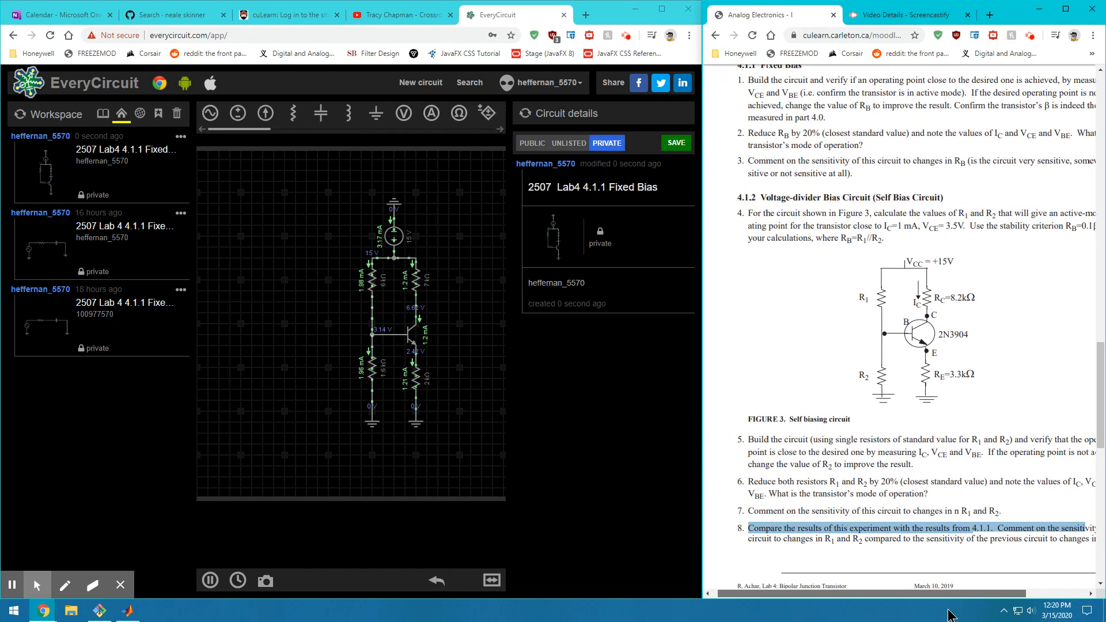
pyautogui.moveTo(947, 615); pyautogui.dragTo(987, 608)
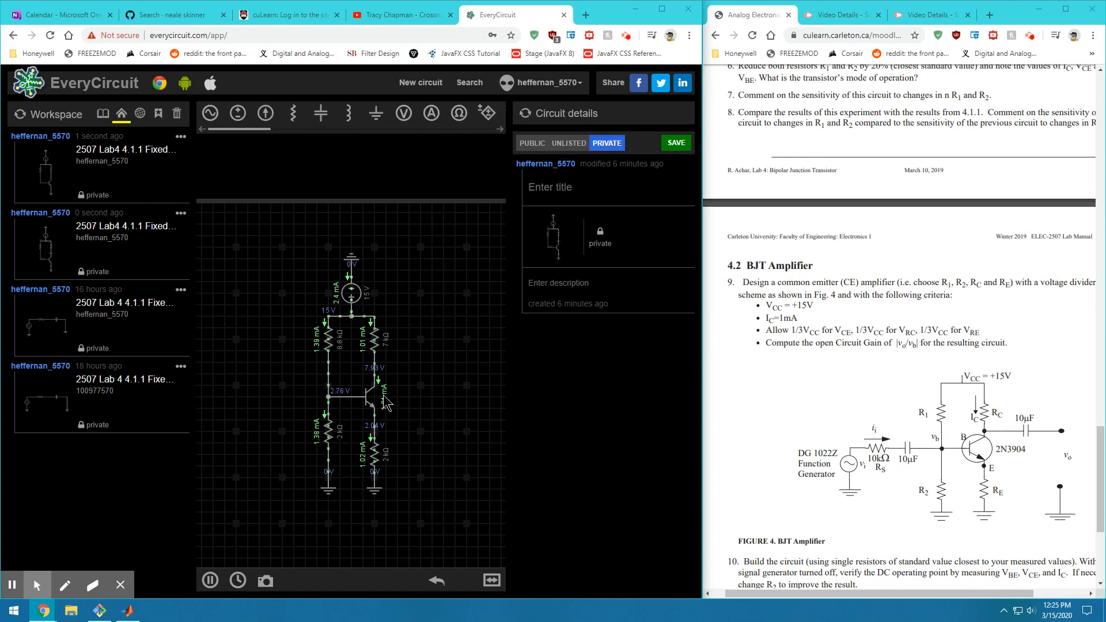
# Title the circuit '2507 Lab4 4.1.2 Self Bias', checking the section number in the manual
pyautogui.click(591, 192)
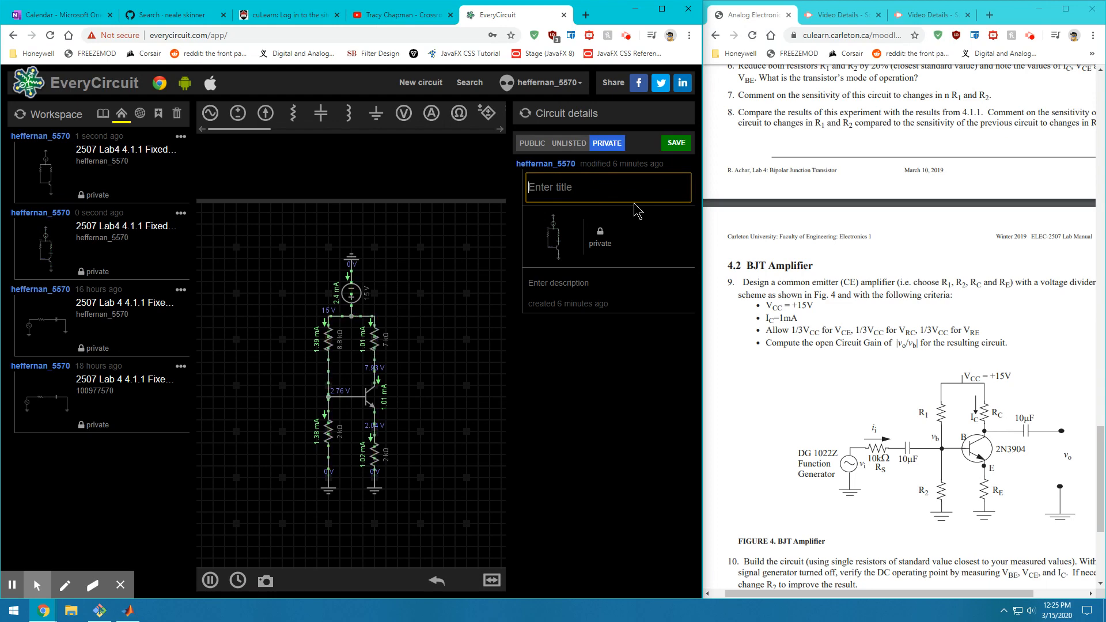
pyautogui.write('2507 Lavb')
pyautogui.press('BackSpace')
pyautogui.press('BackSpace')
pyautogui.write('b4')
pyautogui.click(769, 180)
pyautogui.scroll(8, 806, 178)
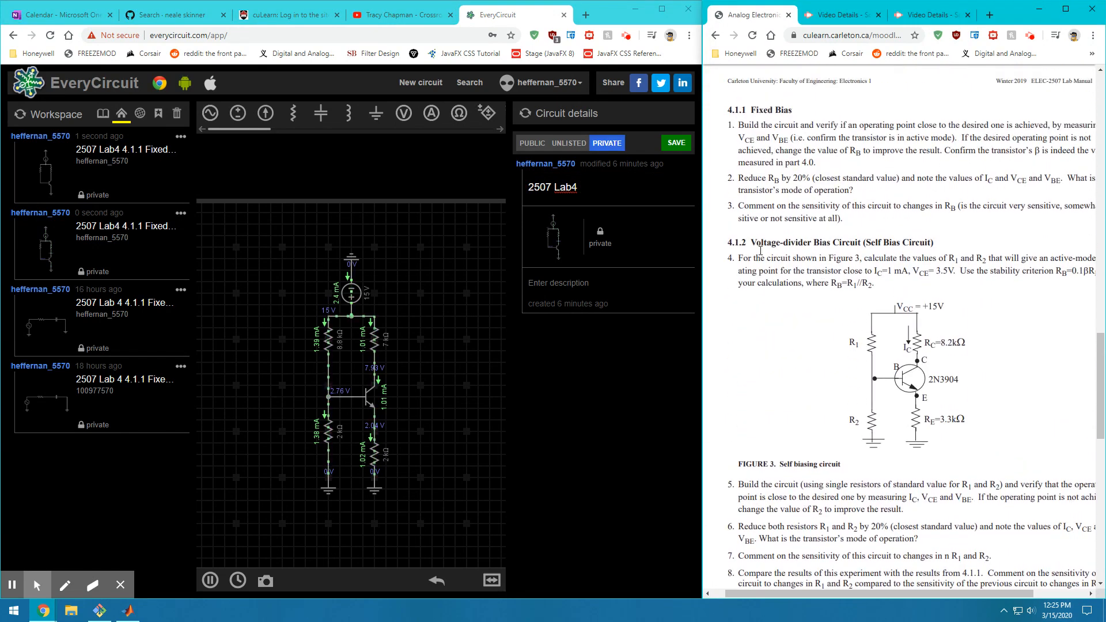
pyautogui.scroll(1, 783, 158)
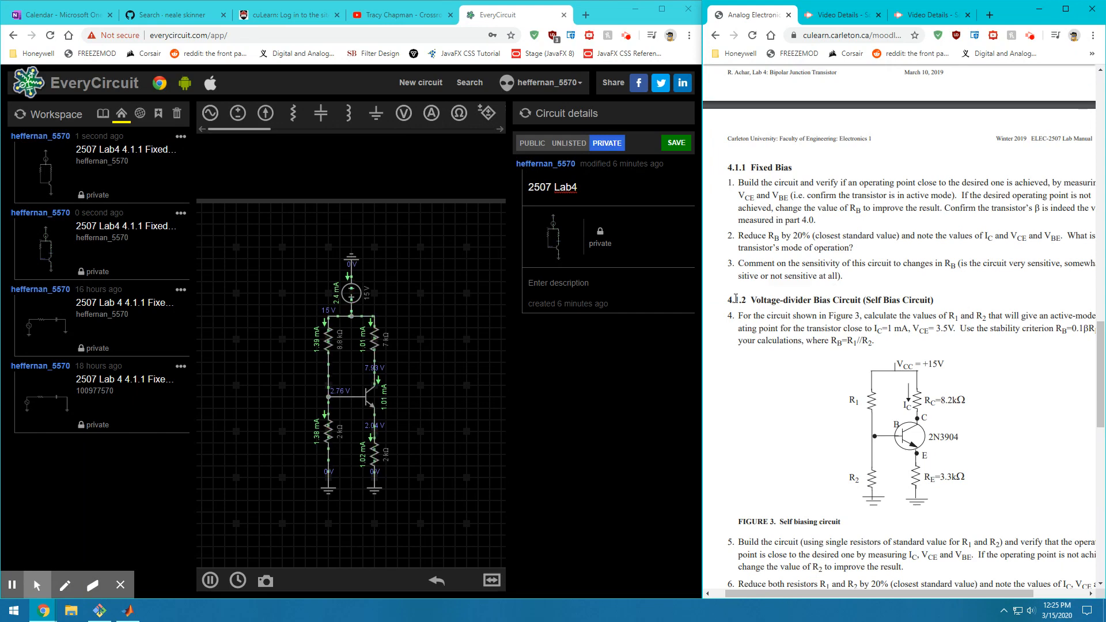
pyautogui.moveTo(736, 299); pyautogui.dragTo(751, 298)
pyautogui.click(587, 192)
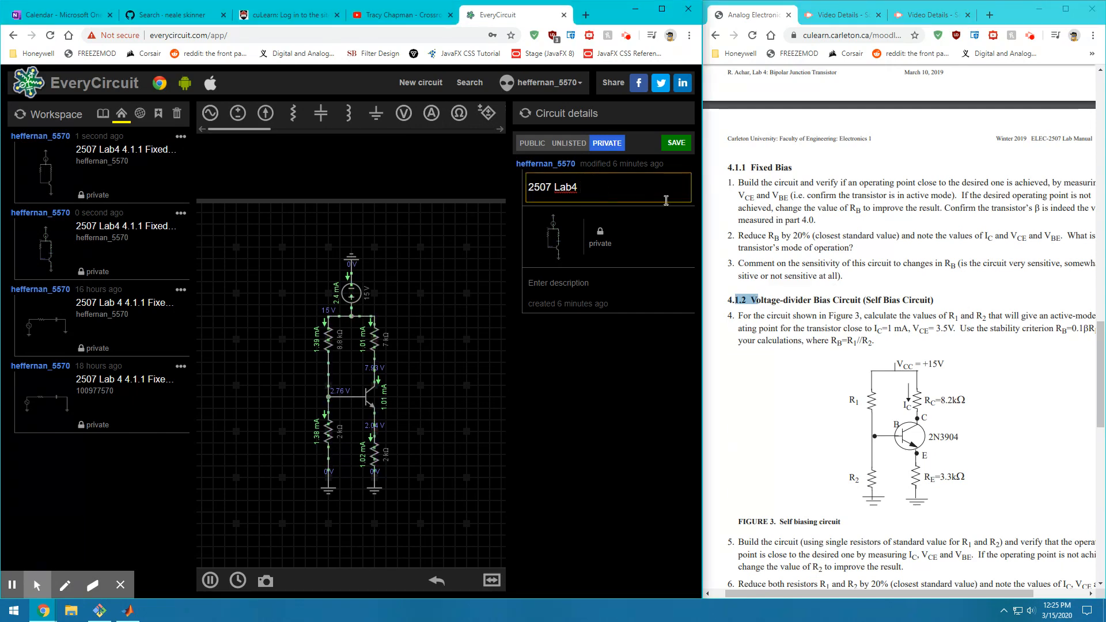
pyautogui.write('.3')
pyautogui.write('Self Bias')
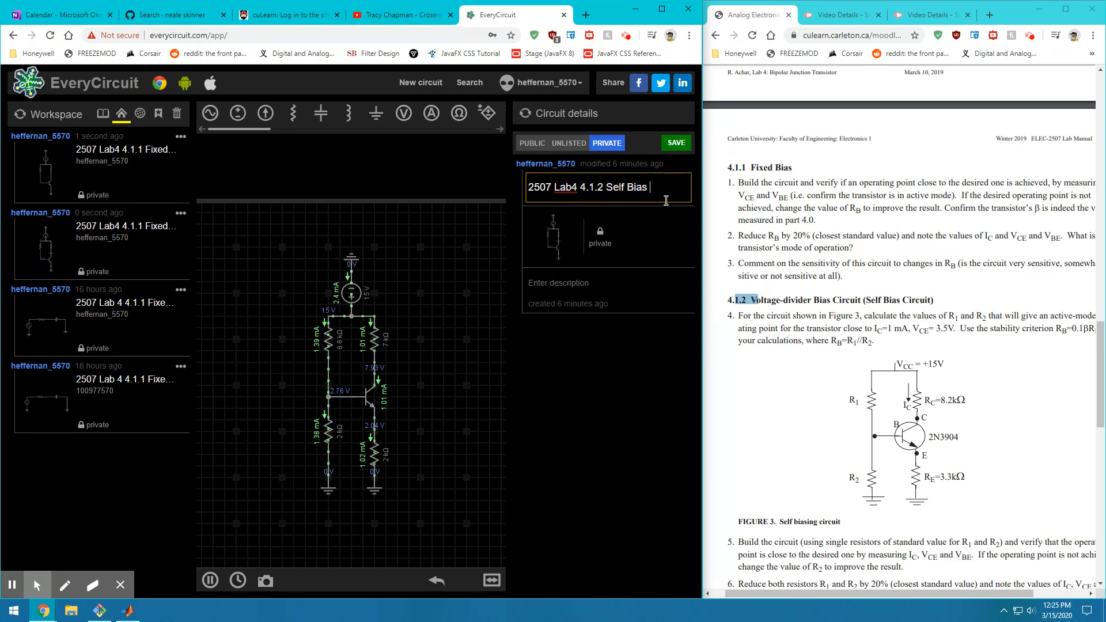
# Enter the author's e-mail as the description and save the circuit
pyautogui.click(572, 282)
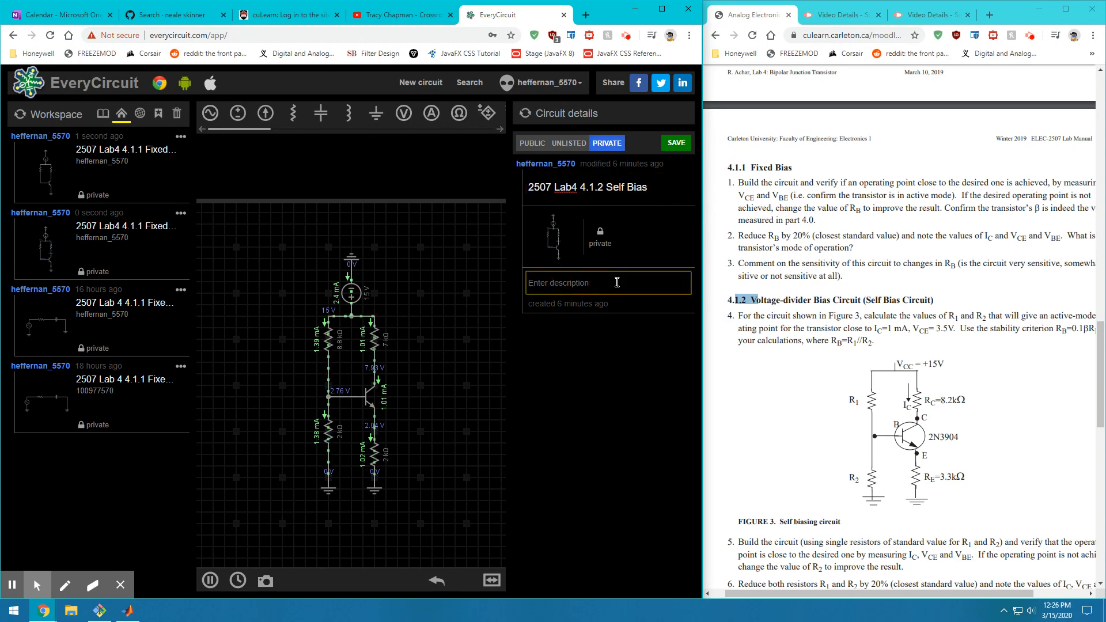
pyautogui.click(675, 148)
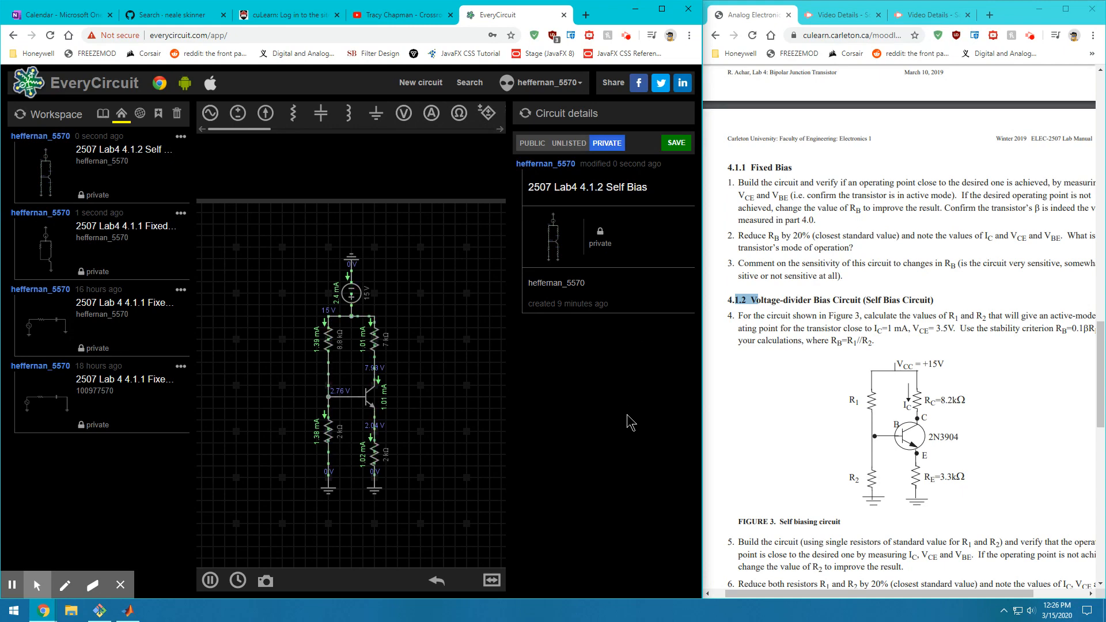
# Highlight items 8 and 6 in the lab manual
pyautogui.scroll(-5, 946, 469)
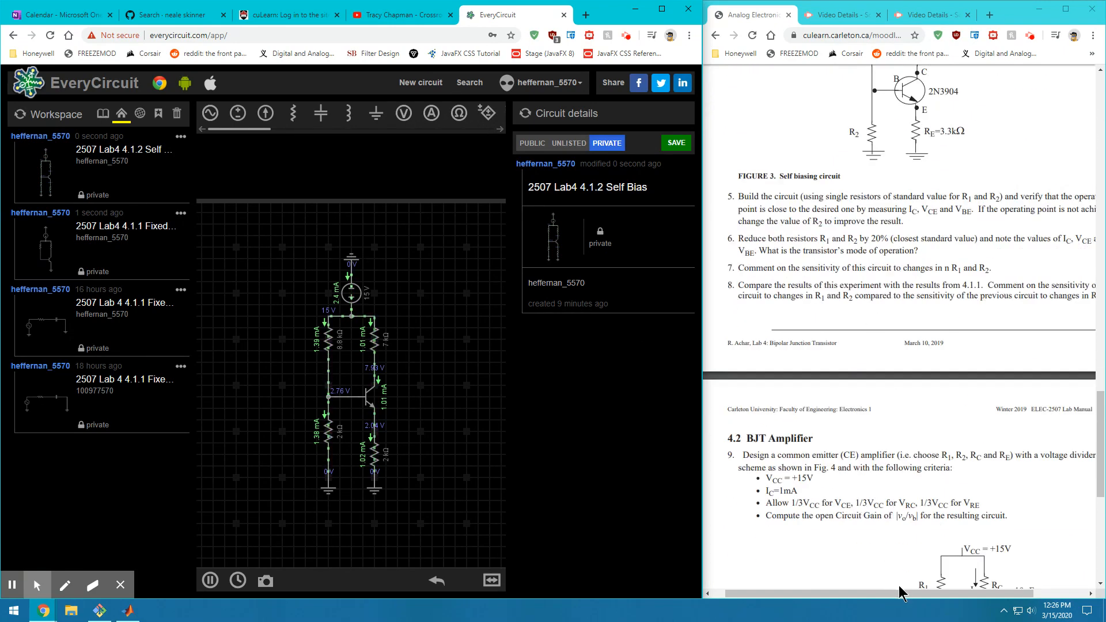
pyautogui.moveTo(916, 593); pyautogui.dragTo(956, 563)
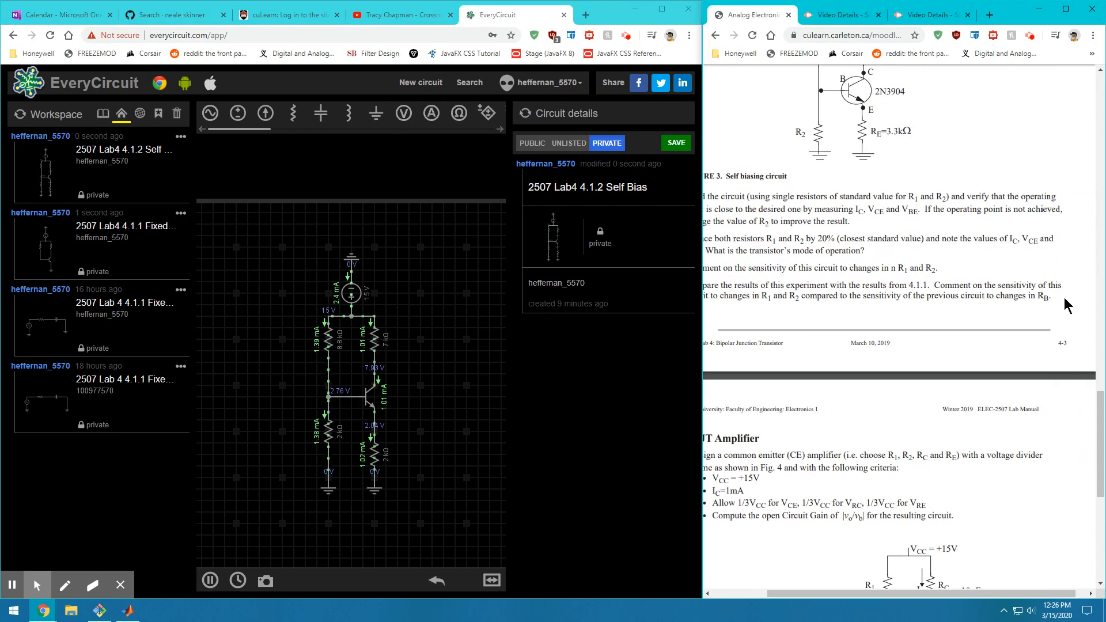
pyautogui.moveTo(816, 286); pyautogui.dragTo(1010, 300)
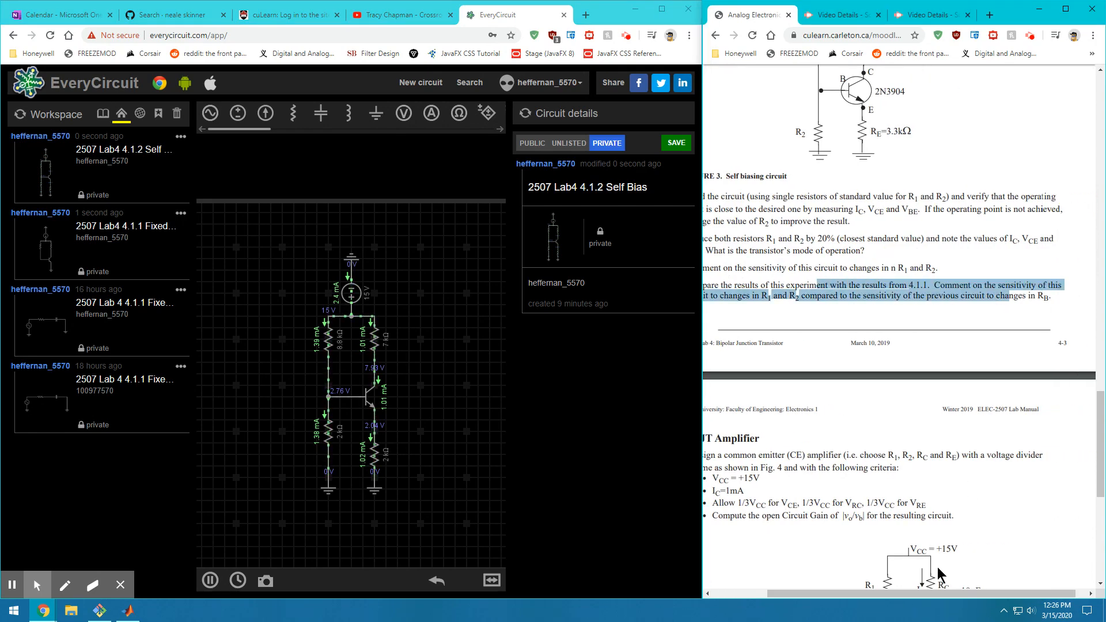
pyautogui.scroll(3, 898, 506)
pyautogui.hscroll(-2, 898, 506)
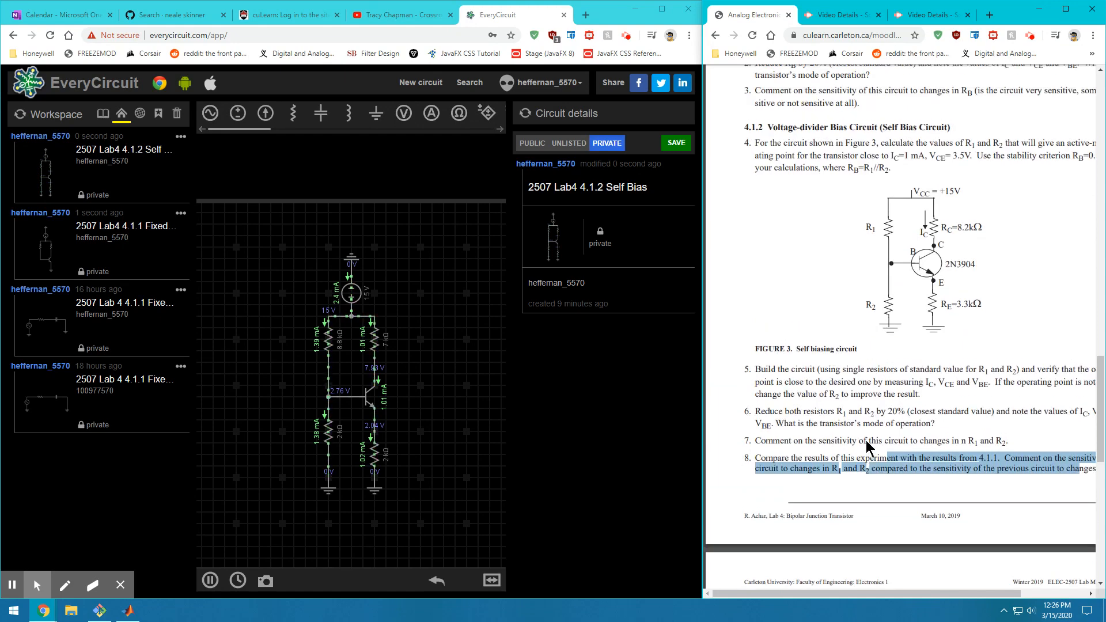
pyautogui.scroll(-1, 869, 448)
pyautogui.click(906, 429)
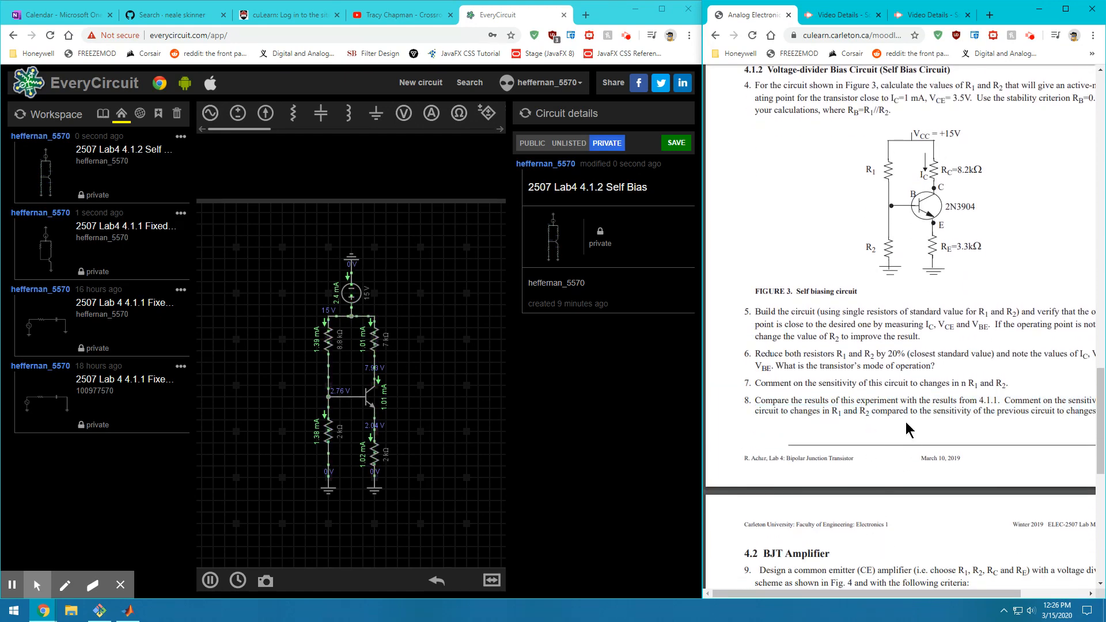
pyautogui.moveTo(944, 361); pyautogui.dragTo(767, 348)
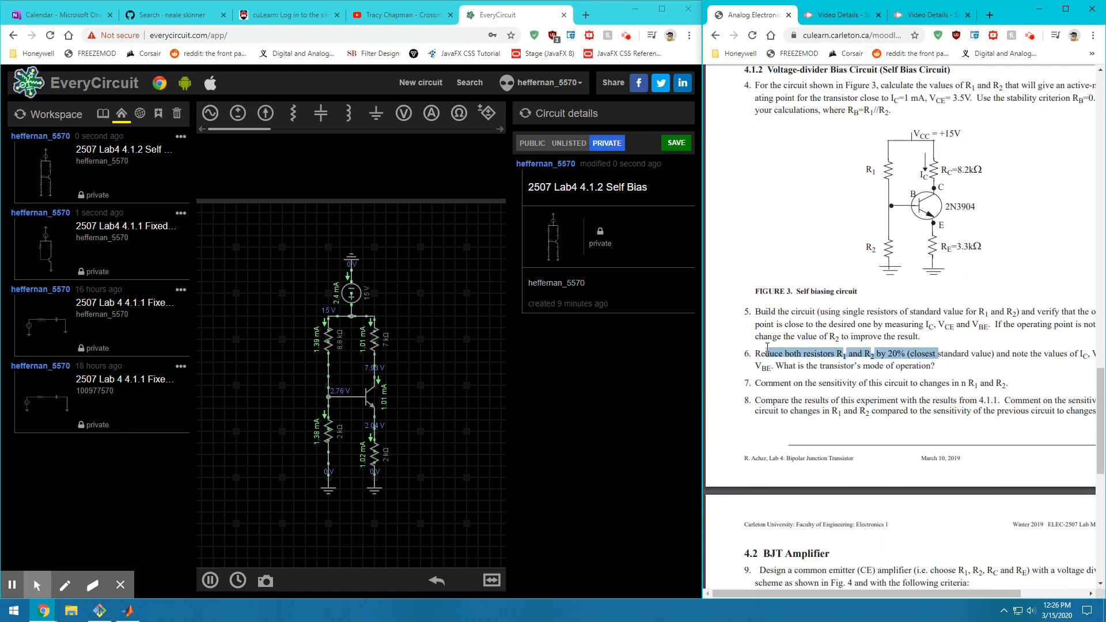
pyautogui.click(778, 364)
pyautogui.moveTo(938, 366); pyautogui.dragTo(749, 352)
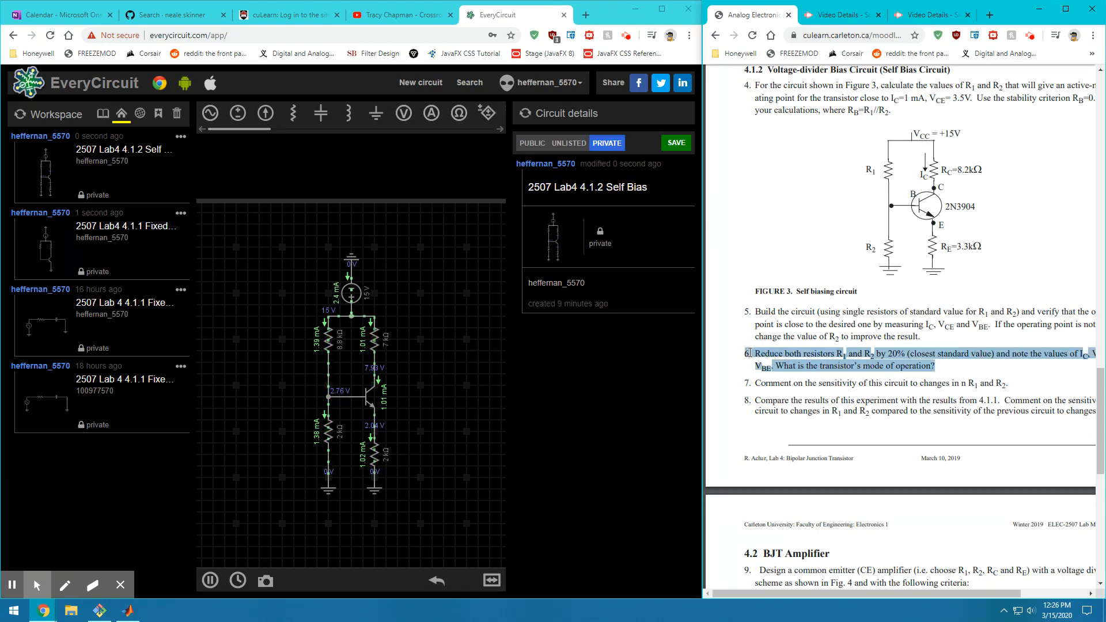
pyautogui.click(826, 375)
# Highlight R1 and R2 in item 6, then scroll down to Figure 4's amplifier schematic
pyautogui.scroll(-1, 826, 377)
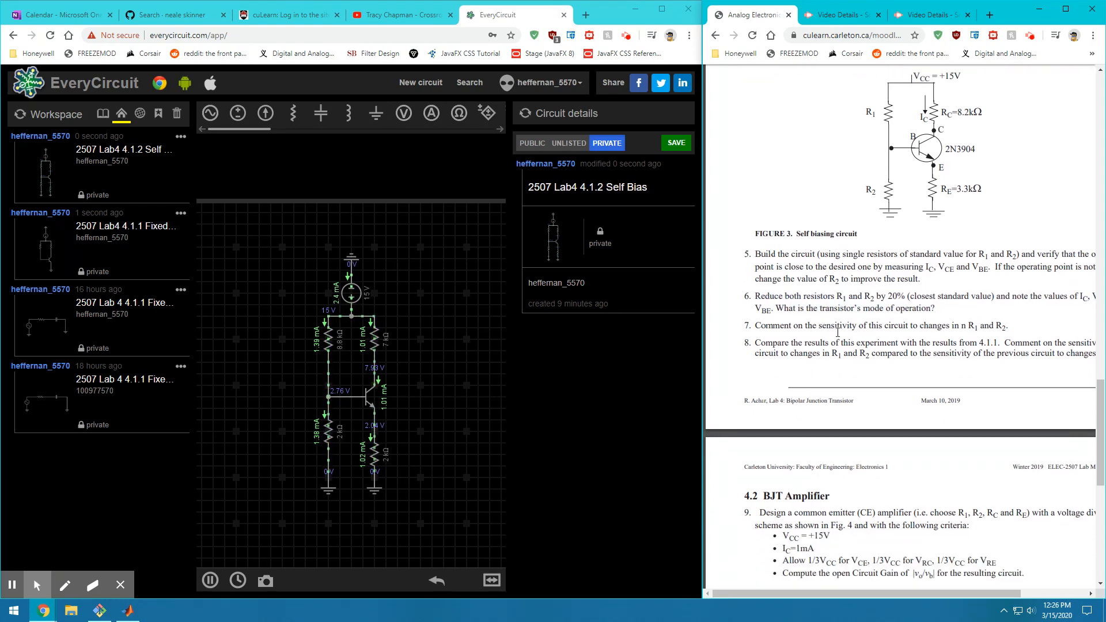
pyautogui.moveTo(839, 297); pyautogui.dragTo(886, 298)
pyautogui.click(917, 297)
pyautogui.scroll(-3, 920, 340)
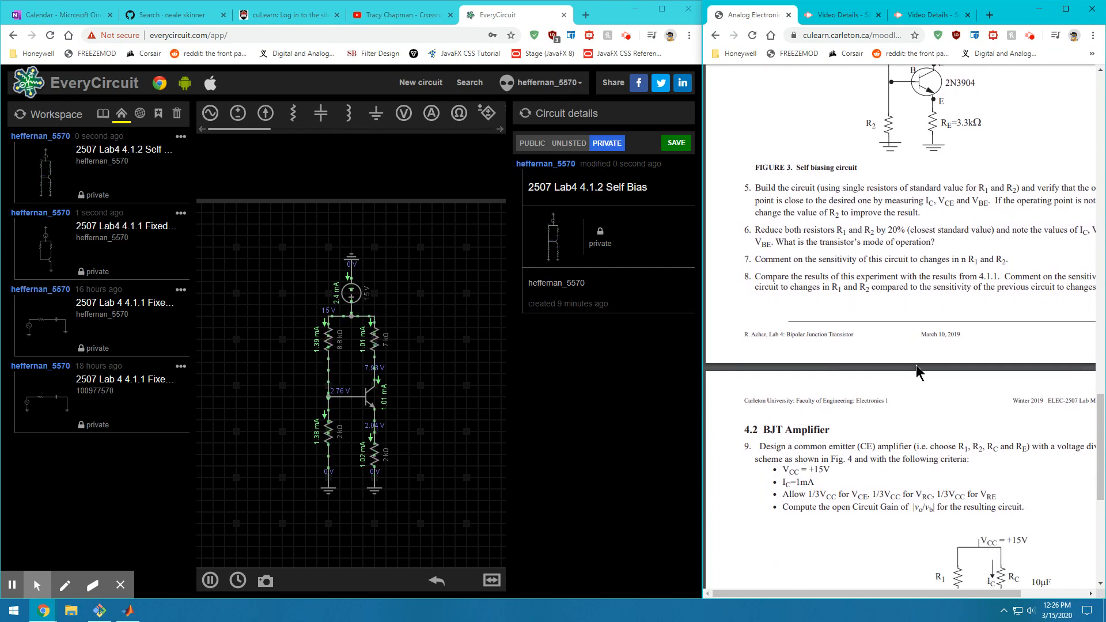
pyautogui.scroll(-2, 920, 345)
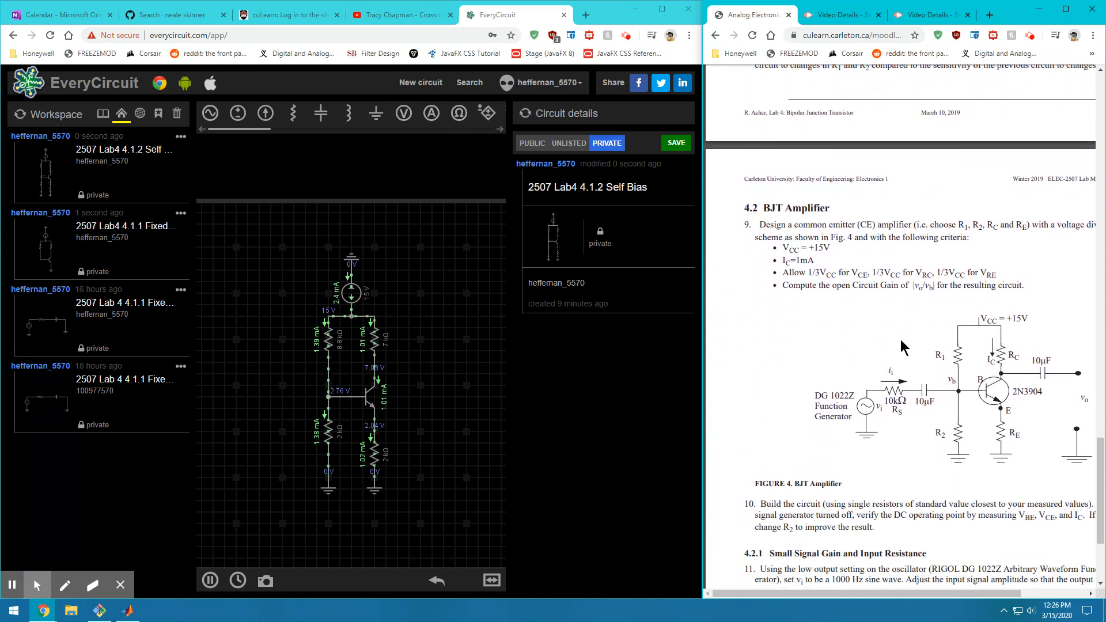
pyautogui.scroll(-1, 900, 340)
pyautogui.scroll(-2, 921, 259)
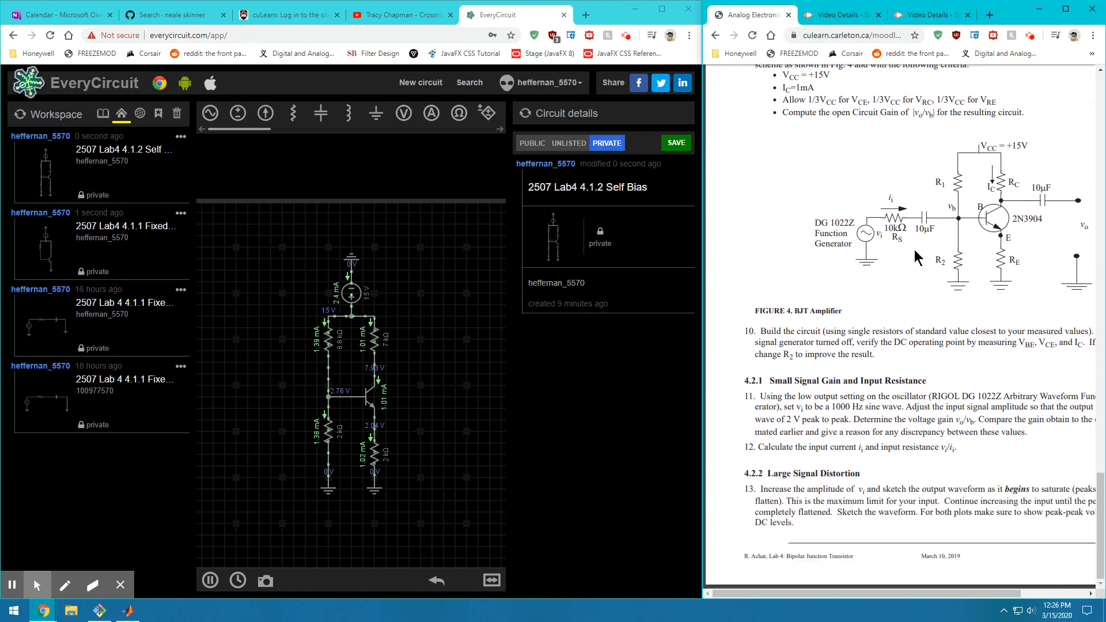
pyautogui.scroll(2, 864, 403)
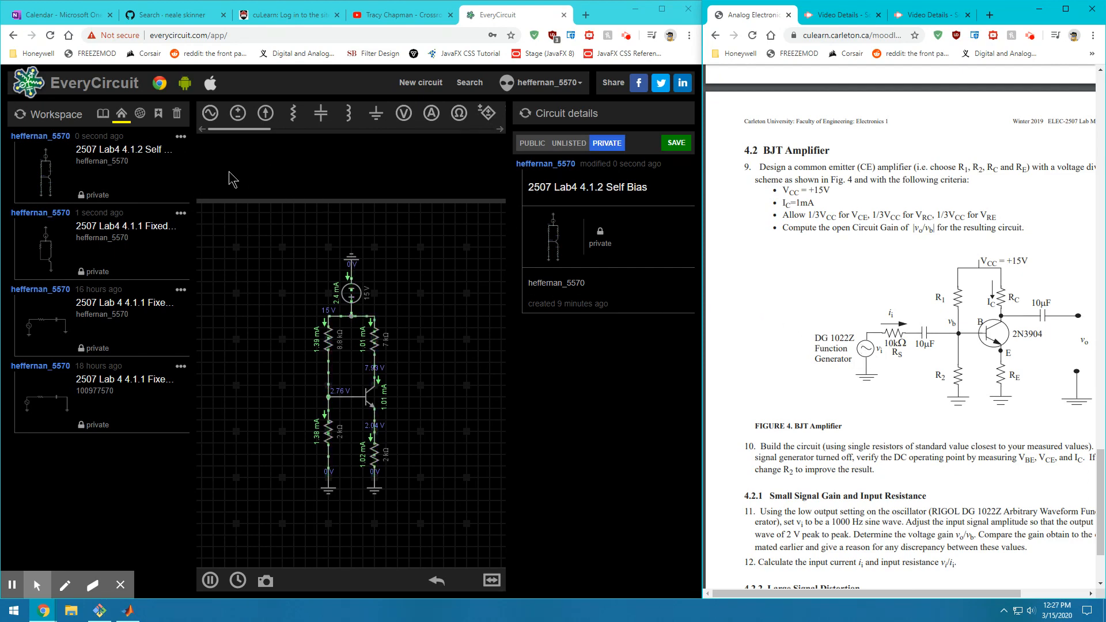
# Make a copy of '2507 Lab4 4.1.2 Self Bias' and open the duplicate
pyautogui.click(181, 137)
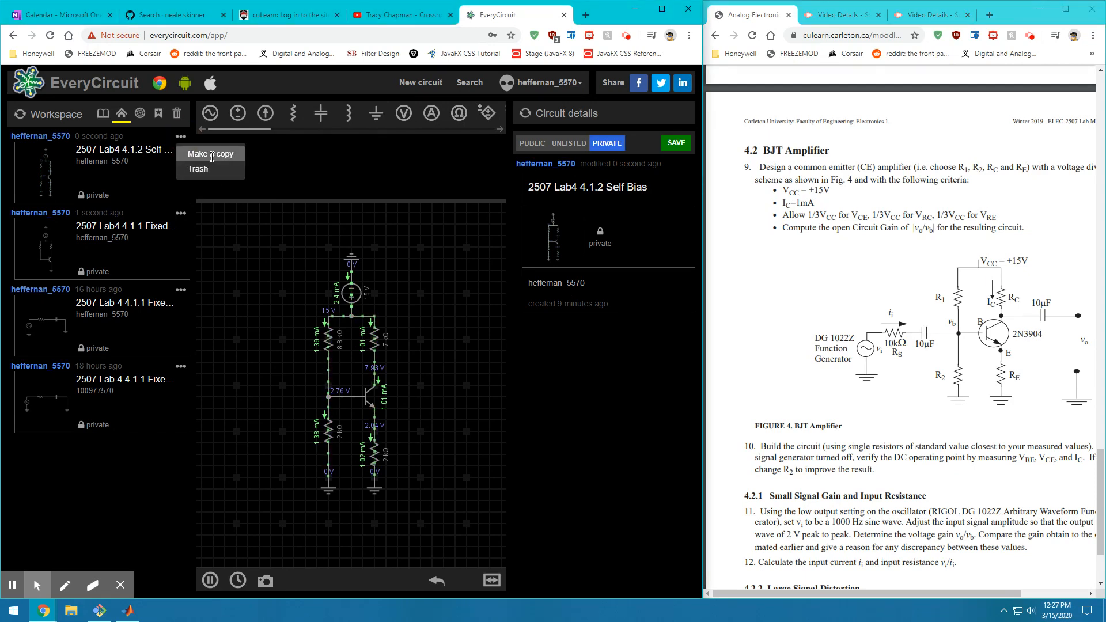
pyautogui.click(212, 156)
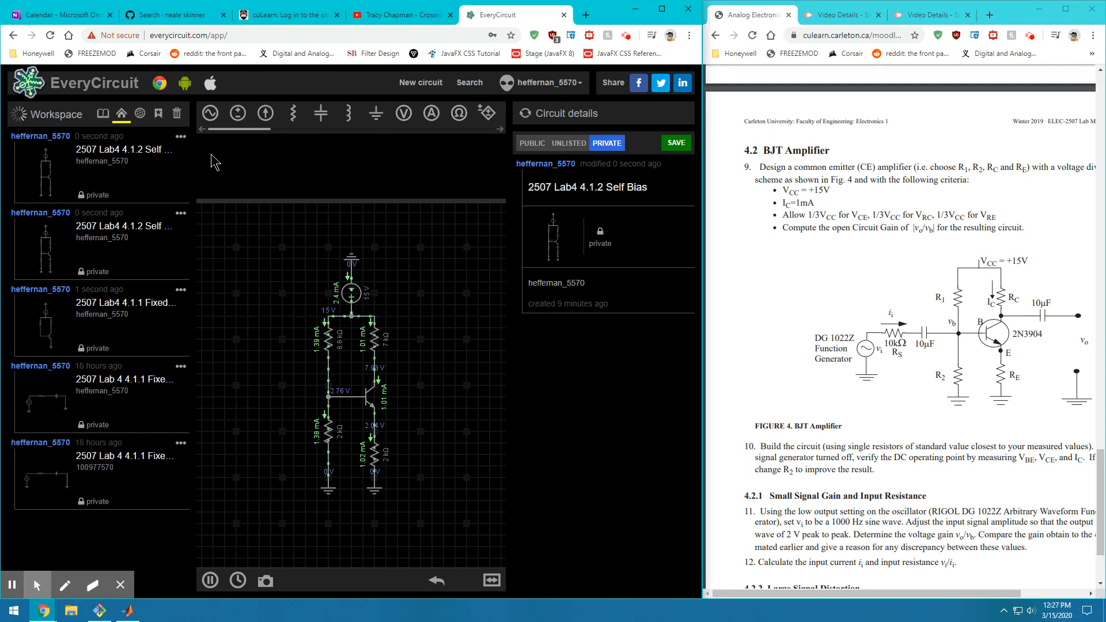
pyautogui.click(43, 250)
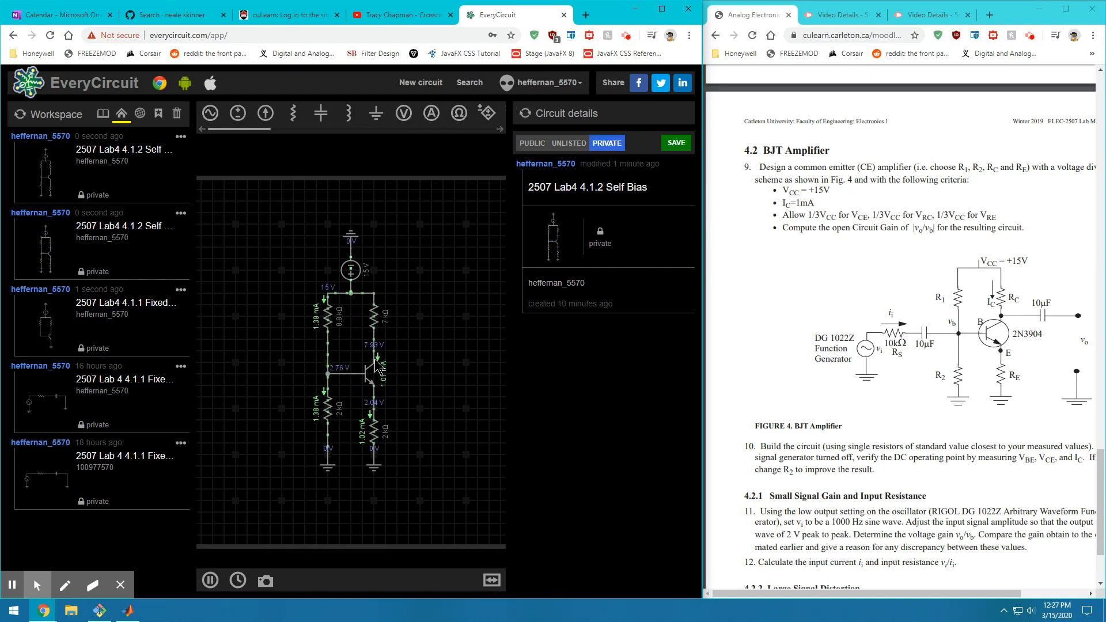
# Change the title from '4.1.2 Self Bias' to '4.2 BJT Amplifier' and save the circuit
pyautogui.click(604, 183)
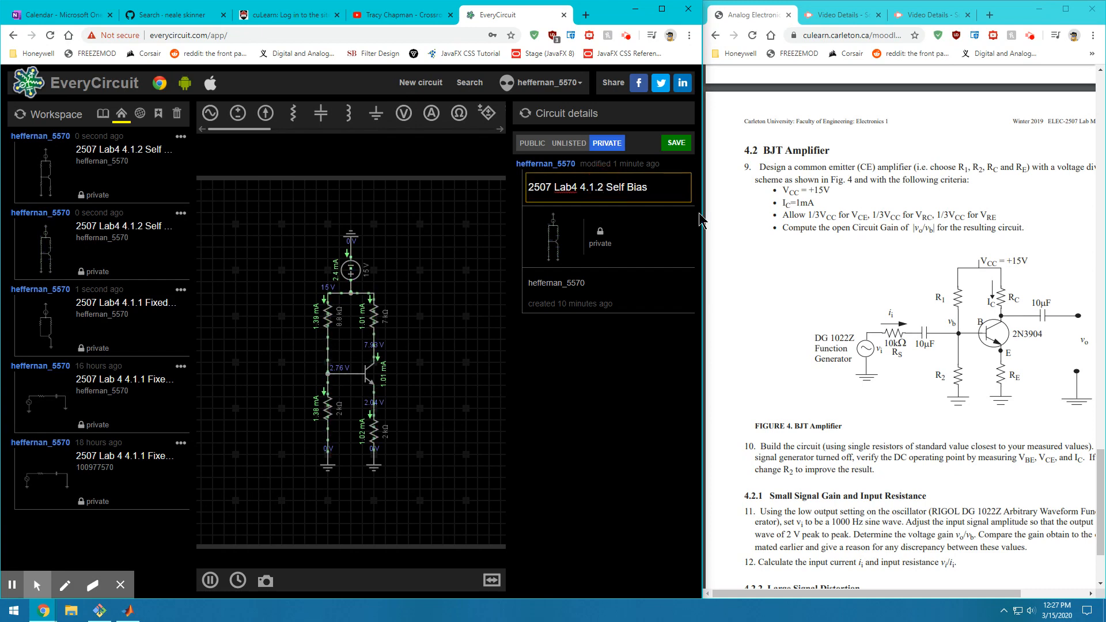
pyautogui.press('BackSpace')
pyautogui.press('BackSpace')
pyautogui.press('BackSpace')
pyautogui.press('BackSpace')
pyautogui.write('2')
pyautogui.press('BackSpace')
pyautogui.write('.2')
pyautogui.moveTo(639, 186); pyautogui.dragTo(598, 189)
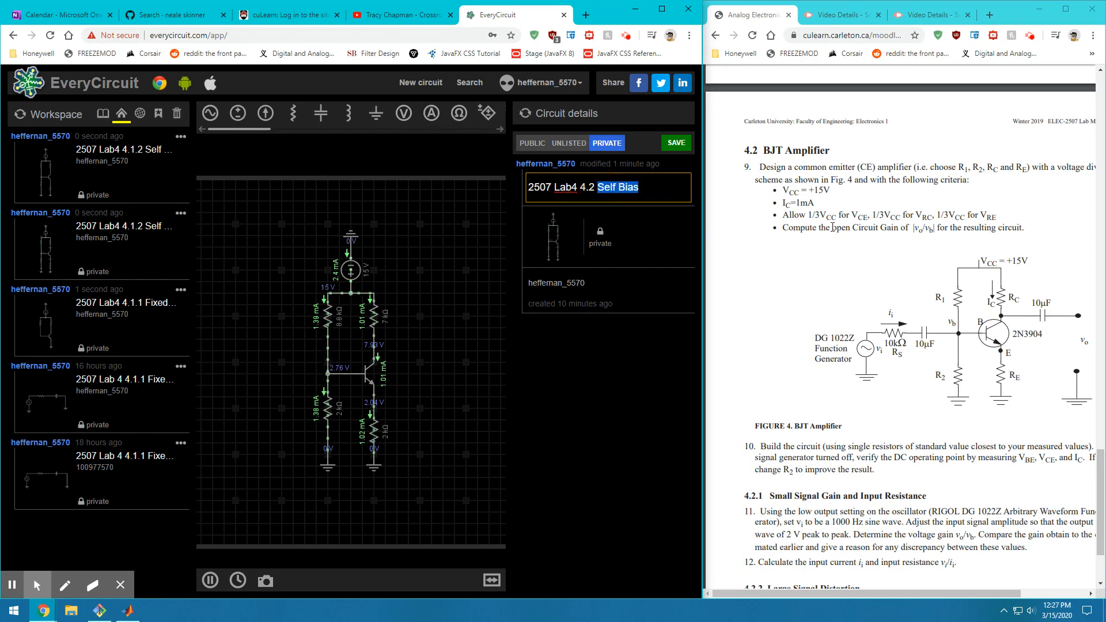
pyautogui.press('BackSpace')
pyautogui.write('BJT Amplifier')
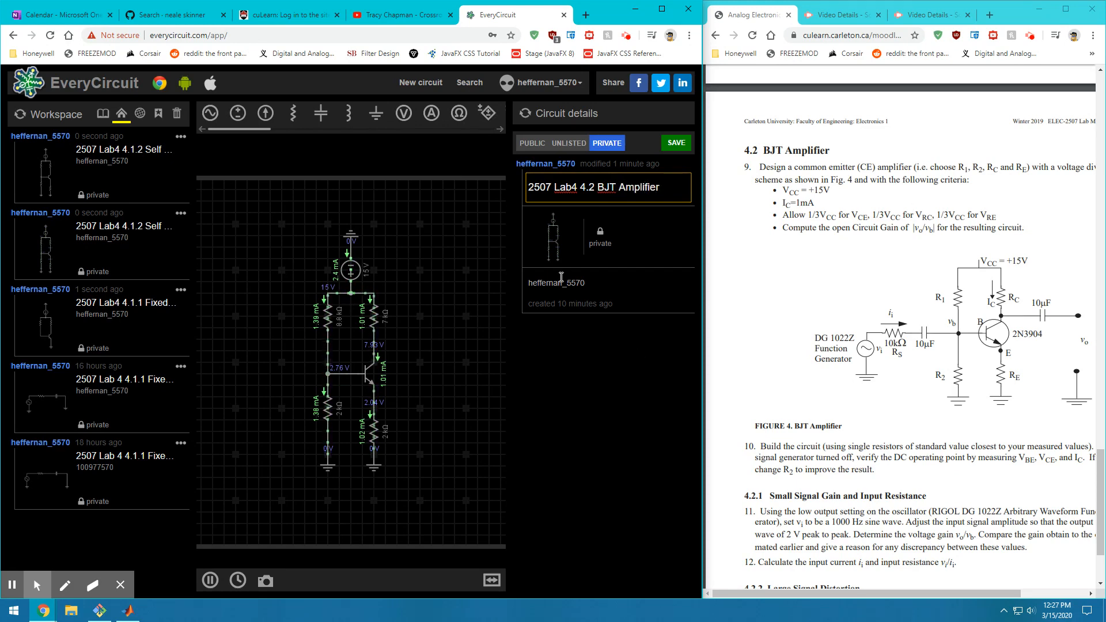
pyautogui.click(550, 284)
pyautogui.click(540, 184)
pyautogui.click(674, 147)
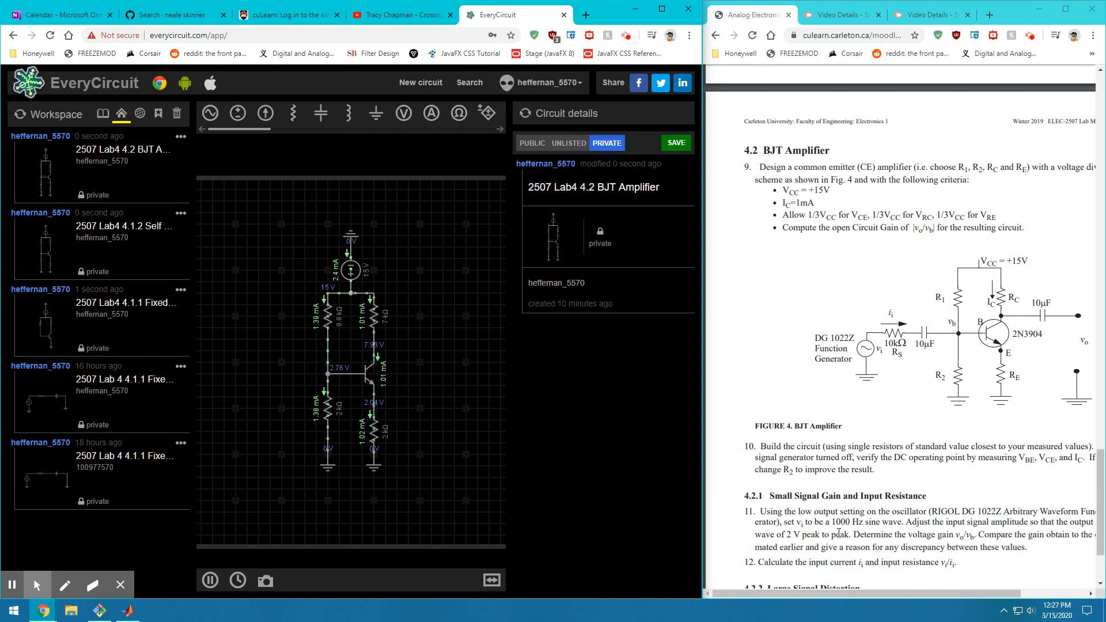
# Highlight the 10µF and Function Generator labels in the lab manual's figure
pyautogui.moveTo(888, 593); pyautogui.dragTo(898, 593)
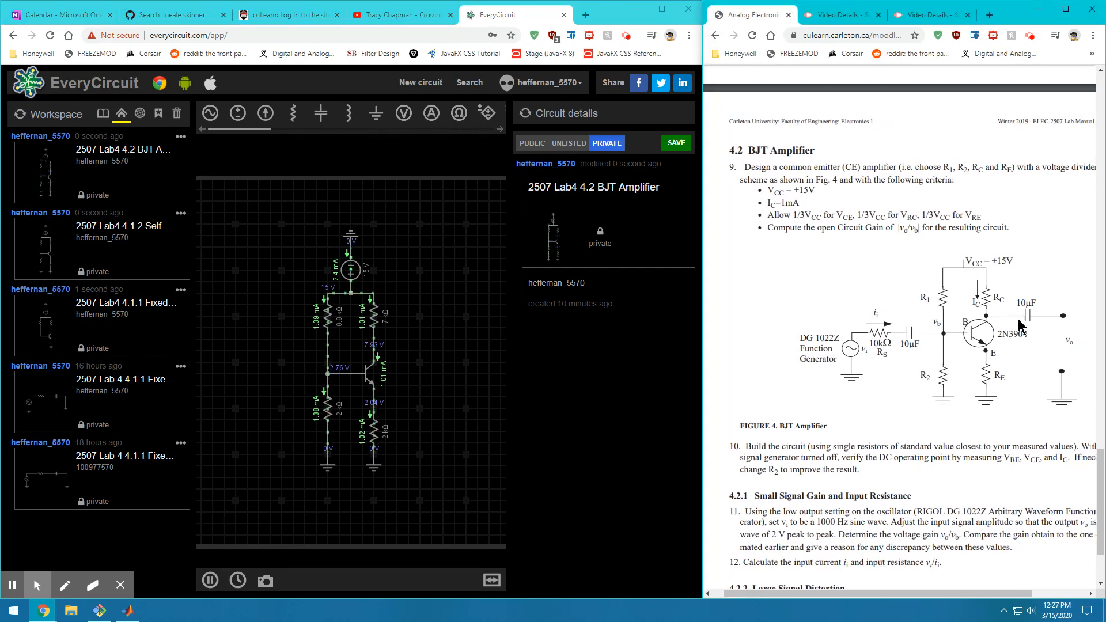
pyautogui.moveTo(1021, 314); pyautogui.dragTo(1040, 311)
pyautogui.click(909, 336)
pyautogui.moveTo(837, 347); pyautogui.dragTo(884, 353)
pyautogui.click(884, 351)
# Add an AC source at lower left and a horizontal 1 kΩ resistor level with the base
pyautogui.click(211, 113)
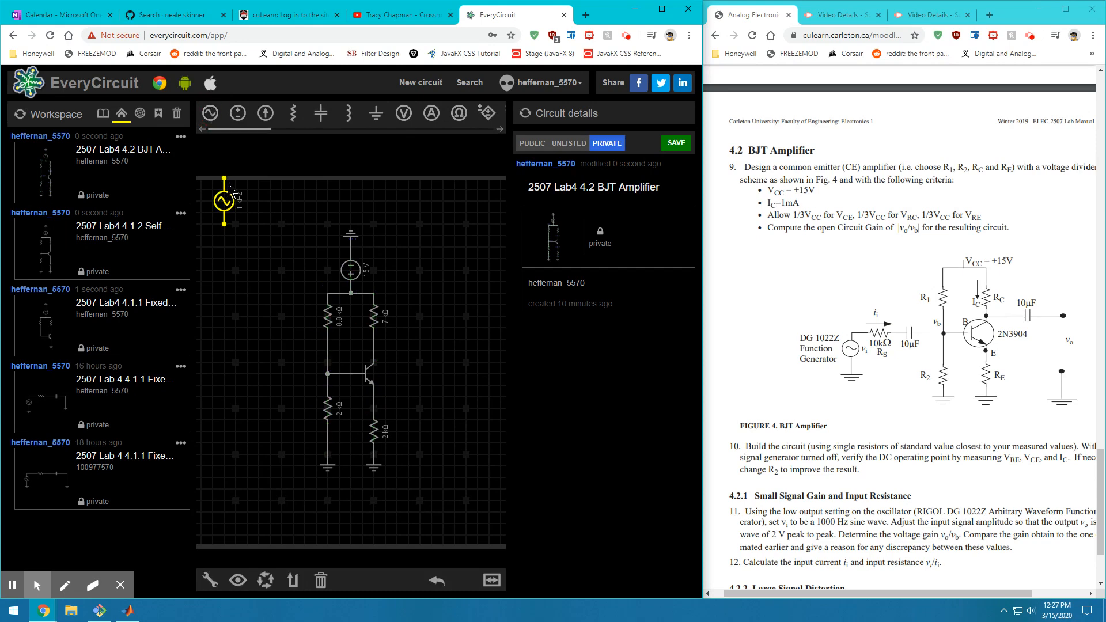
pyautogui.moveTo(228, 212); pyautogui.dragTo(216, 426)
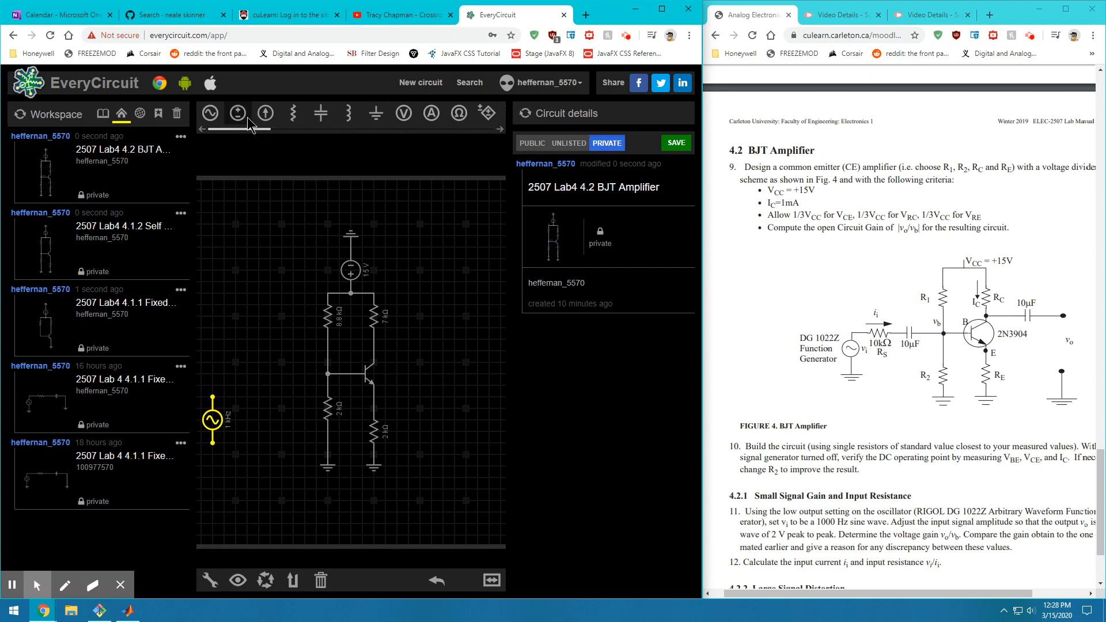
pyautogui.moveTo(244, 133); pyautogui.dragTo(256, 134)
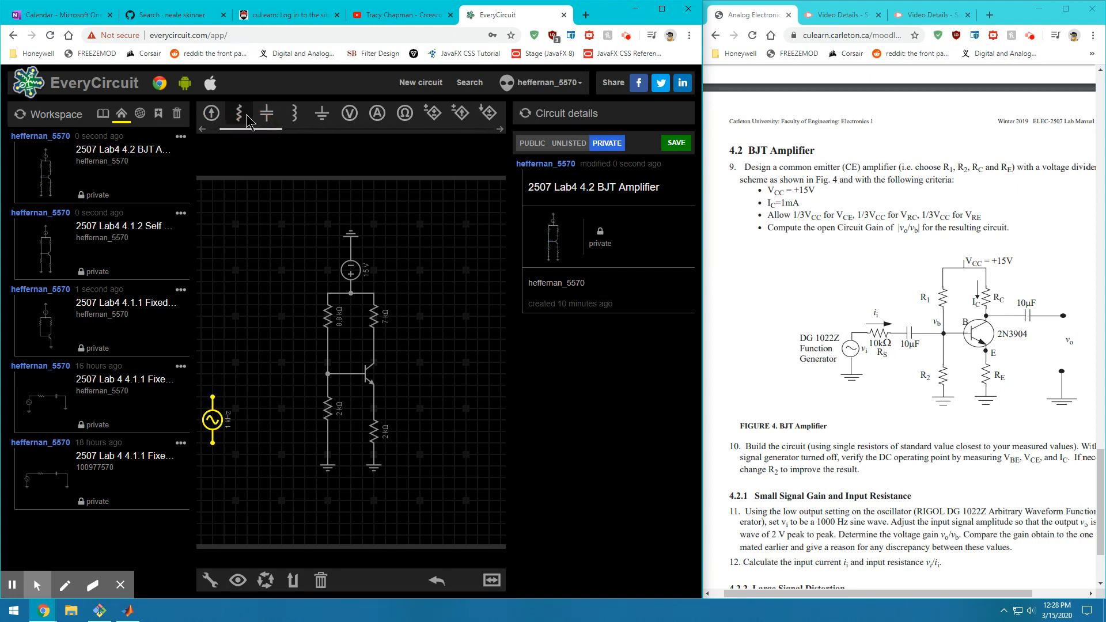
pyautogui.click(239, 113)
pyautogui.press('r')
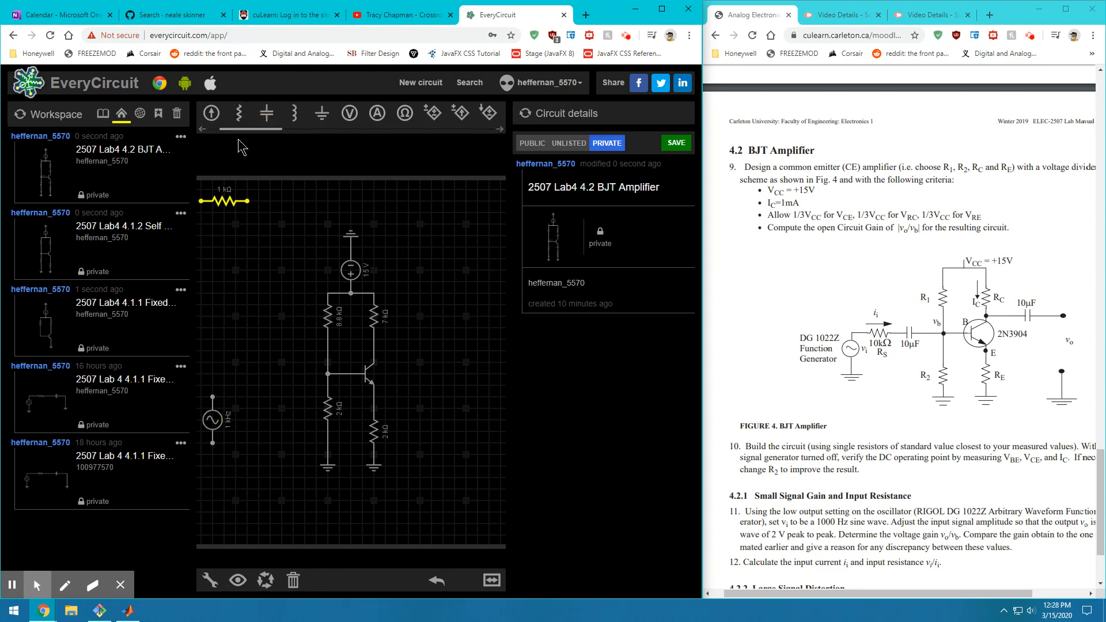
pyautogui.moveTo(232, 203); pyautogui.dragTo(246, 377)
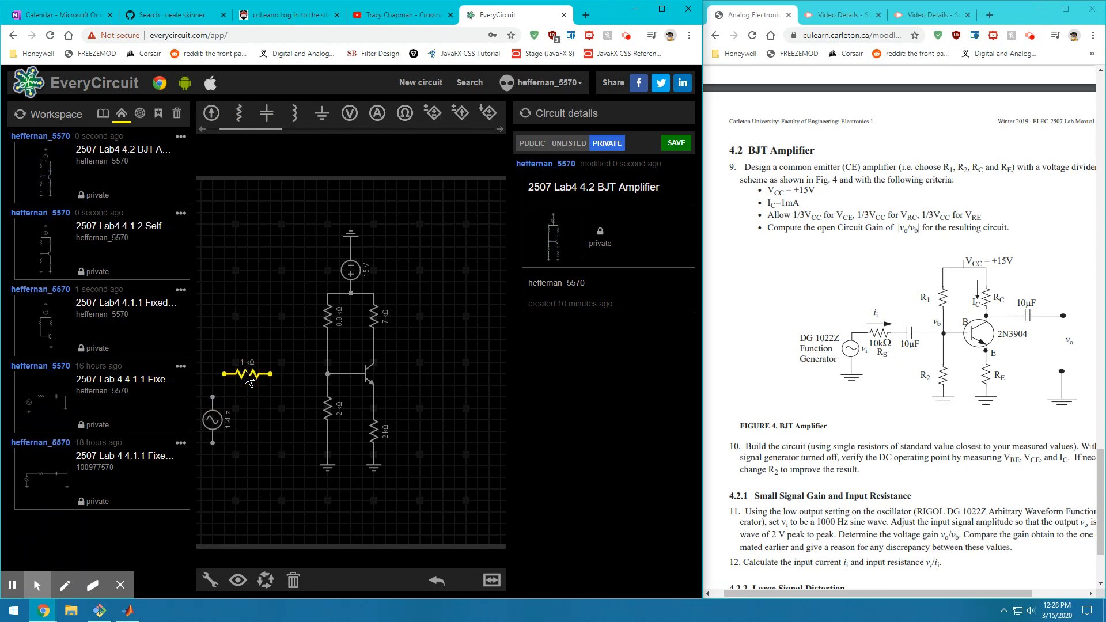
# Add a horizontal 1 µF capacitor and line up source, resistor and capacitor before the base
pyautogui.click(266, 115)
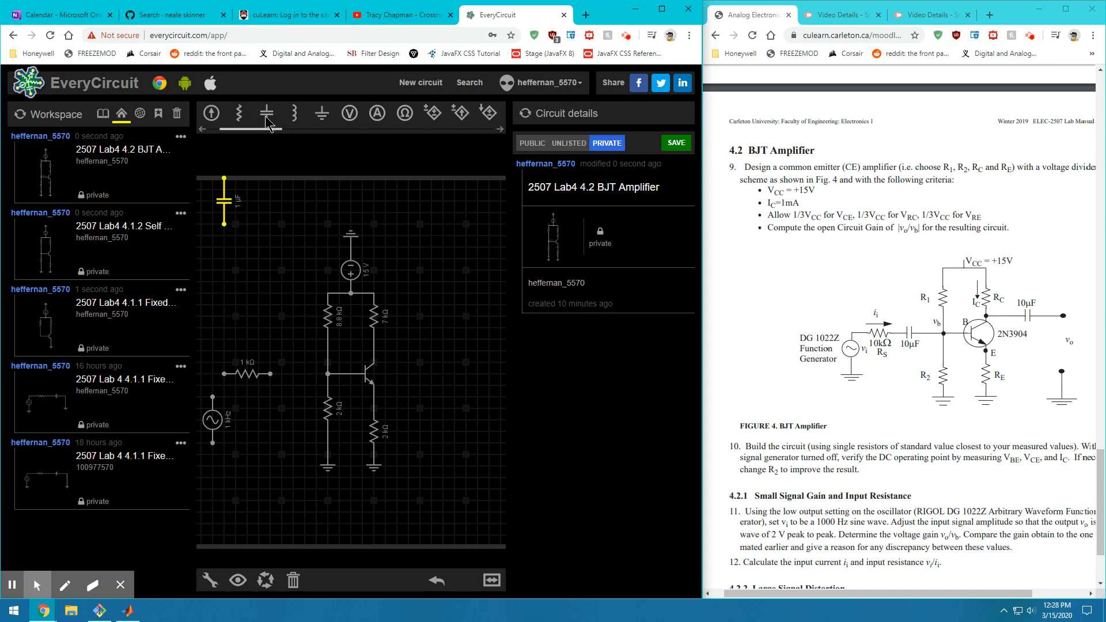
pyautogui.press('r')
pyautogui.moveTo(221, 204); pyautogui.dragTo(218, 372)
pyautogui.click(219, 203)
pyautogui.click(292, 369)
pyautogui.click(213, 419)
pyautogui.moveTo(213, 419); pyautogui.dragTo(202, 418)
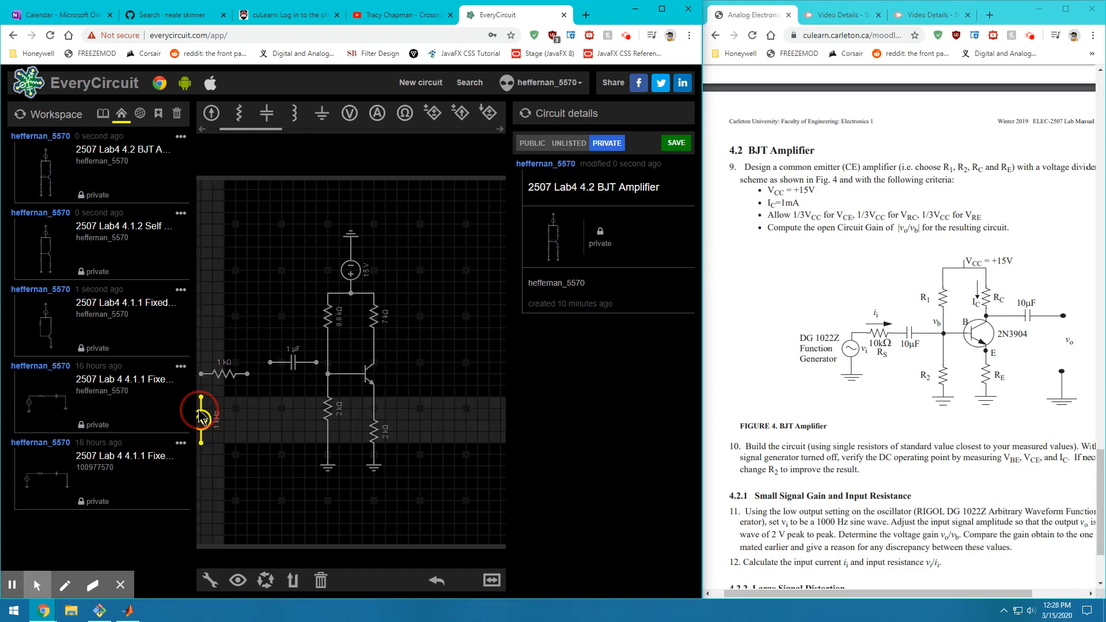
pyautogui.click(283, 380)
pyautogui.moveTo(284, 380)
pyautogui.mouseDown()
pyautogui.moveTo(283, 392)
pyautogui.moveTo(276, 383)
pyautogui.mouseUp()
pyautogui.click(275, 288)
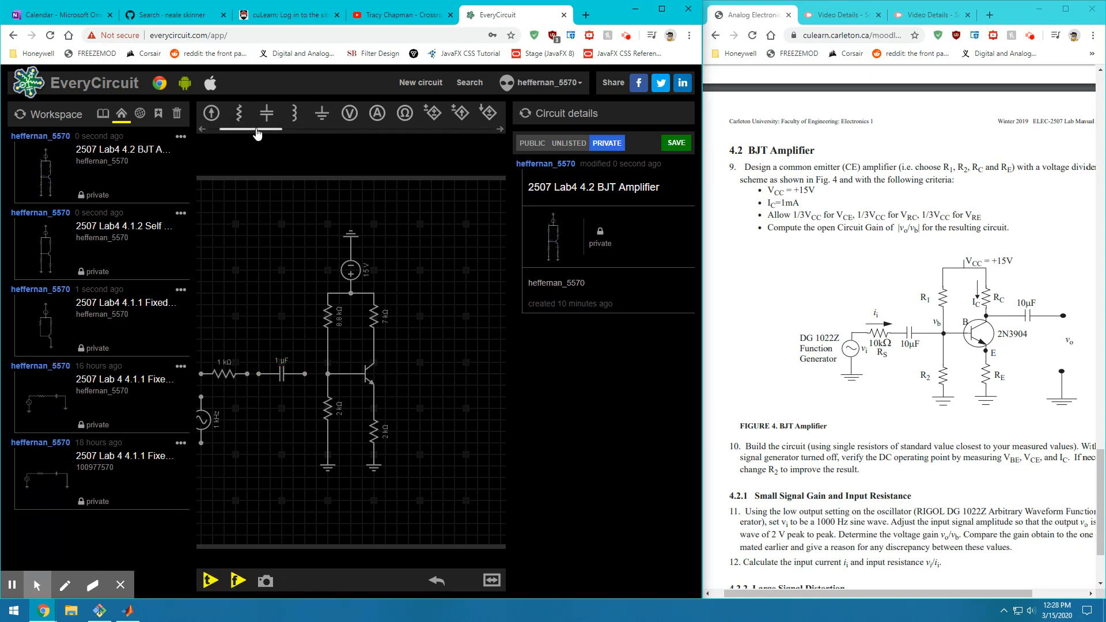
# Add a horizontal output capacitor and wire the AC source, 1 kΩ resistor and input capacitor to the base
pyautogui.moveTo(266, 113); pyautogui.dragTo(374, 351)
pyautogui.click(253, 248)
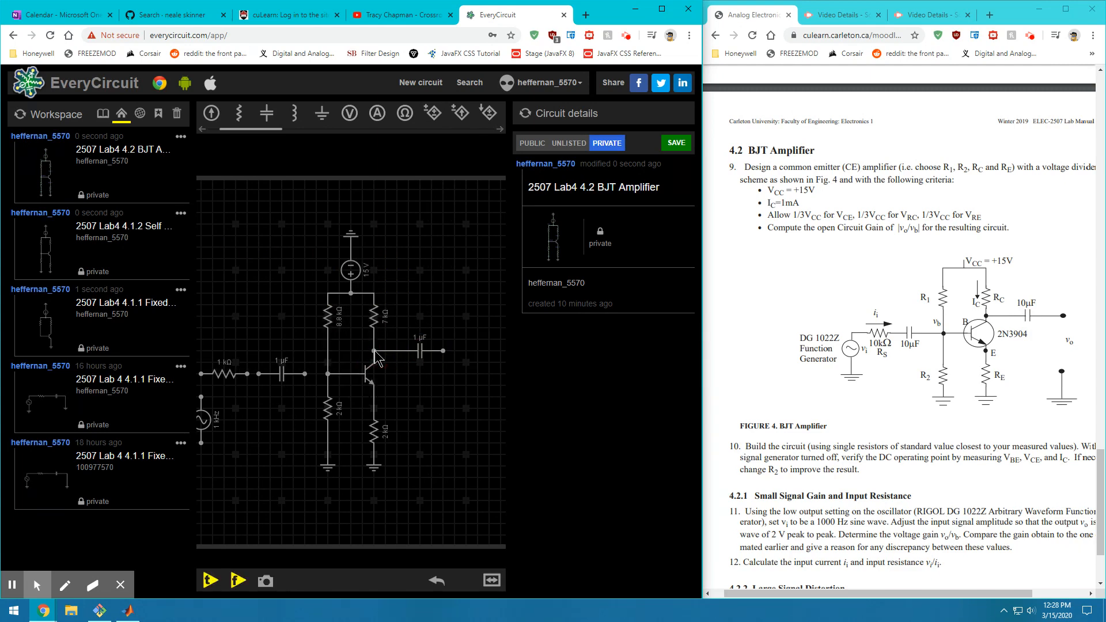
pyautogui.click(305, 373)
pyautogui.click(328, 374)
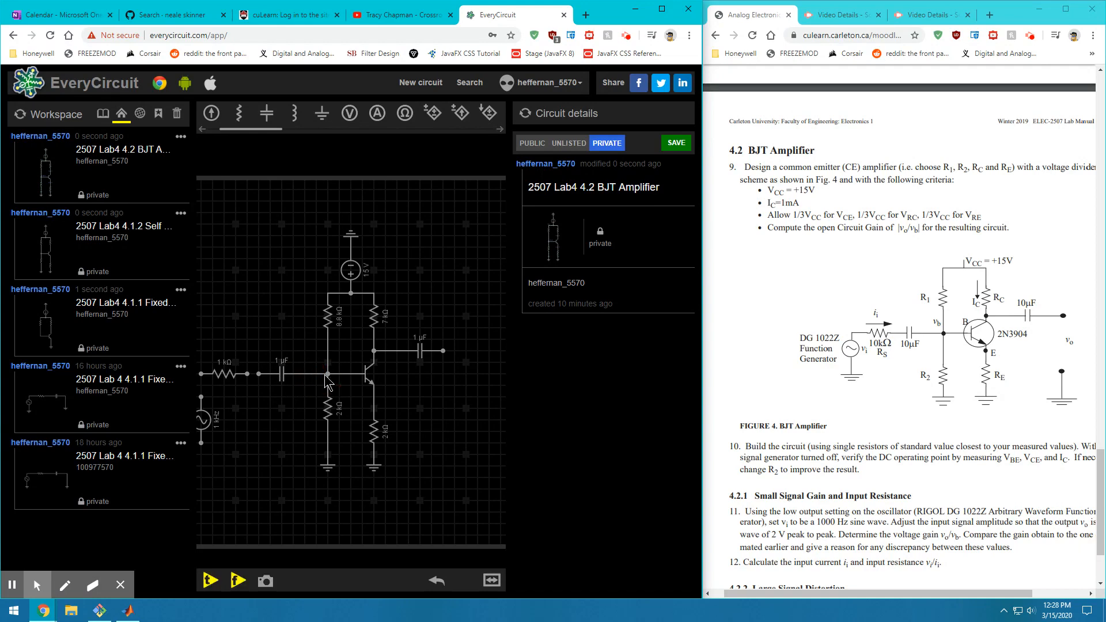
pyautogui.click(259, 374)
pyautogui.click(247, 373)
pyautogui.click(201, 373)
pyautogui.click(201, 398)
pyautogui.moveTo(256, 426); pyautogui.dragTo(281, 426)
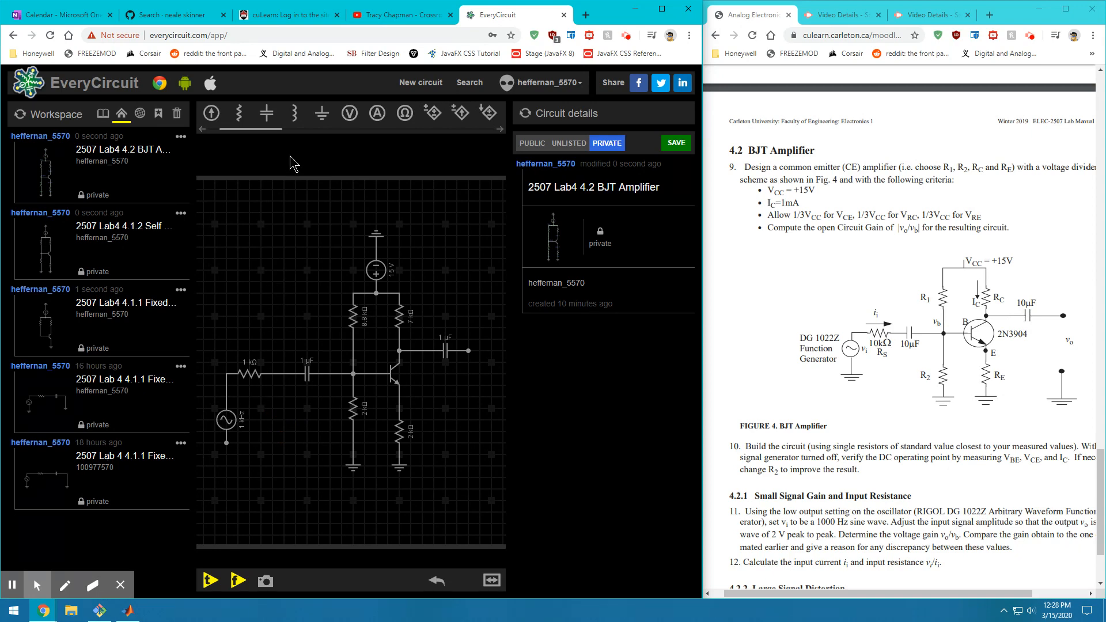
# Ground the AC source, then check the output capacitor against the lab manual
pyautogui.moveTo(322, 113); pyautogui.dragTo(229, 457)
pyautogui.click(280, 441)
pyautogui.click(468, 351)
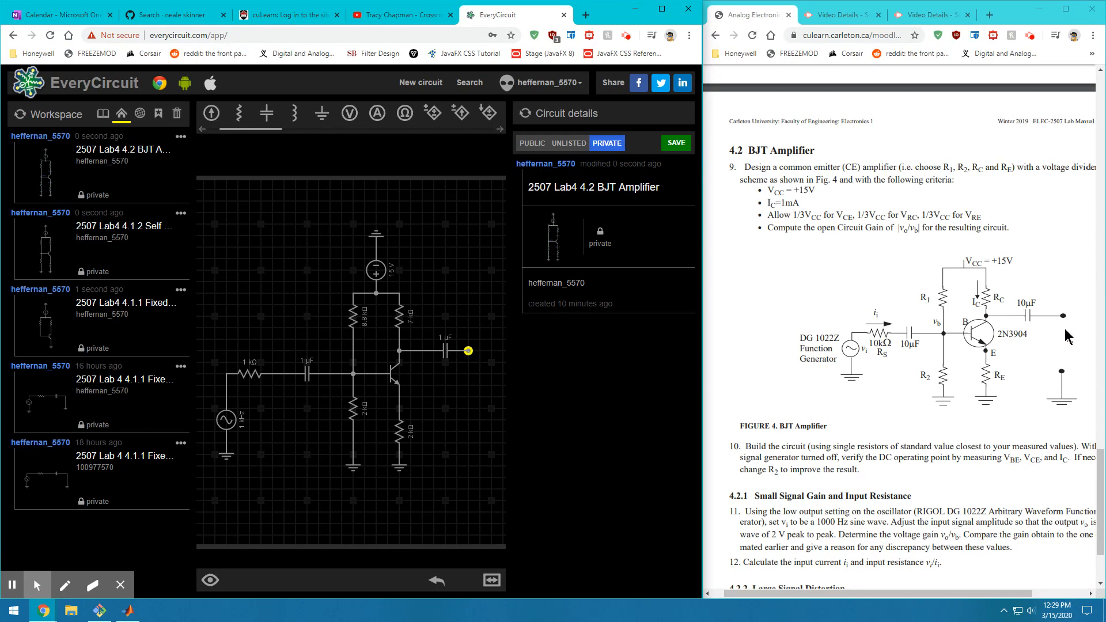
pyautogui.click(1074, 369)
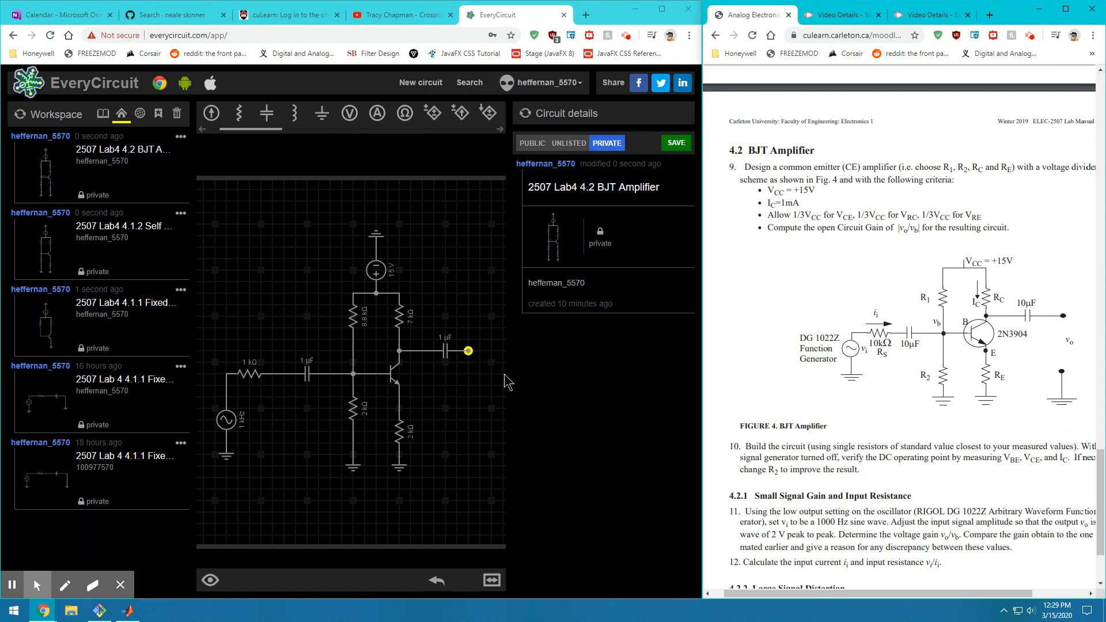
# Raise both the output and input coupling capacitors from 1 µF to 10 µF
pyautogui.click(447, 351)
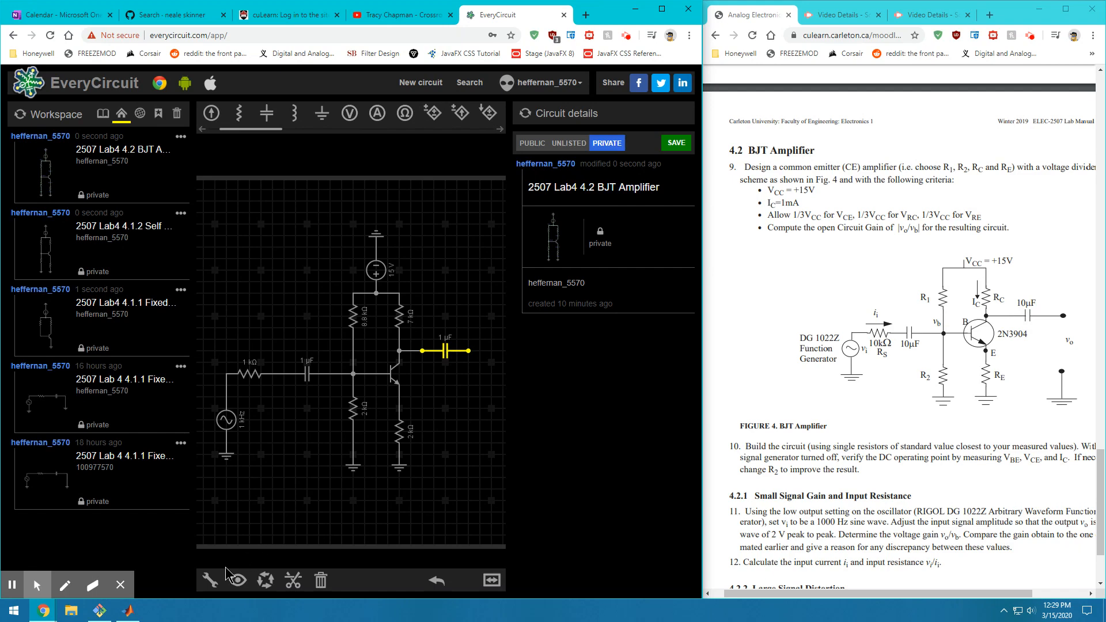
pyautogui.click(209, 580)
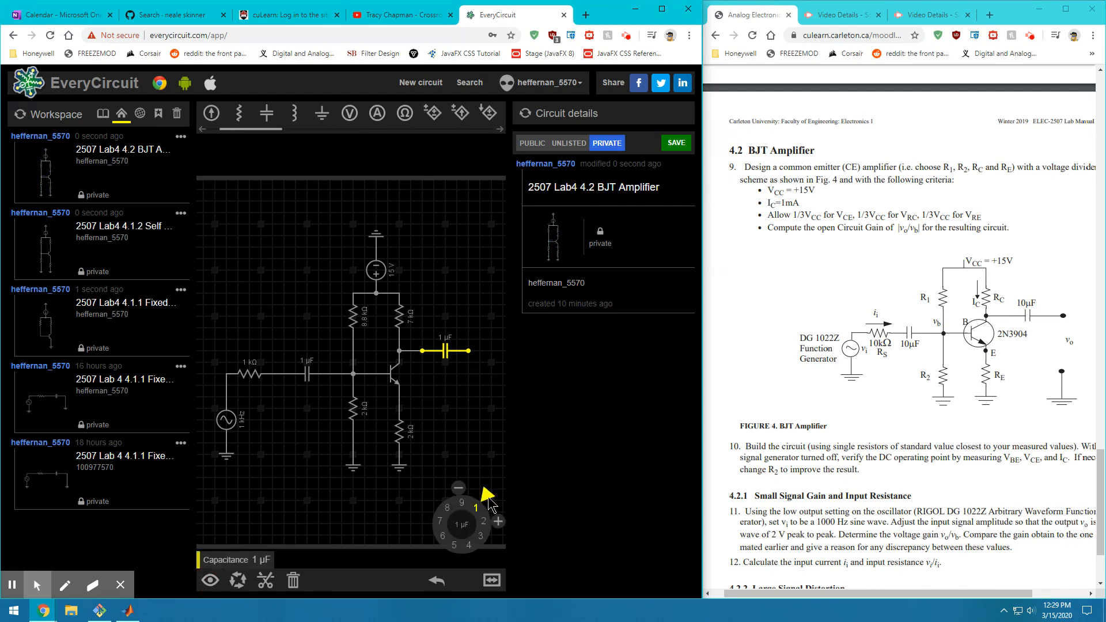
pyautogui.moveTo(488, 500)
pyautogui.mouseDown()
pyautogui.moveTo(429, 570)
pyautogui.moveTo(484, 499)
pyautogui.mouseUp()
pyautogui.click(309, 374)
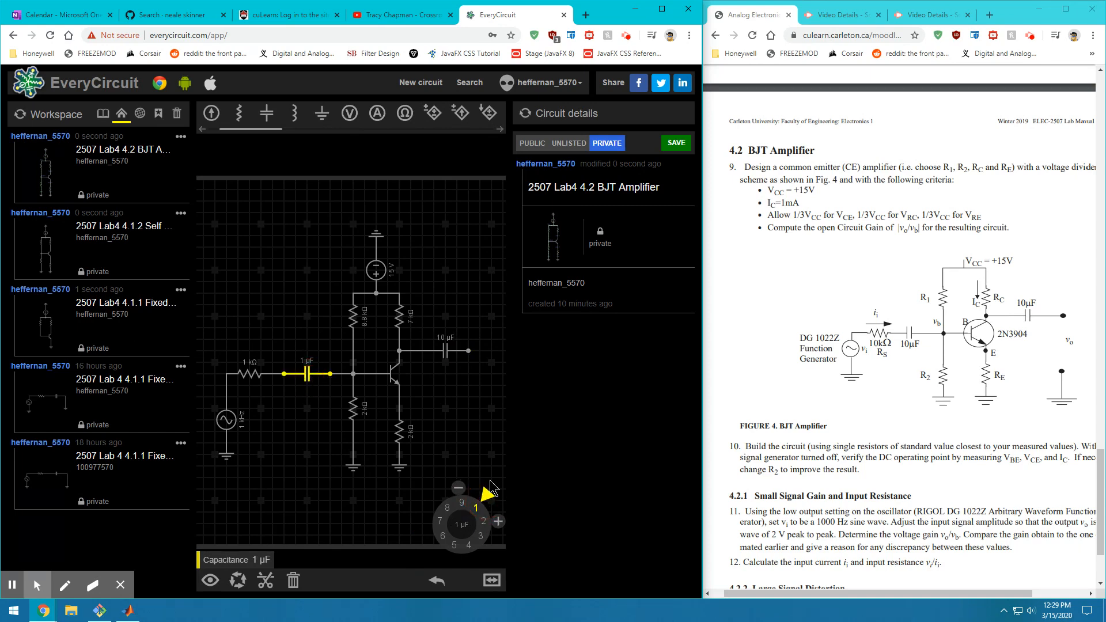
pyautogui.moveTo(489, 493)
pyautogui.mouseDown()
pyautogui.moveTo(488, 546)
pyautogui.moveTo(452, 502)
pyautogui.moveTo(439, 509)
pyautogui.moveTo(479, 493)
pyautogui.mouseUp()
pyautogui.click(461, 455)
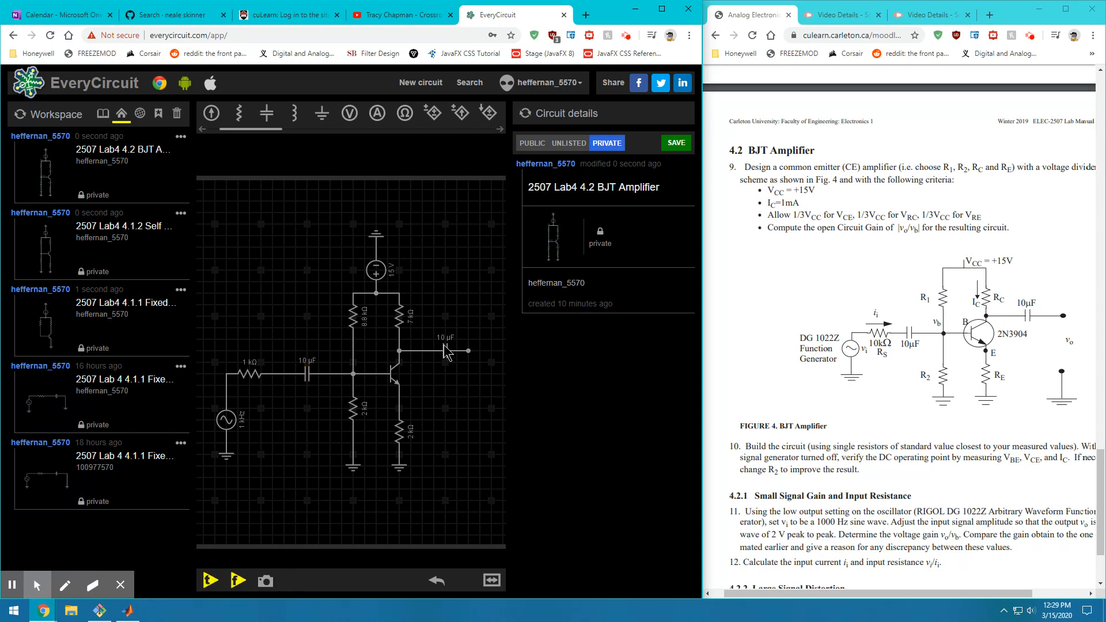
# Try rewiring the output capacitor at the collector, then undo back to the original wiring
pyautogui.click(448, 352)
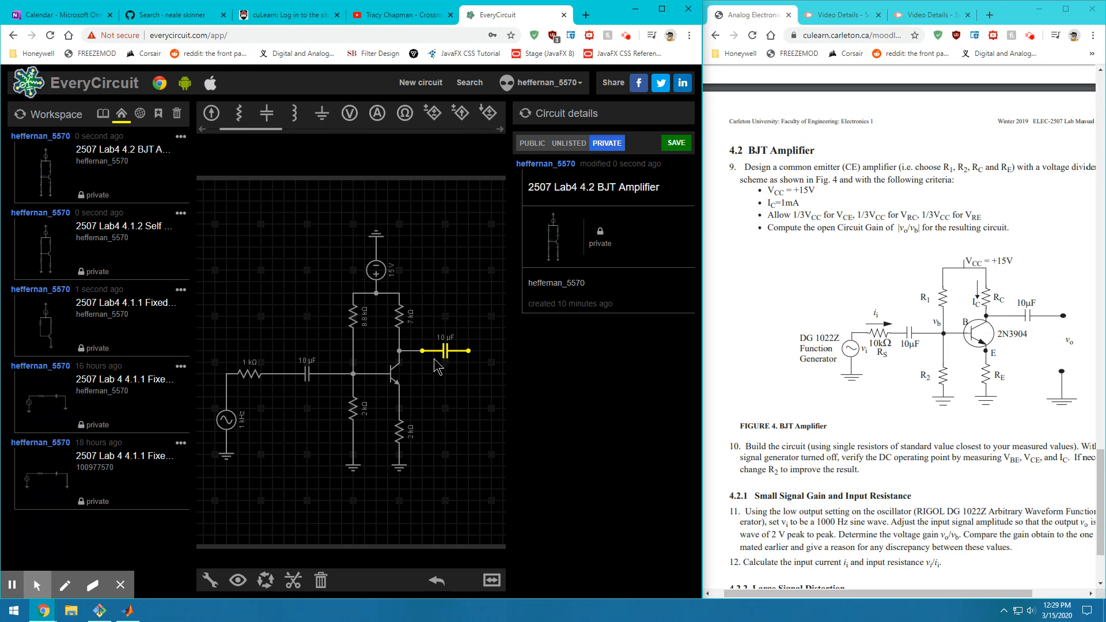
pyautogui.moveTo(421, 351); pyautogui.dragTo(423, 354)
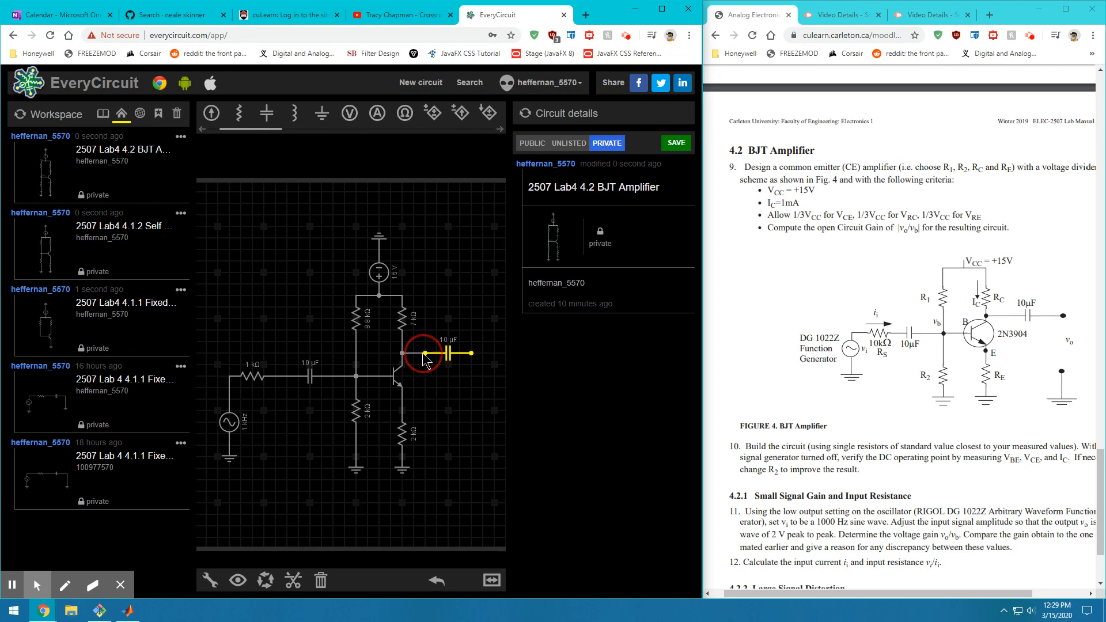
pyautogui.click(344, 378)
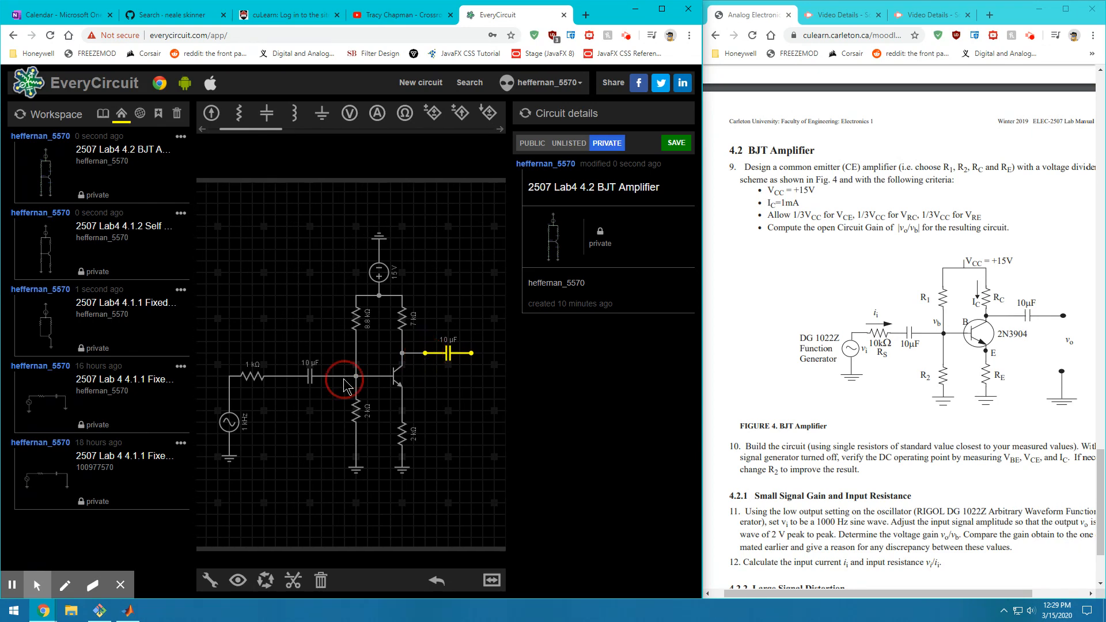
pyautogui.click(469, 354)
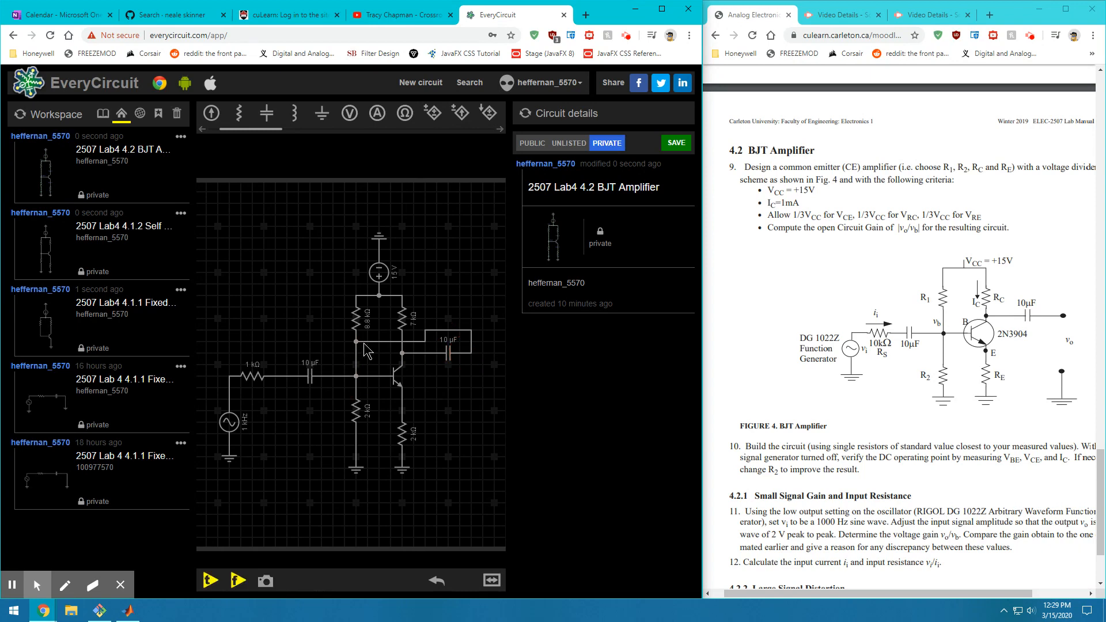
pyautogui.click(408, 341)
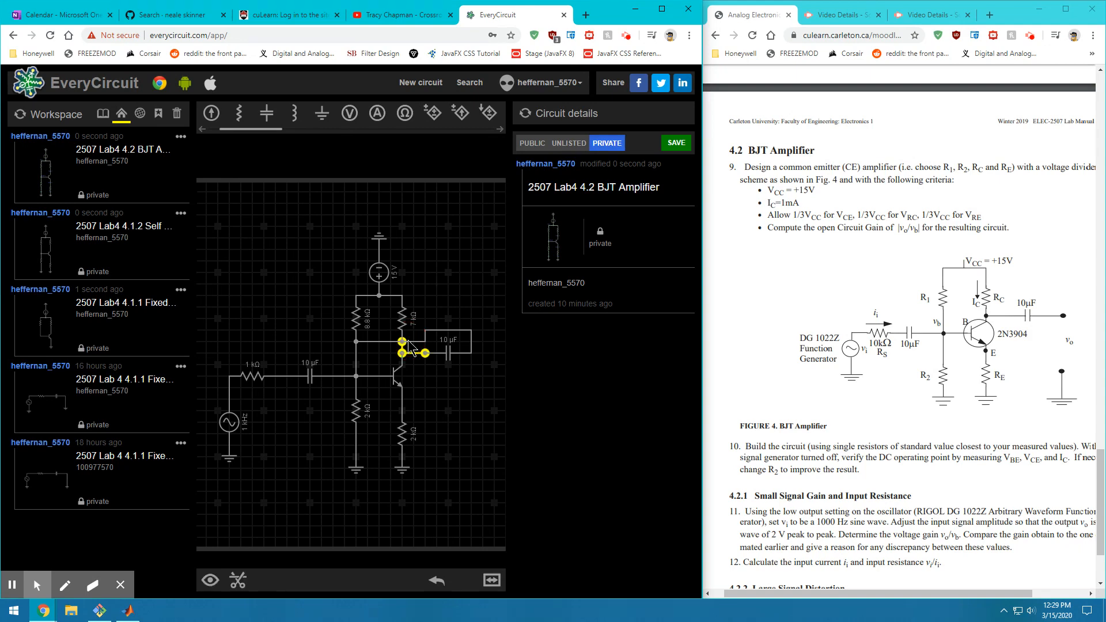
pyautogui.click(421, 339)
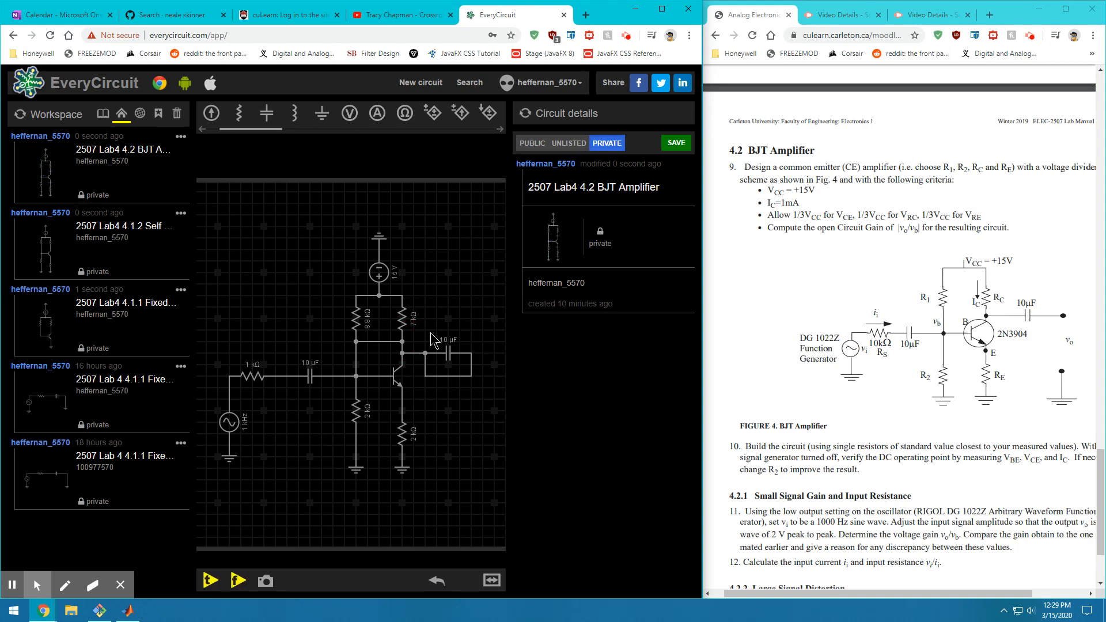
pyautogui.hotkey('ctrl', 'z')
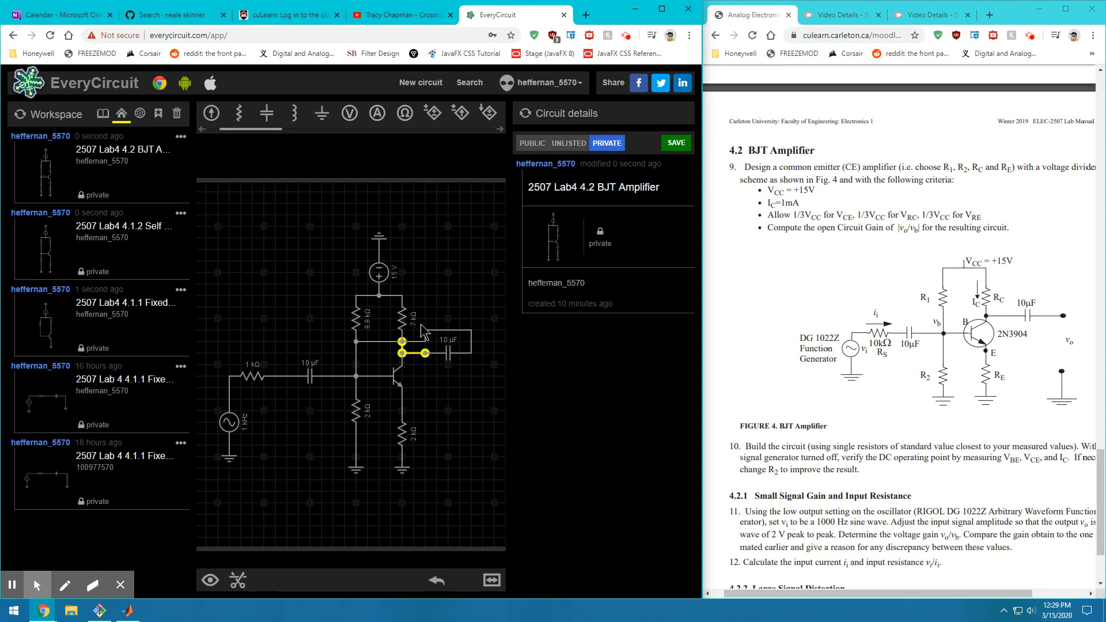
pyautogui.hotkey('ctrl', 'z')
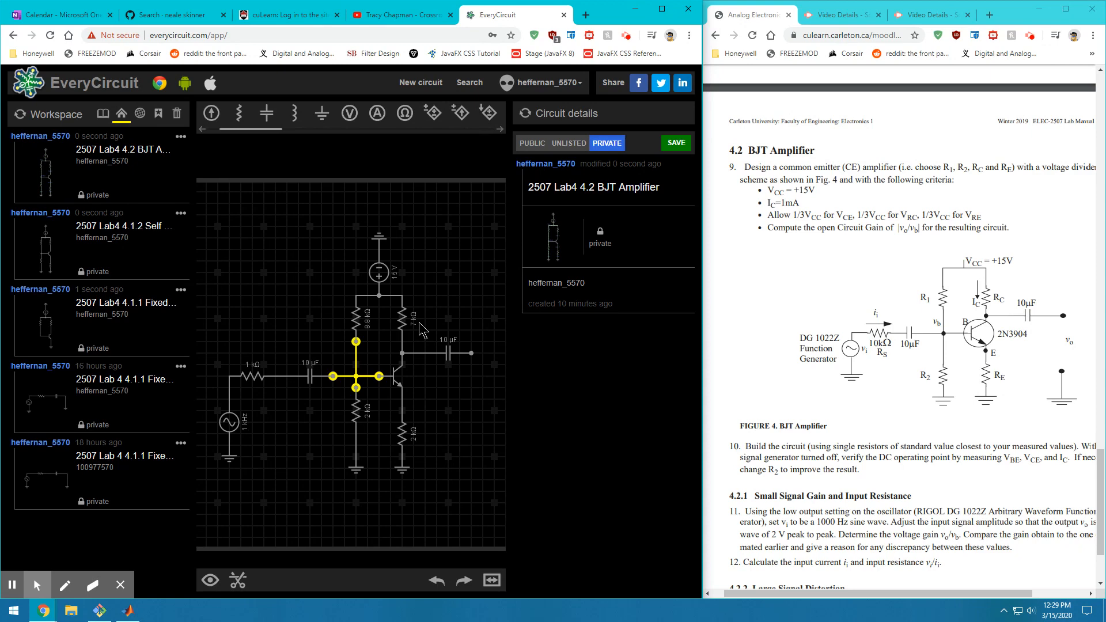
pyautogui.click(314, 321)
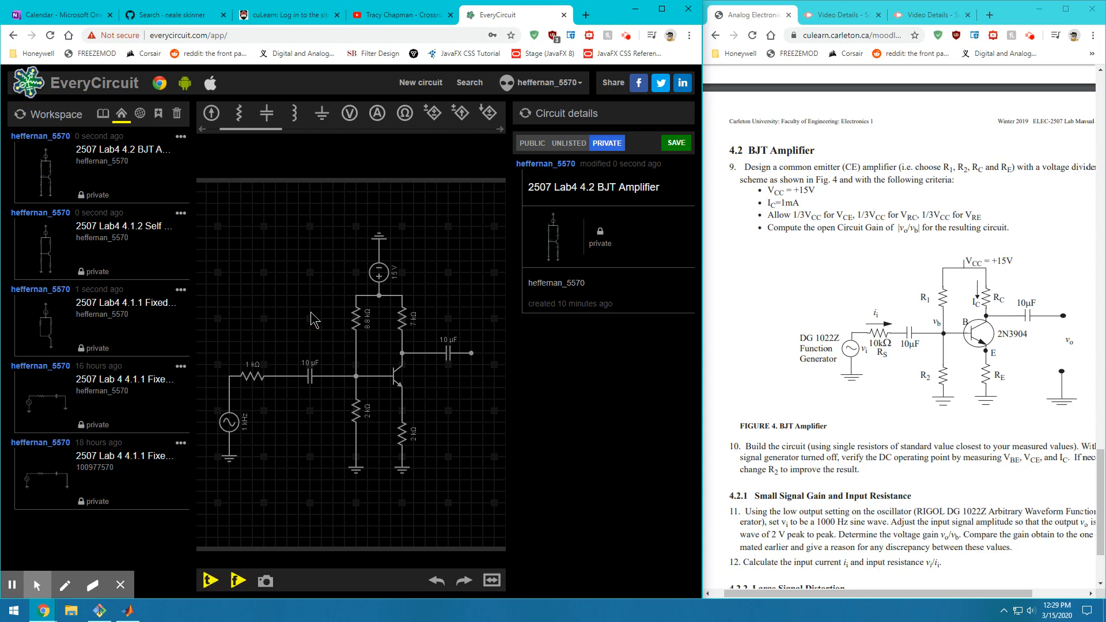
pyautogui.click(257, 378)
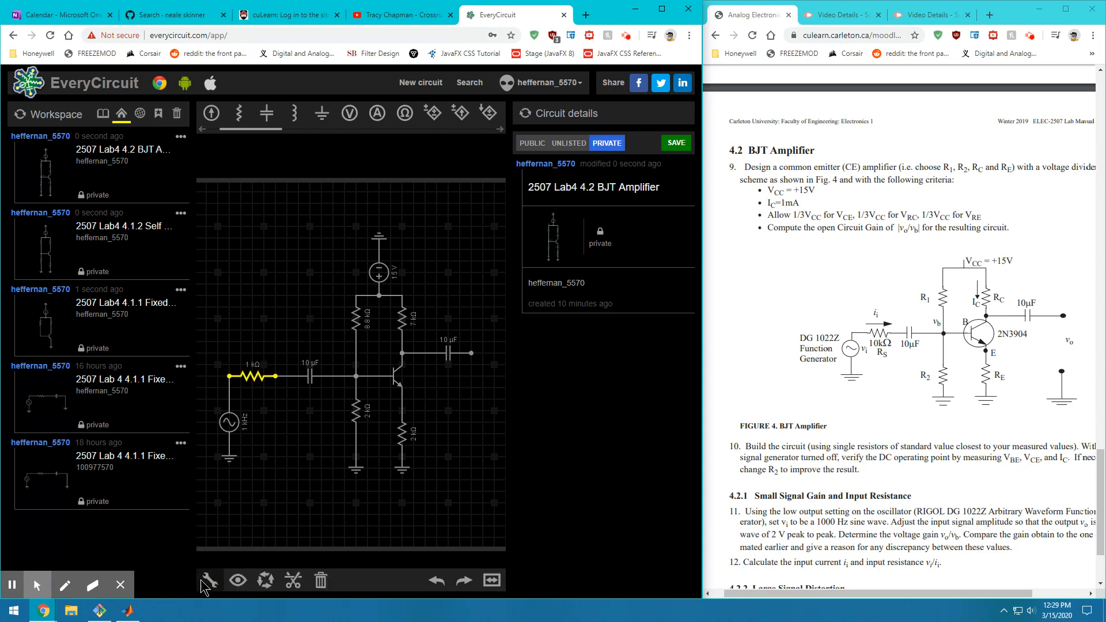
# Turn the series resistor from 1 kΩ to 10 kΩ and the sine amplitude from 1 V to 2 V
pyautogui.moveTo(492, 499)
pyautogui.mouseDown()
pyautogui.moveTo(489, 550)
pyautogui.moveTo(438, 556)
pyautogui.moveTo(411, 533)
pyautogui.moveTo(455, 481)
pyautogui.moveTo(489, 506)
pyautogui.mouseUp()
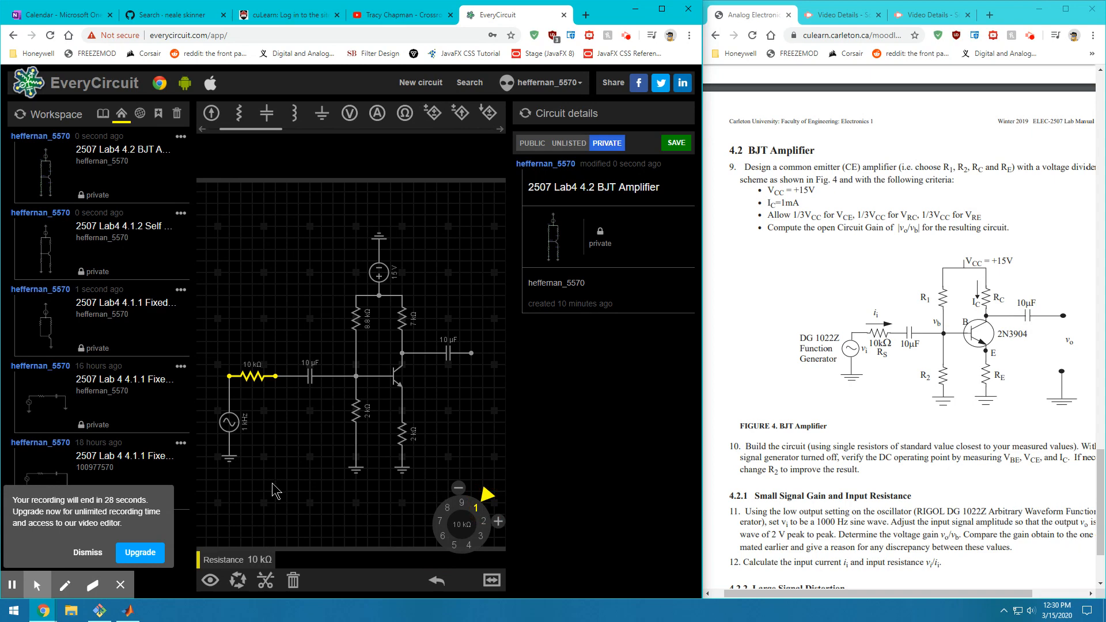
pyautogui.click(233, 422)
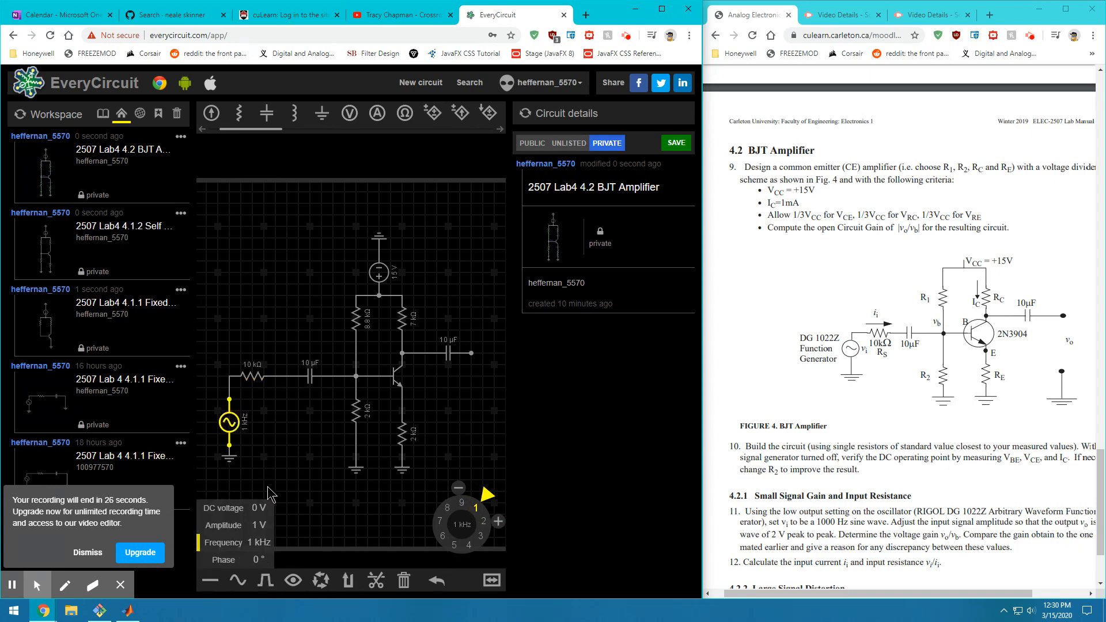
pyautogui.click(327, 489)
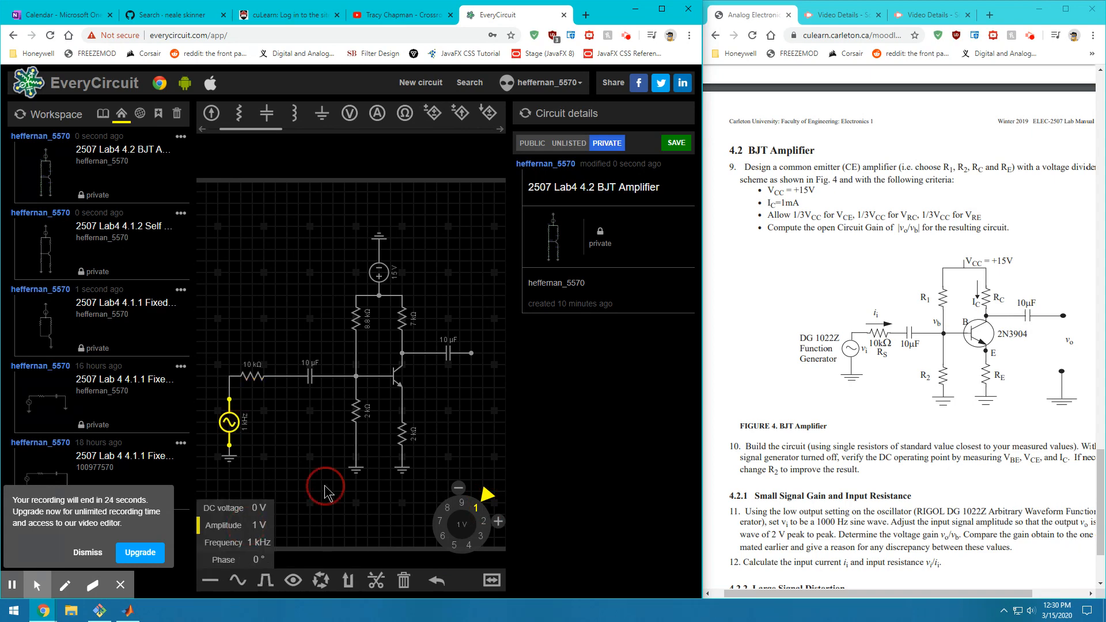
pyautogui.click(229, 429)
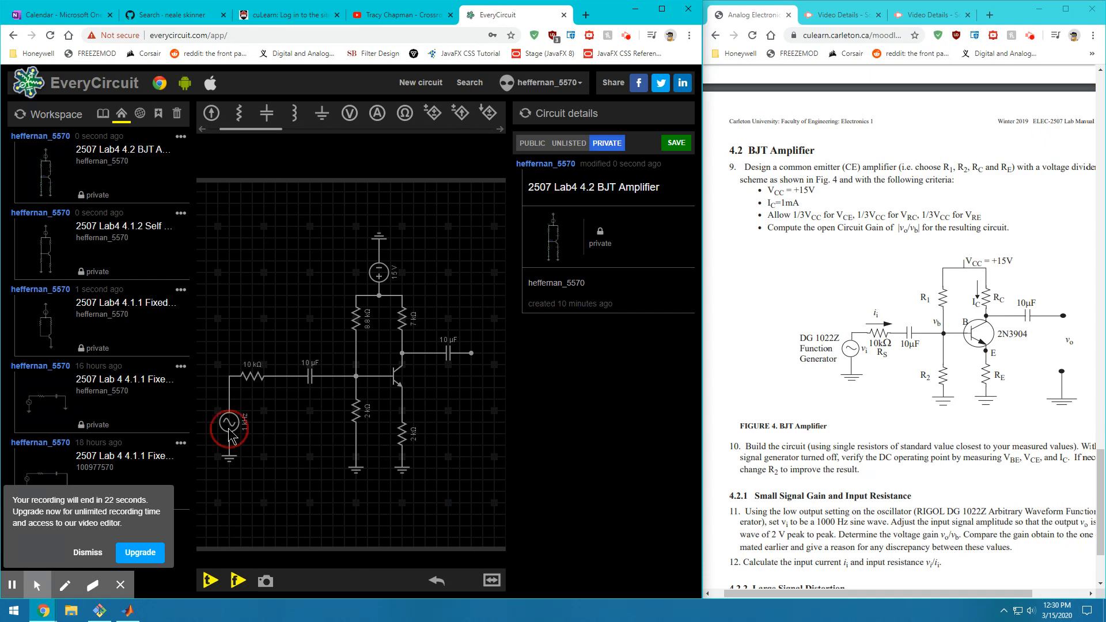
pyautogui.moveTo(488, 493); pyautogui.dragTo(494, 522)
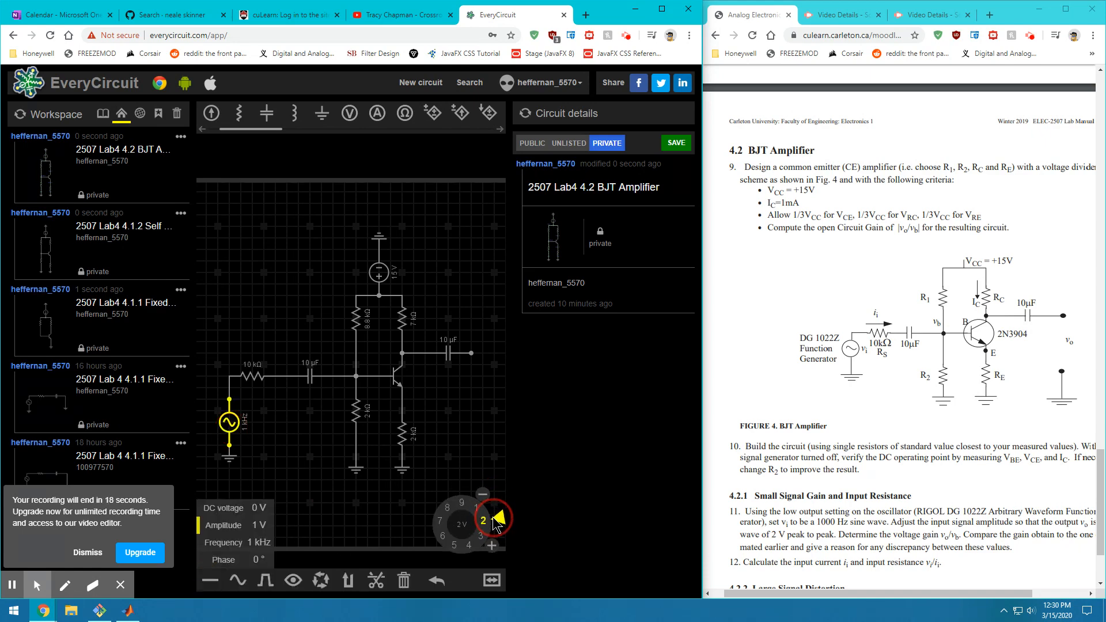
pyautogui.click(332, 494)
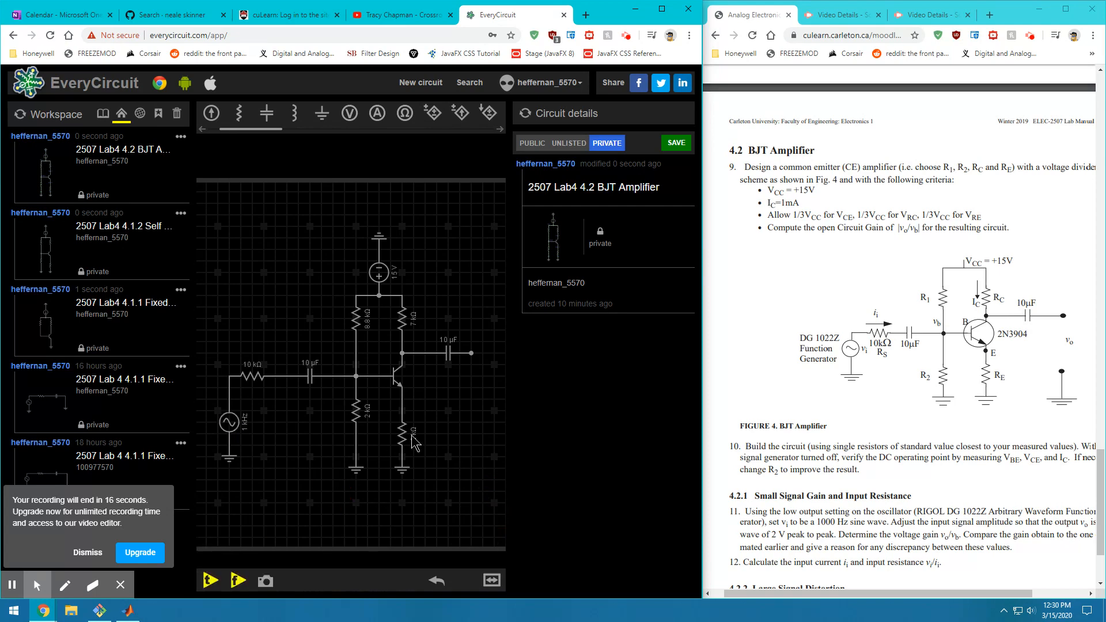
# Start the transient simulation of the BJT amplifier
pyautogui.click(211, 583)
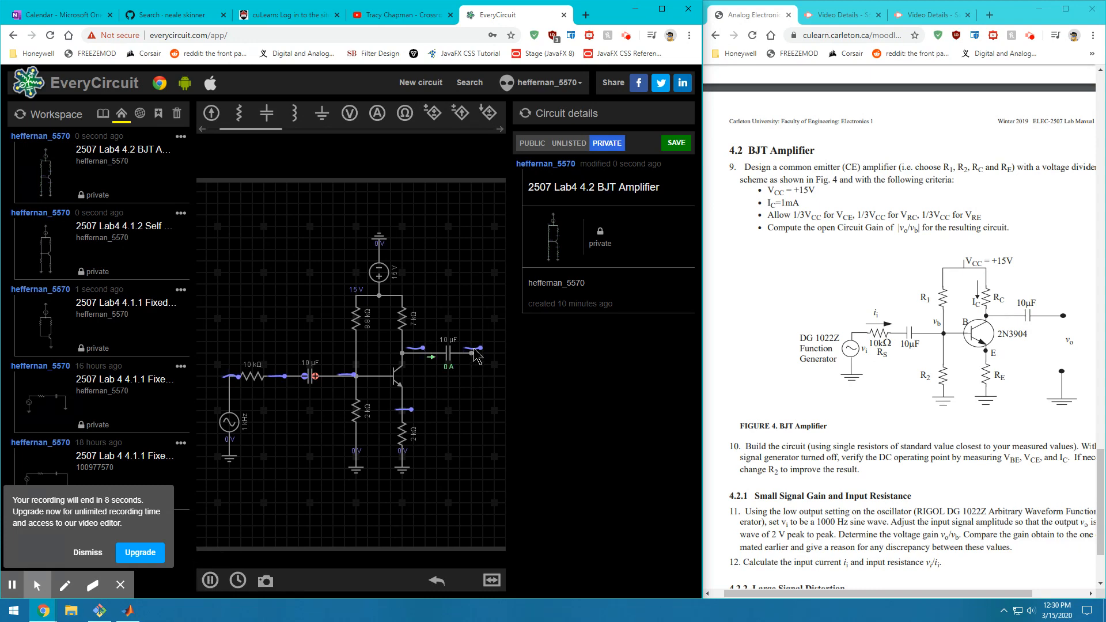
pyautogui.click(72, 557)
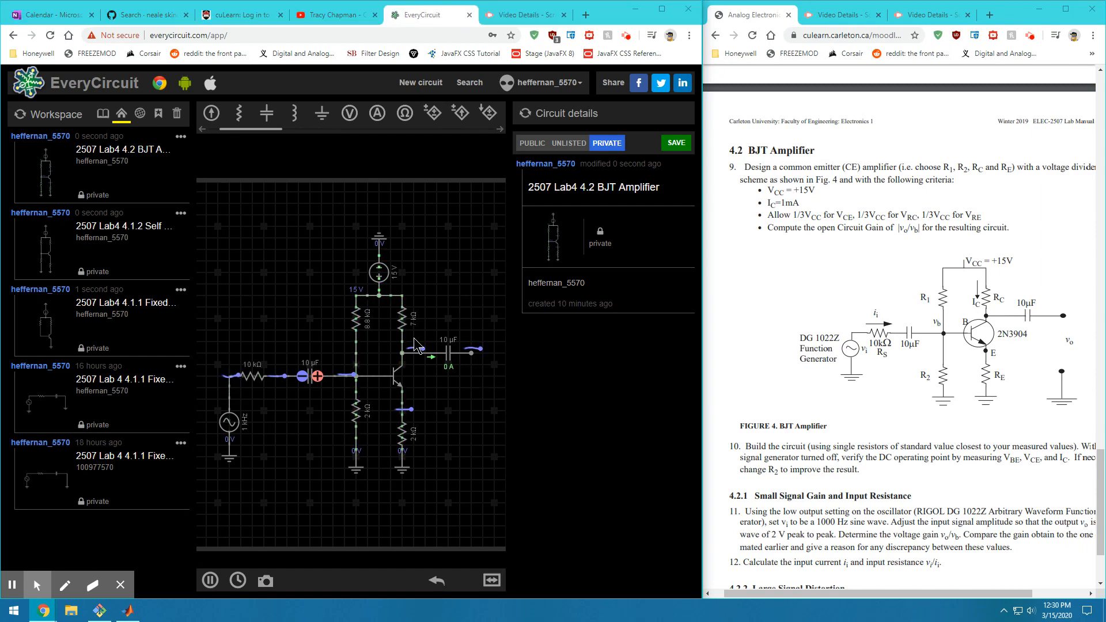
# Show waveforms for the output node after the capacitor and the input wire beside the source
pyautogui.click(469, 353)
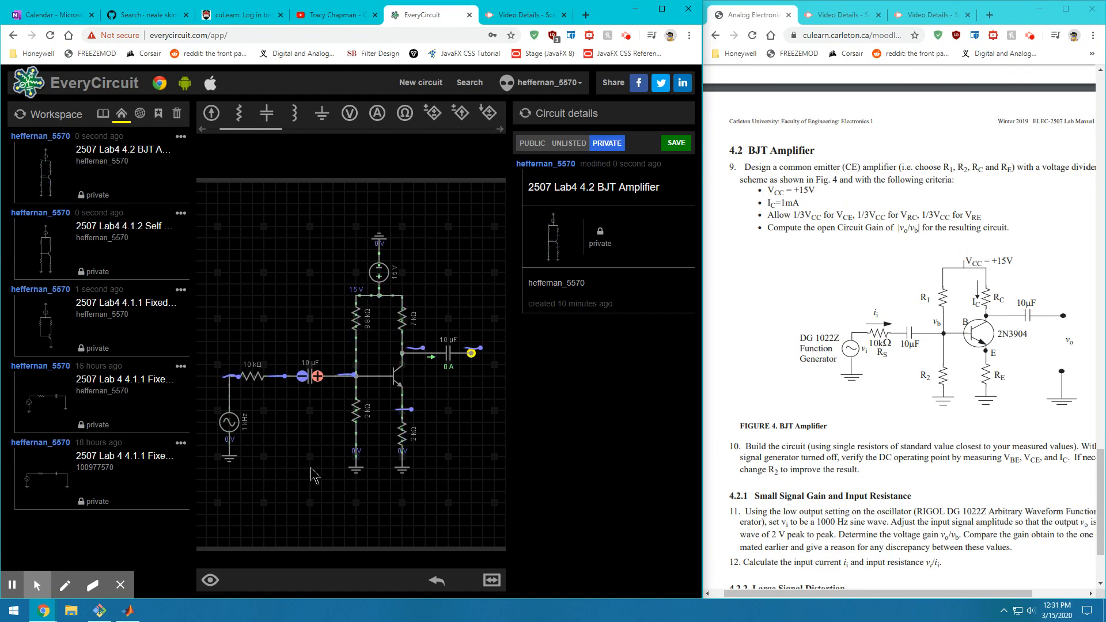
pyautogui.click(209, 580)
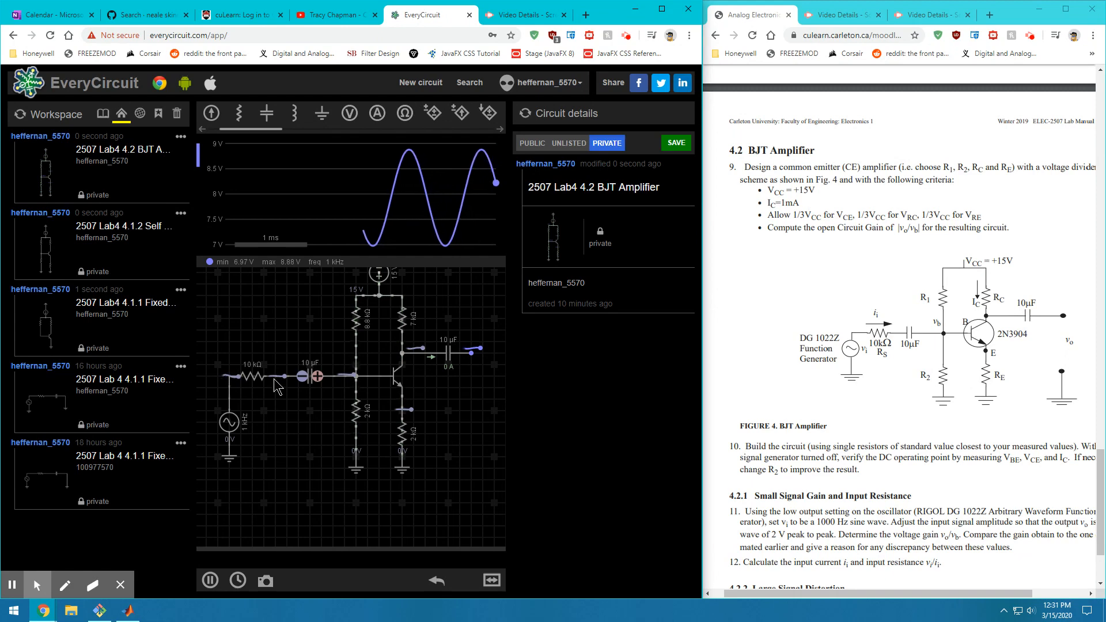
pyautogui.click(230, 380)
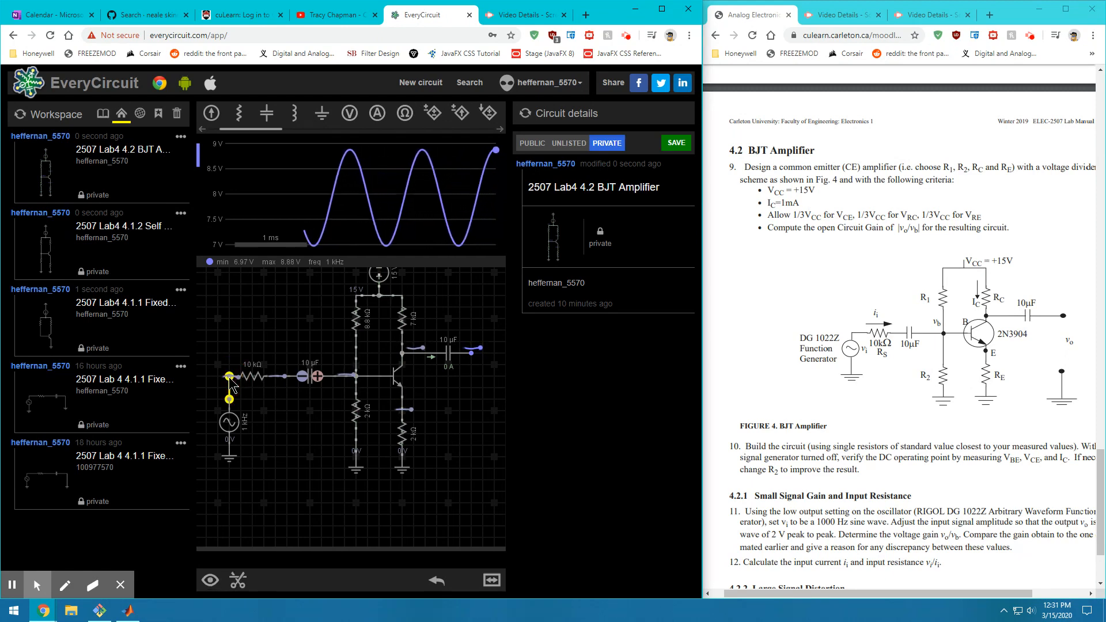
pyautogui.click(210, 580)
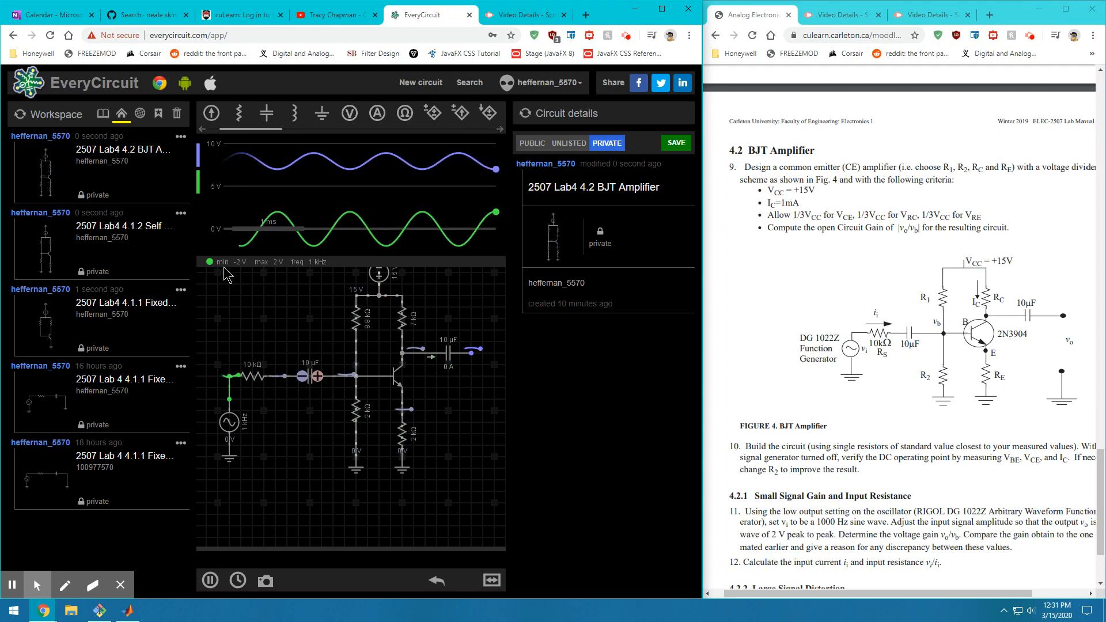
# Show the output trace's min/max readout, swinging between 6.99 V and 8.89 V
pyautogui.click(471, 355)
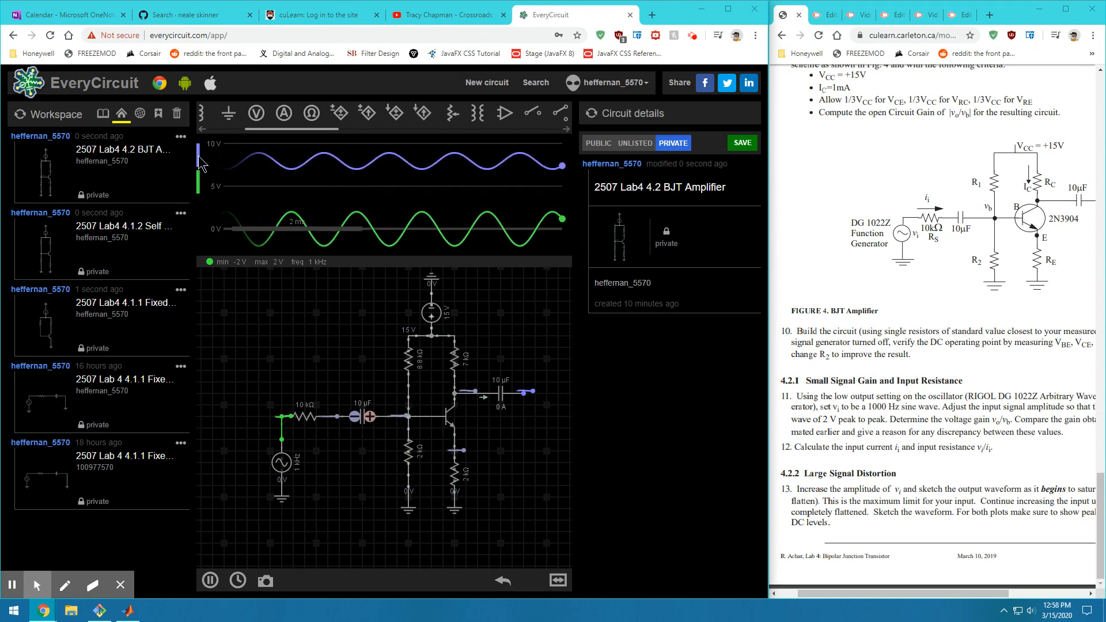
pyautogui.click(513, 393)
pyautogui.click(528, 393)
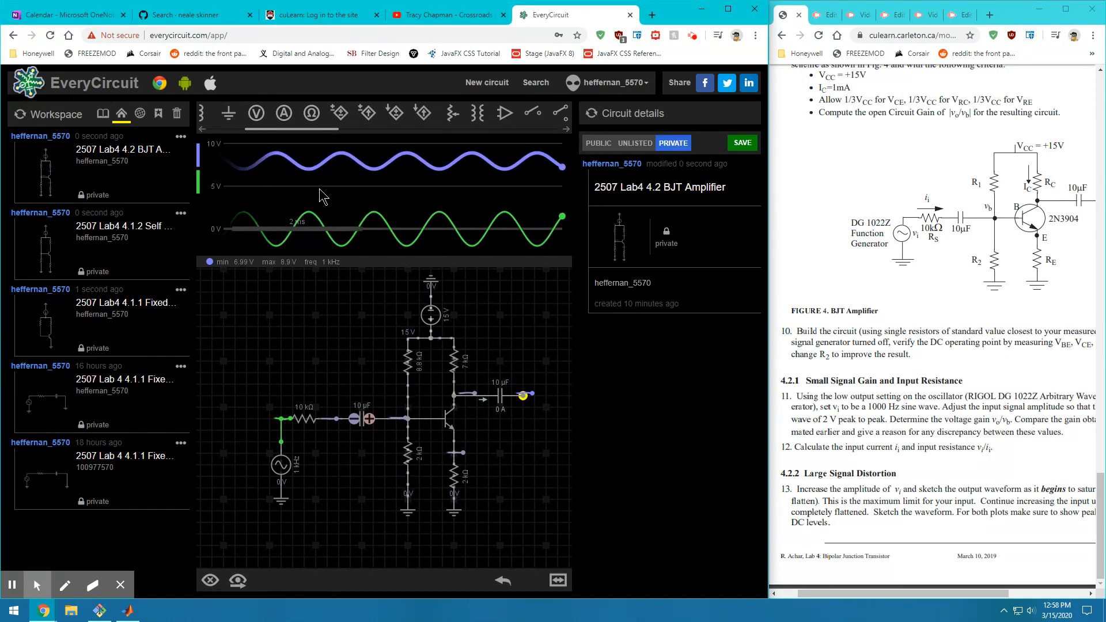
pyautogui.click(299, 169)
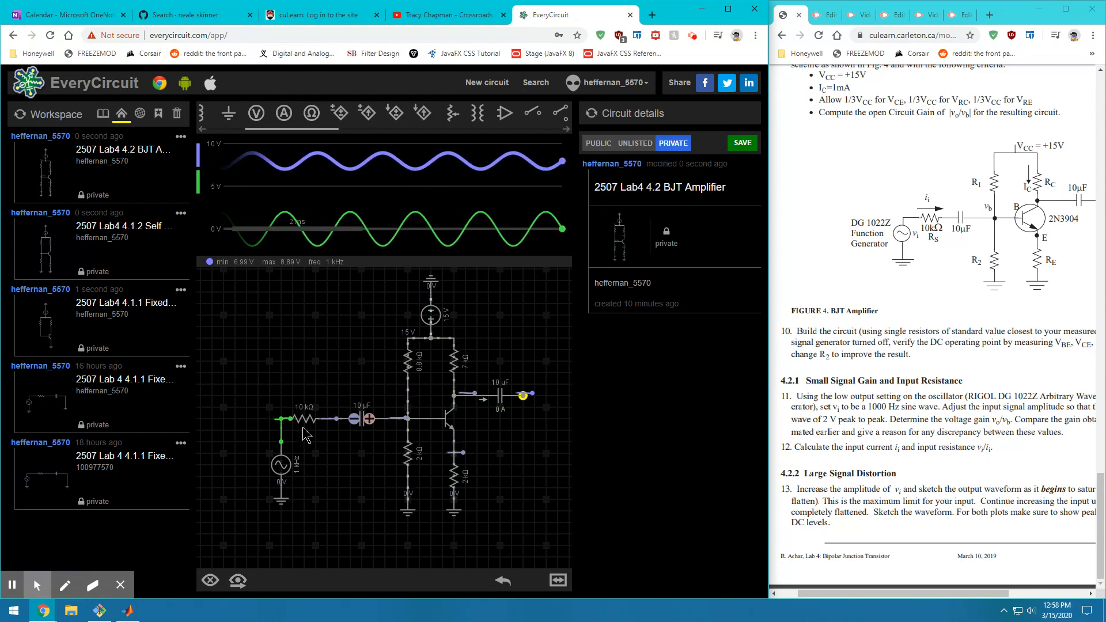
# Highlight item 12's input current and resistance task in the lab manual
pyautogui.moveTo(991, 448); pyautogui.dragTo(796, 449)
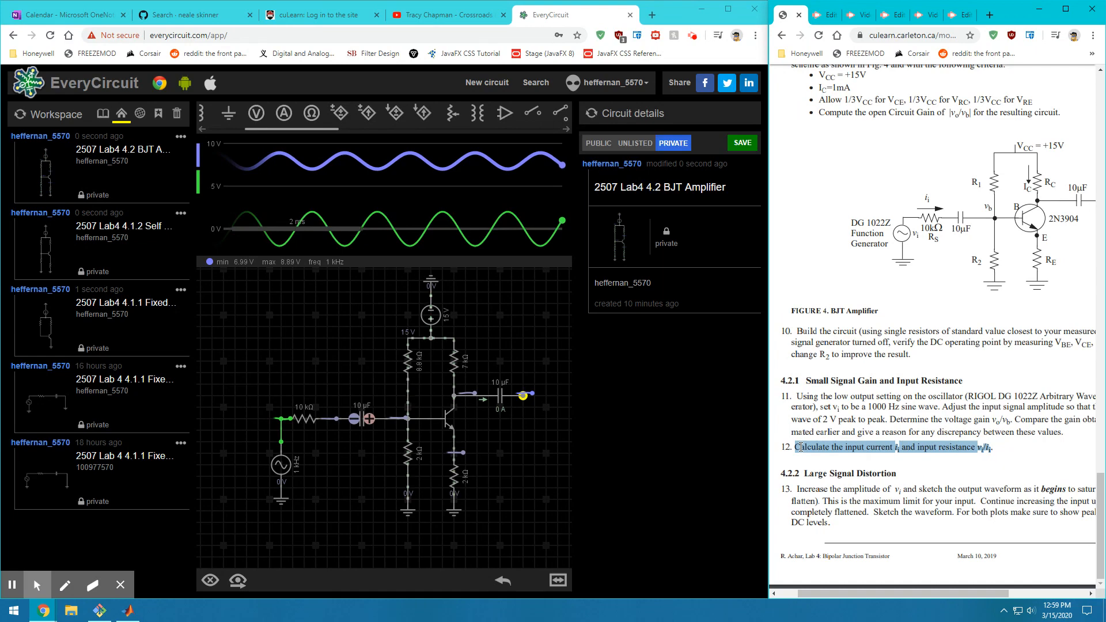
pyautogui.click(889, 447)
pyautogui.moveTo(894, 448); pyautogui.dragTo(991, 448)
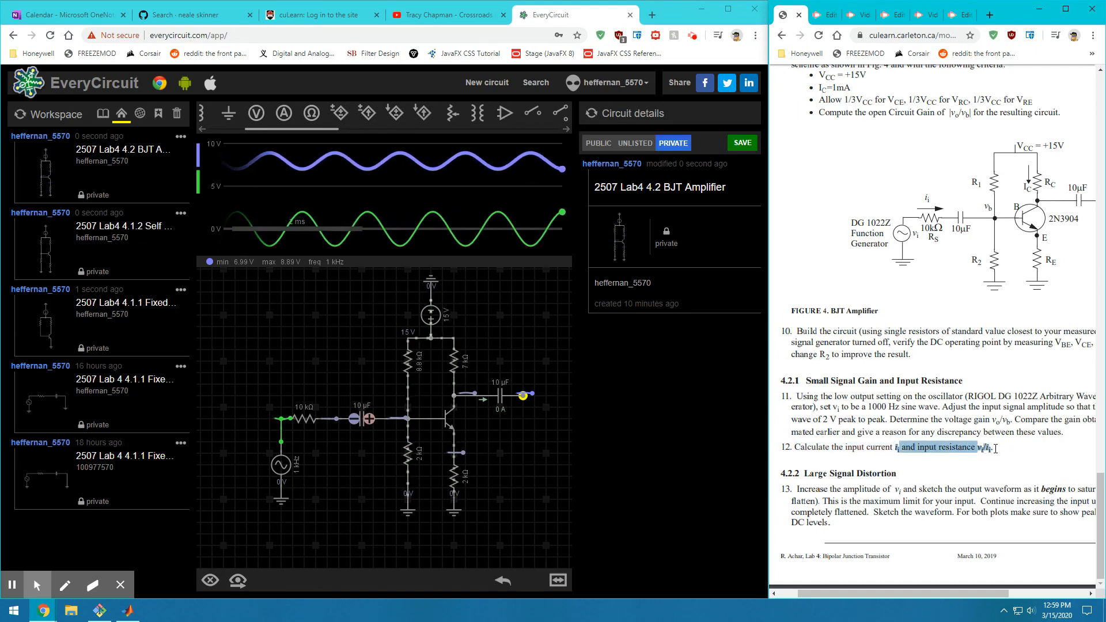
pyautogui.click(907, 423)
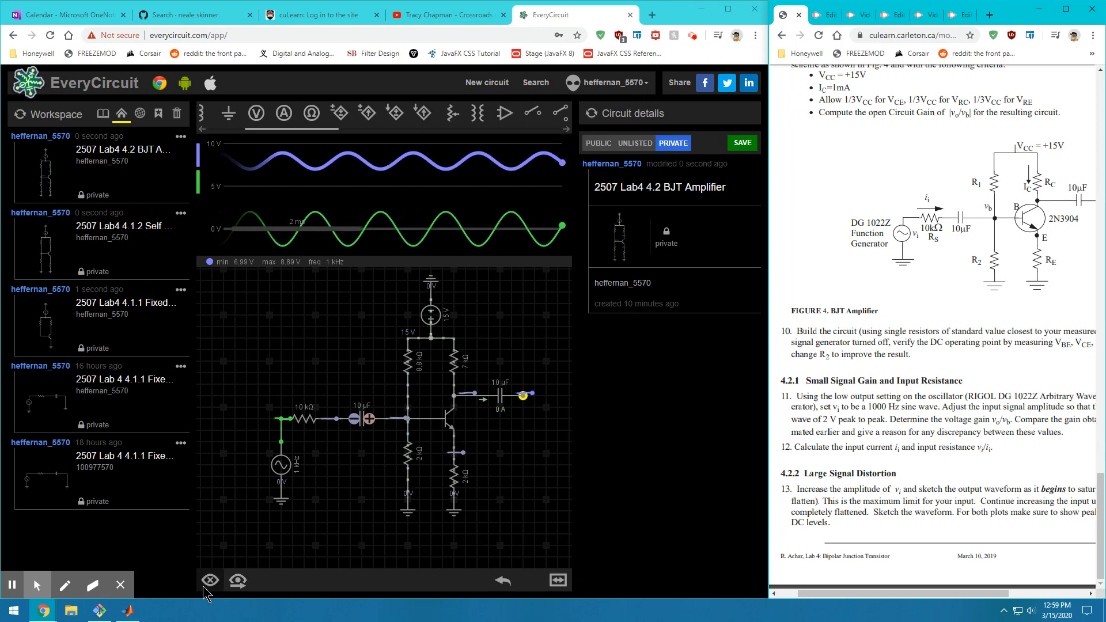
pyautogui.click(215, 471)
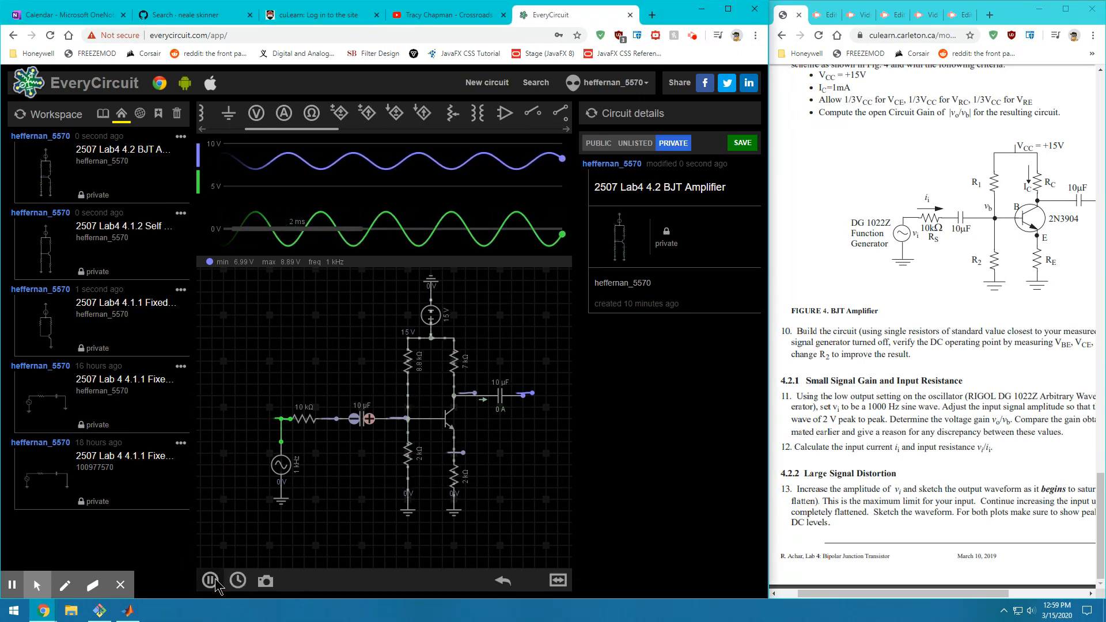
# Stop the simulation, delete the resistor–capacitor wire and move the 10 kΩ resistor left
pyautogui.click(210, 581)
pyautogui.click(217, 580)
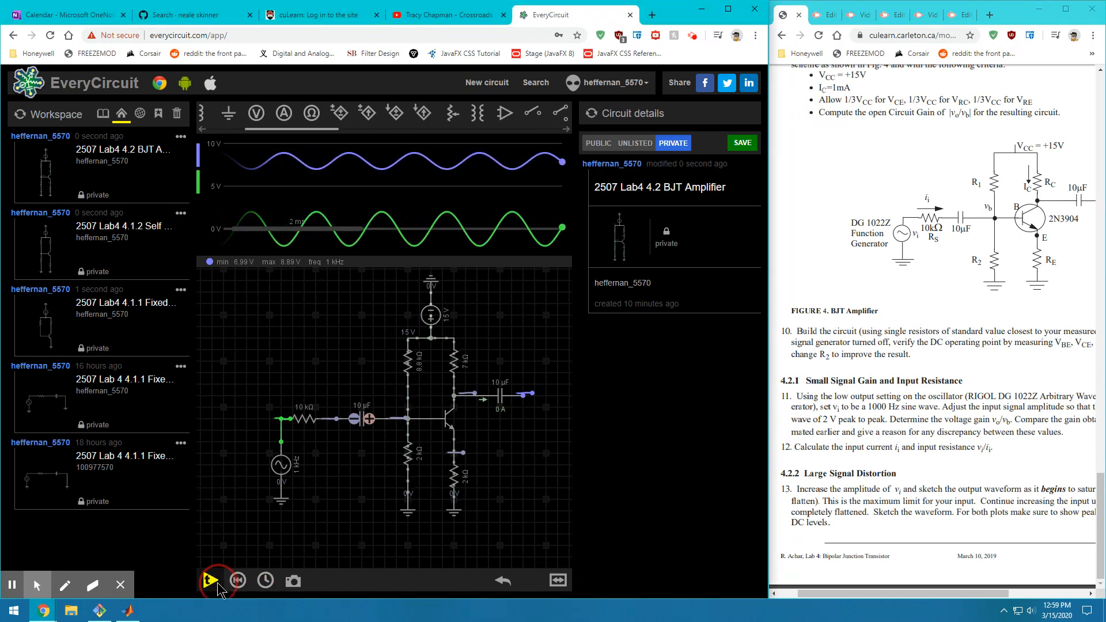
pyautogui.click(216, 582)
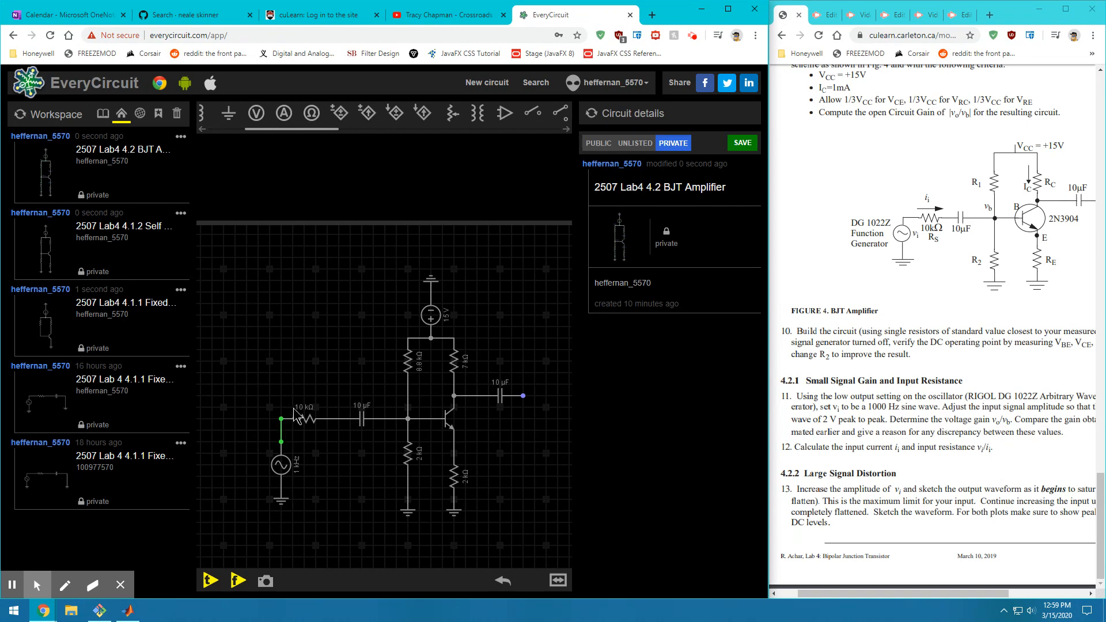
pyautogui.click(334, 423)
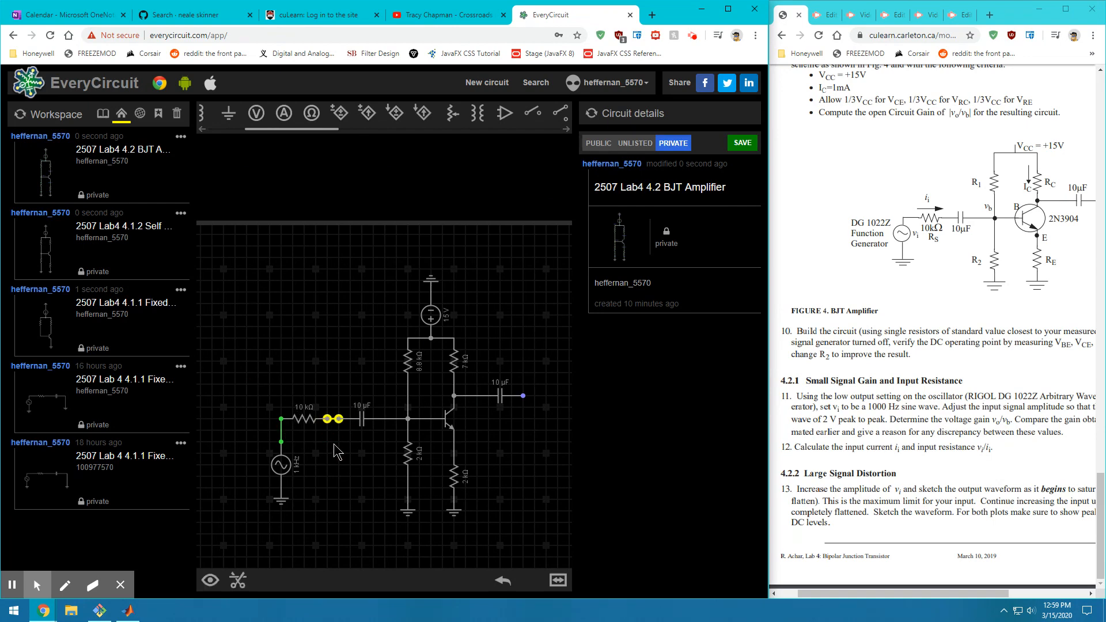
pyautogui.press('Delete')
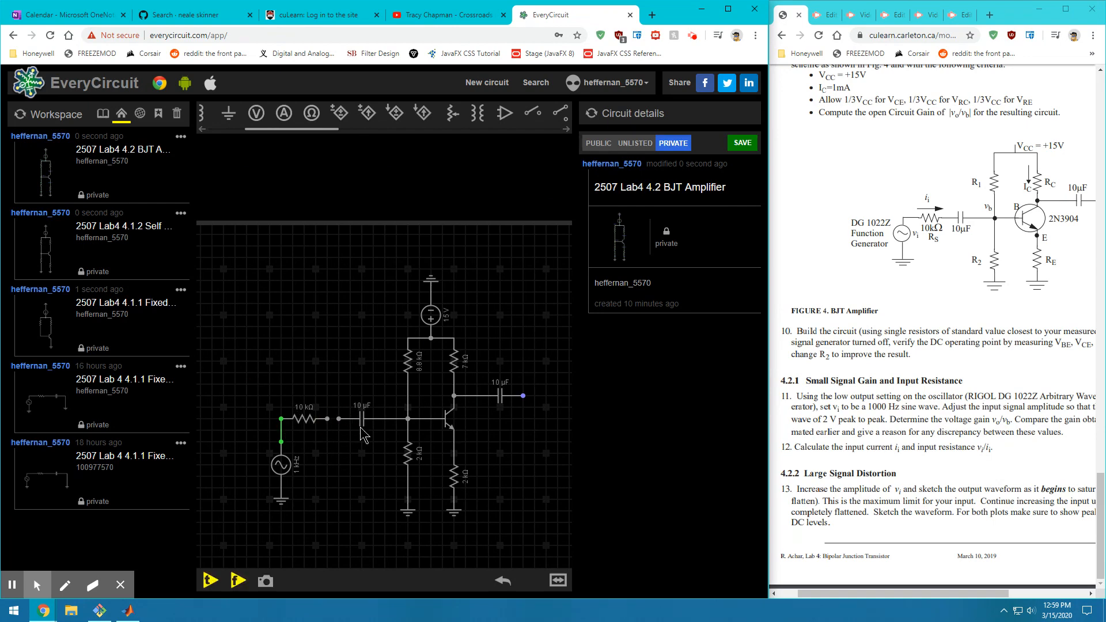
pyautogui.moveTo(303, 432); pyautogui.dragTo(229, 427)
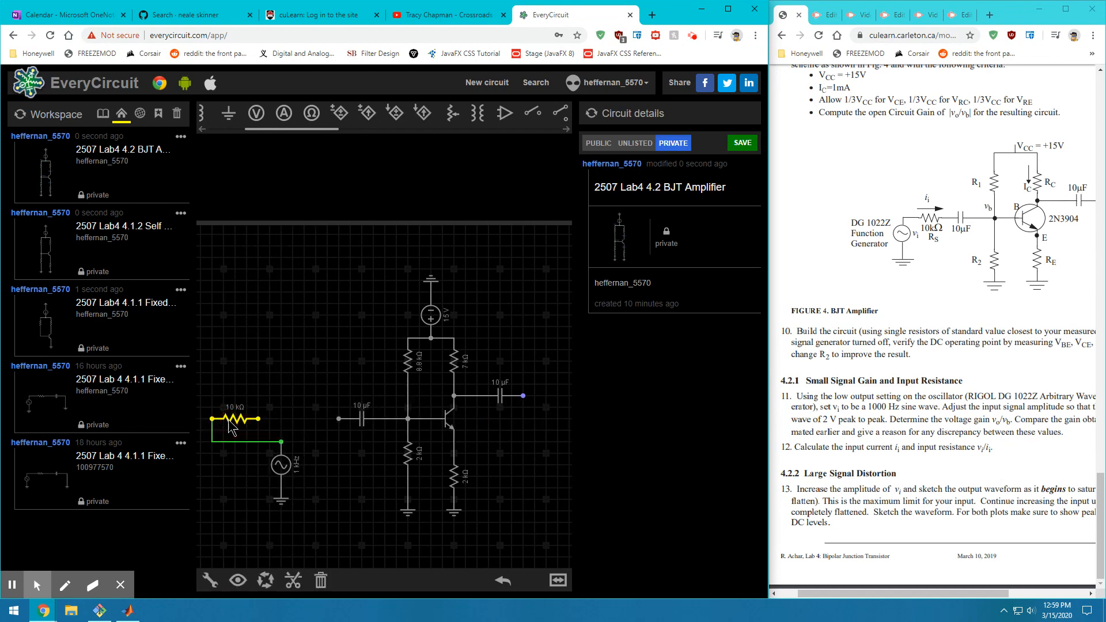
# Wire an ammeter in series between the 10 kΩ resistor and 10 µF capacitor and plot its current
pyautogui.moveTo(283, 114); pyautogui.dragTo(294, 423)
pyautogui.click(315, 418)
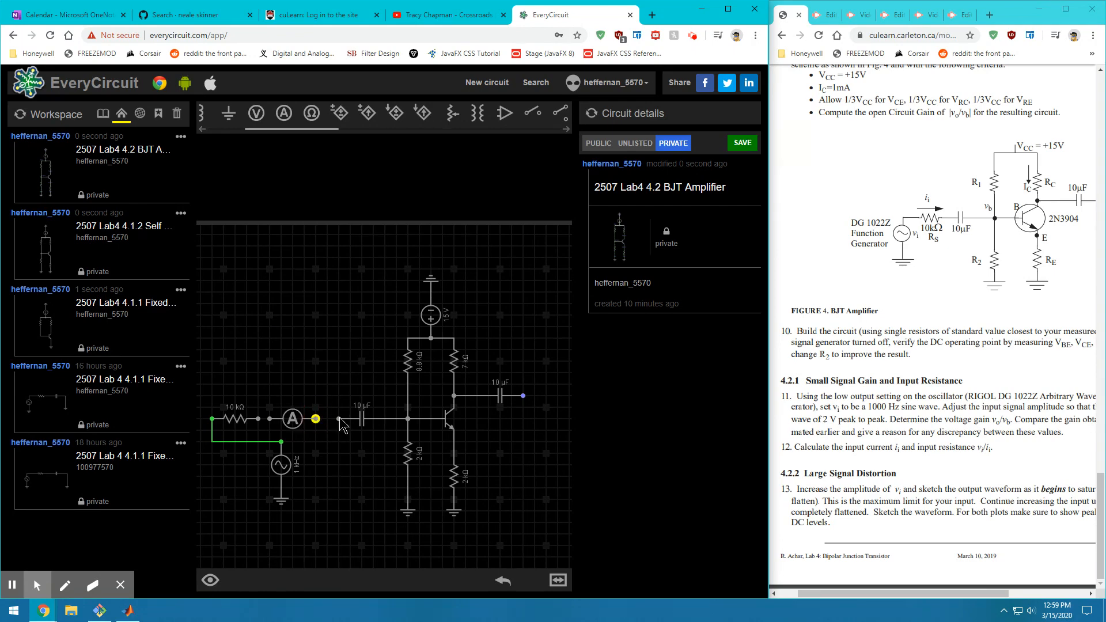
pyautogui.click(340, 418)
pyautogui.click(269, 419)
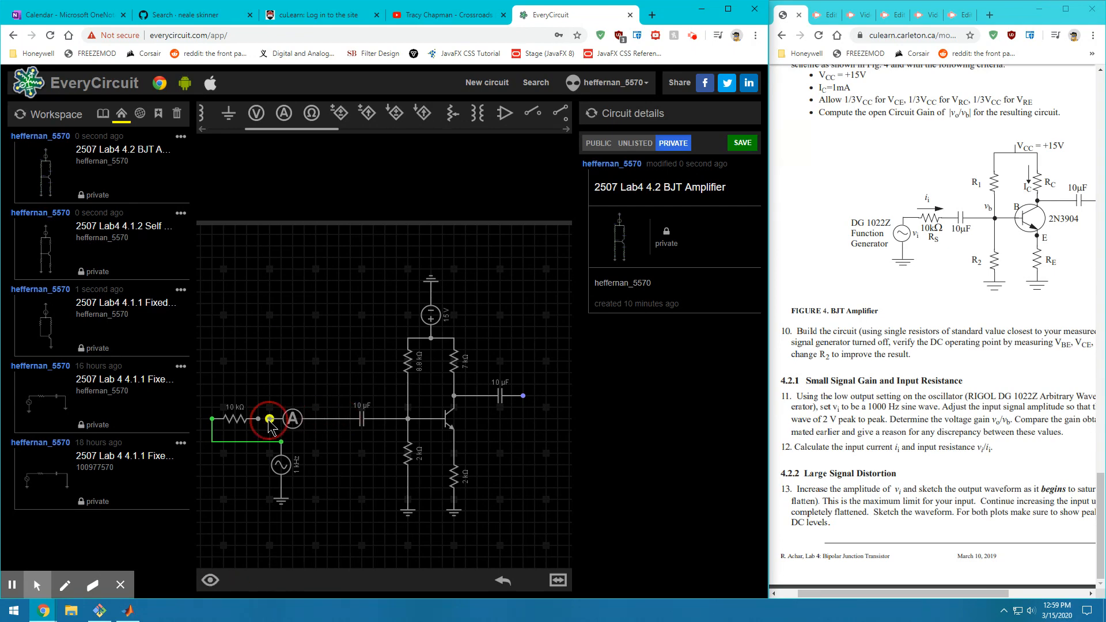
pyautogui.click(258, 420)
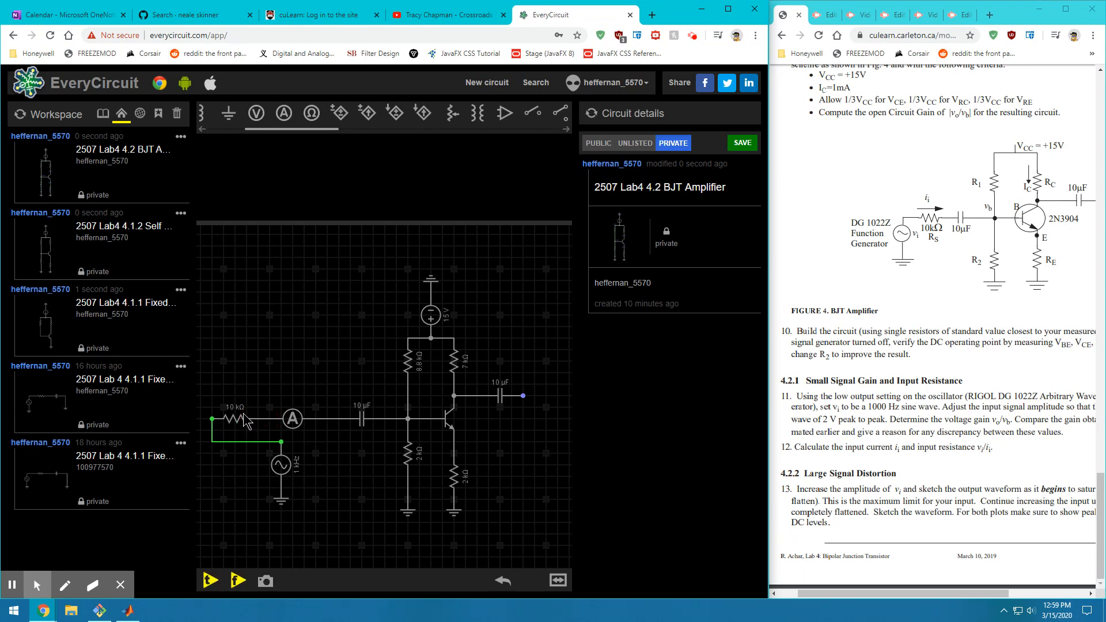
pyautogui.click(292, 420)
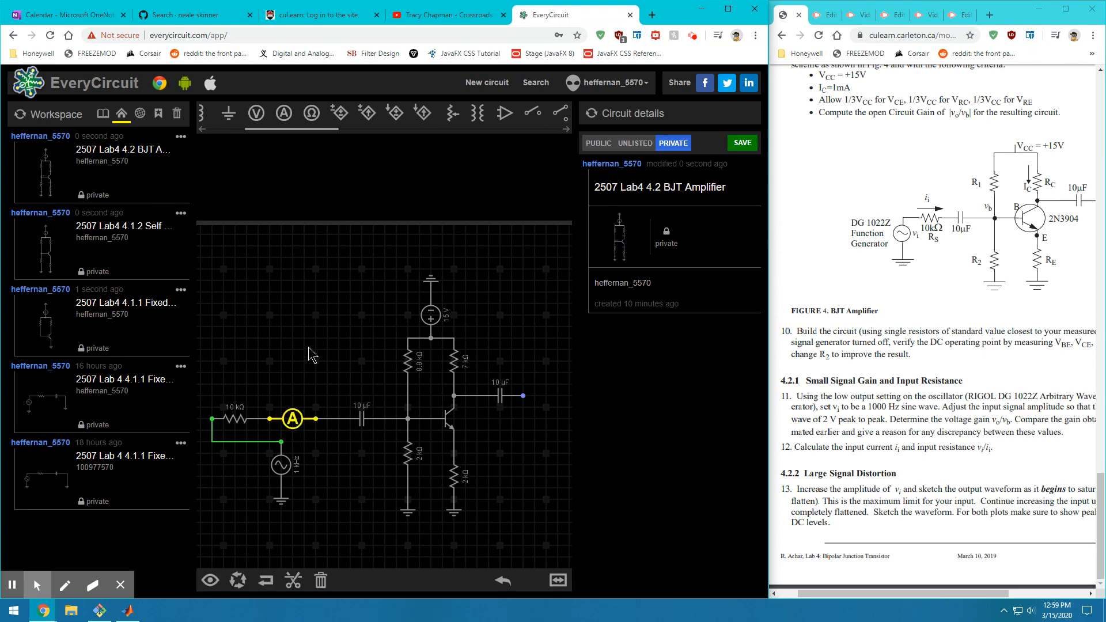
pyautogui.click(211, 581)
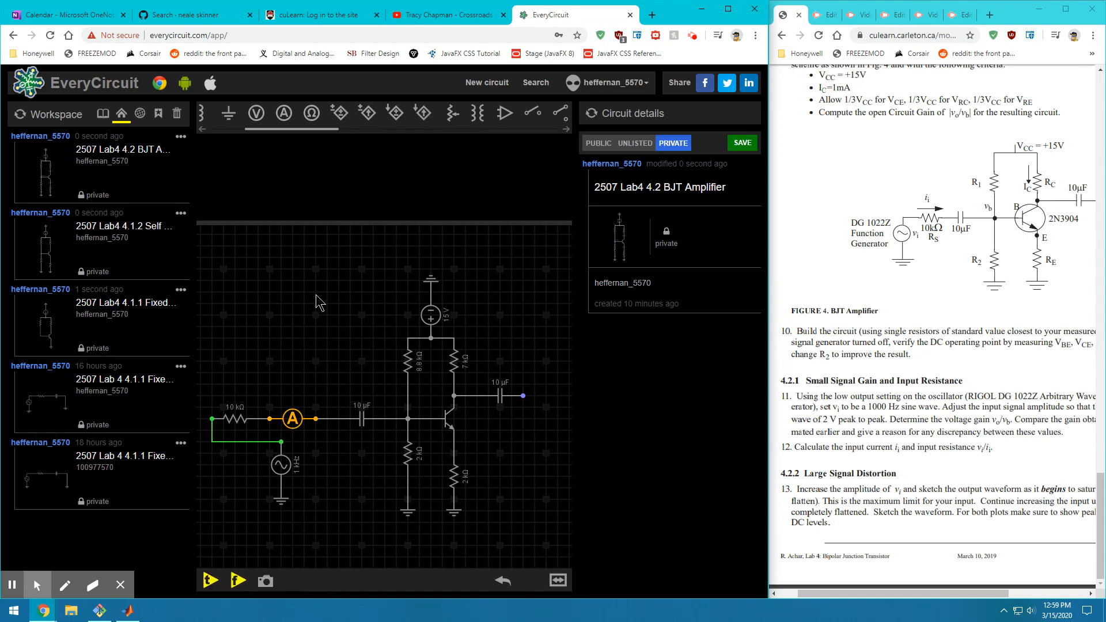
# Run the transient simulation to view the ammeter's input current waveform
pyautogui.click(210, 580)
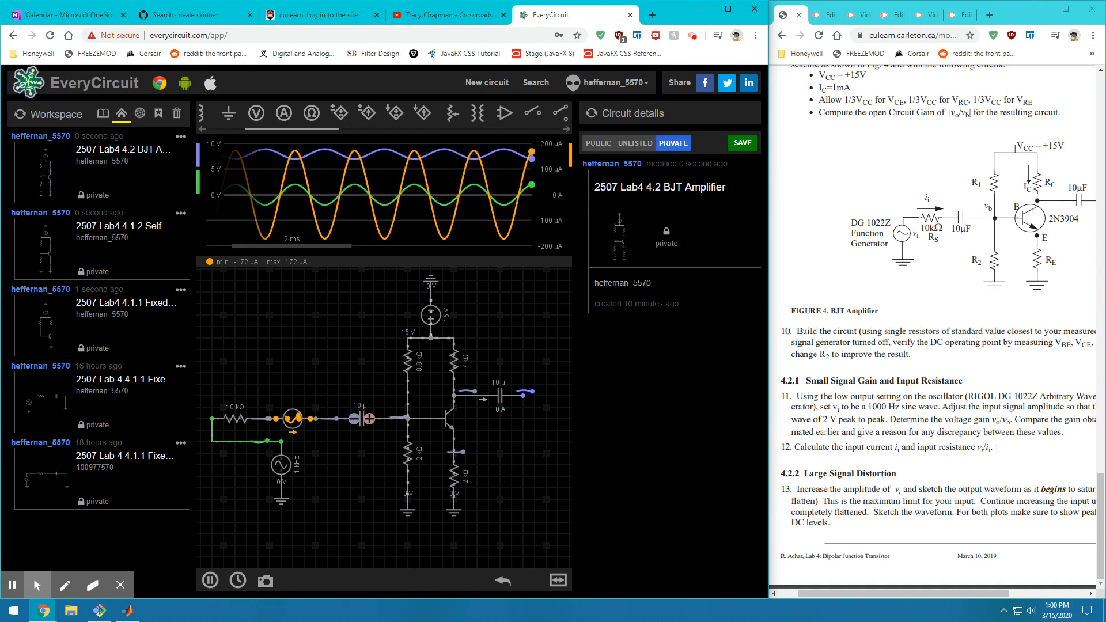
pyautogui.moveTo(987, 452); pyautogui.dragTo(979, 450)
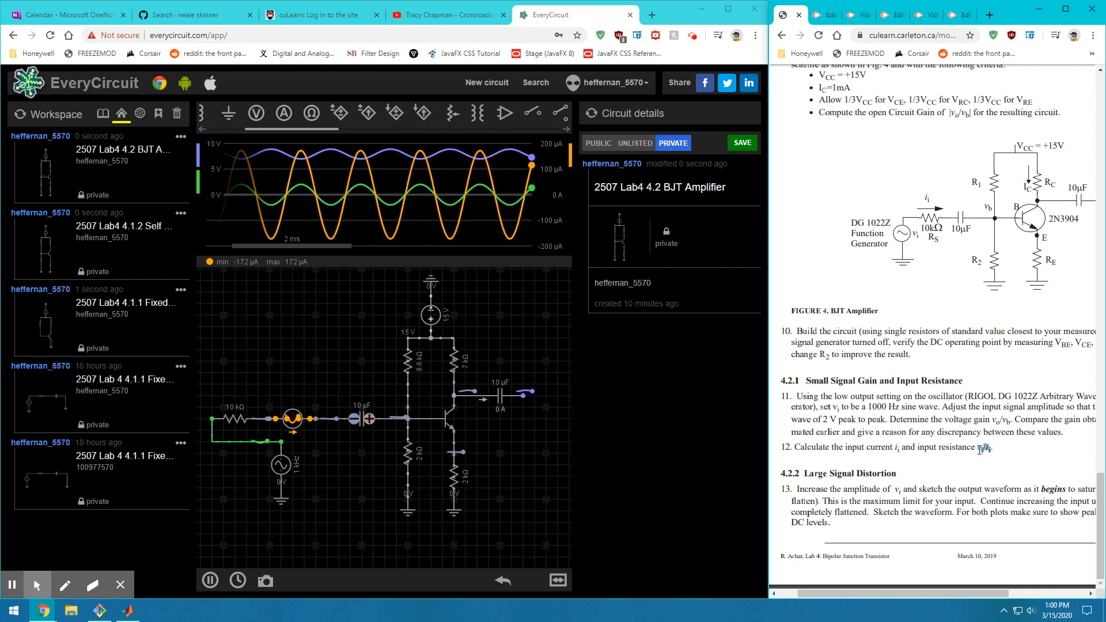
pyautogui.click(979, 450)
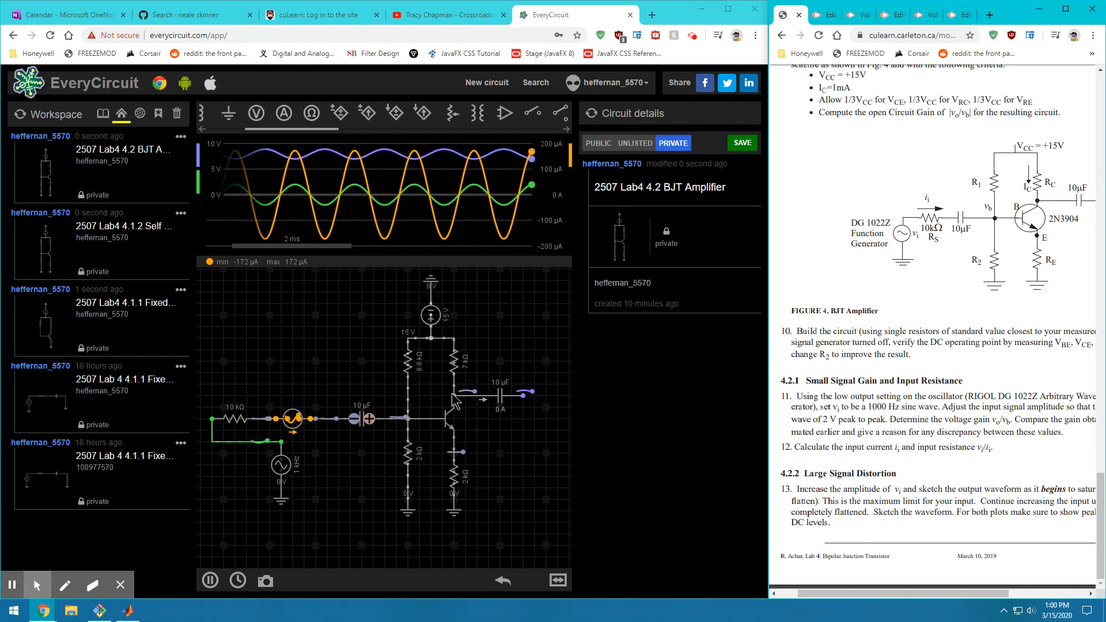
# Hide the ammeter current and input node voltage traces, leaving only the output voltage plotted
pyautogui.click(285, 469)
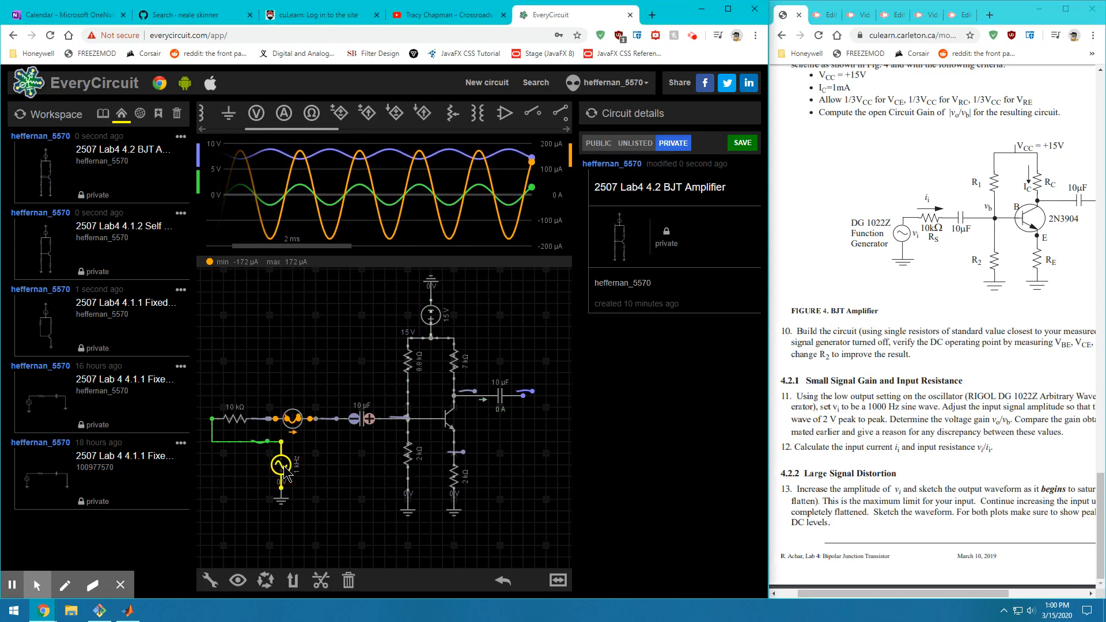
pyautogui.click(291, 419)
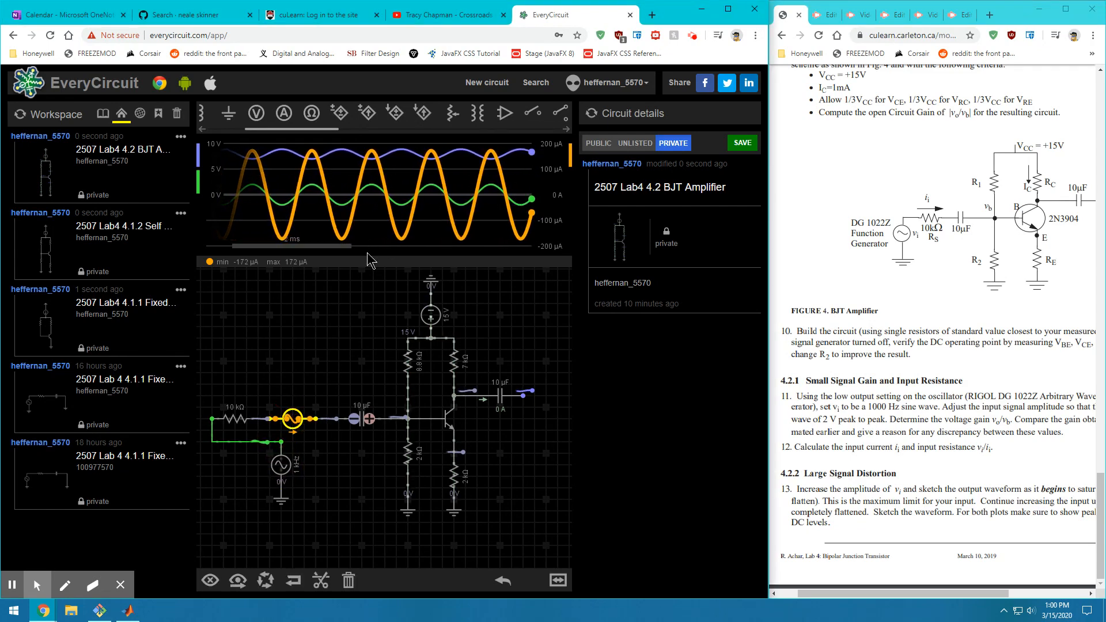
pyautogui.click(210, 580)
pyautogui.click(355, 444)
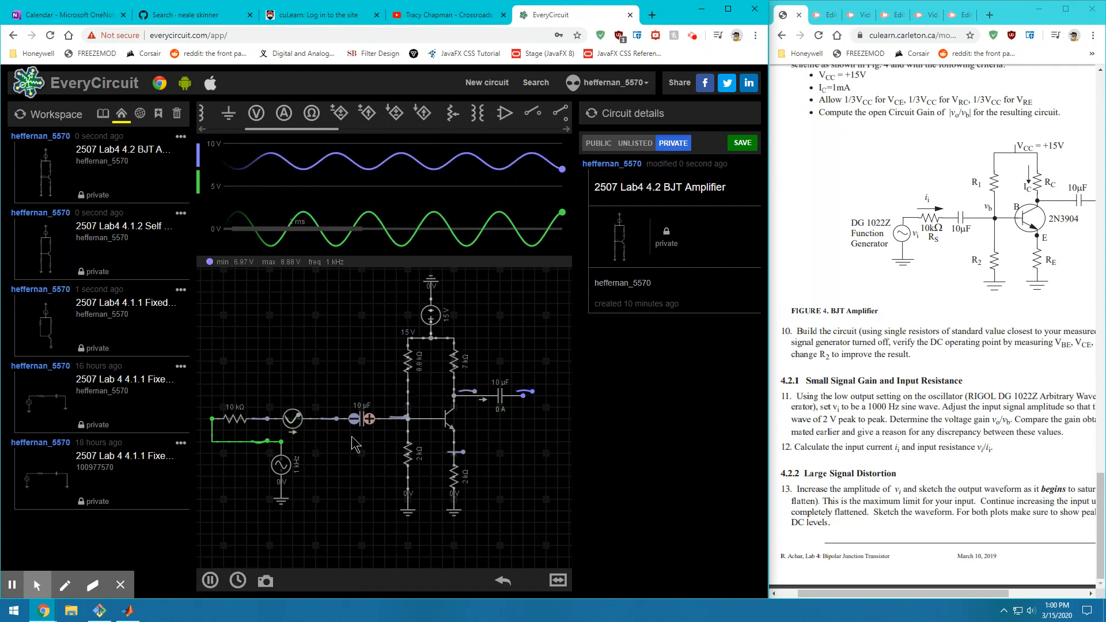
pyautogui.click(524, 396)
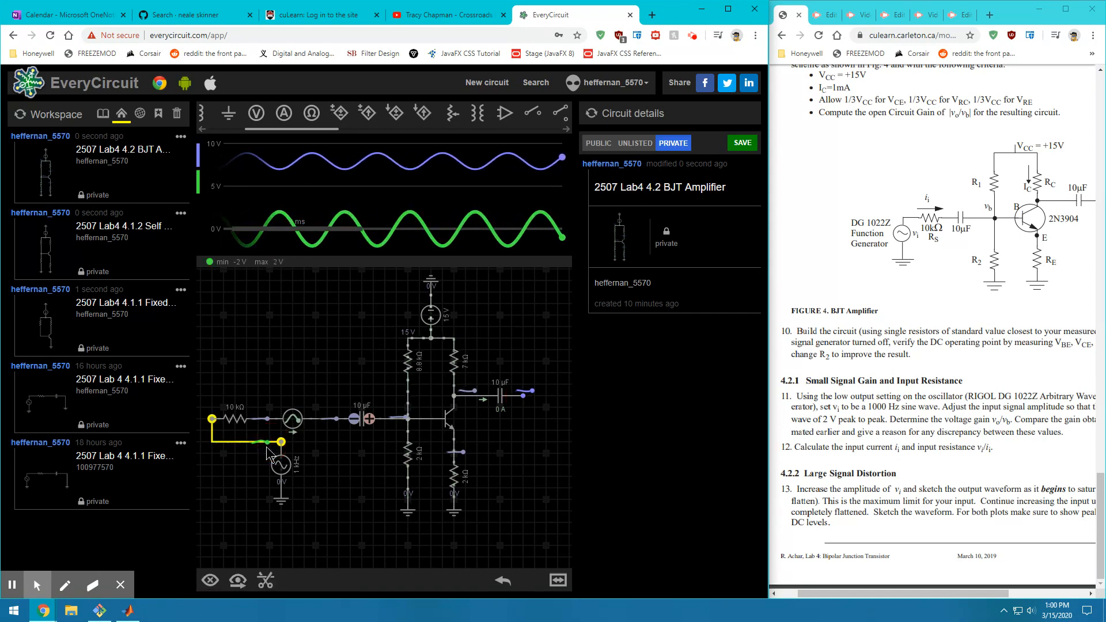
pyautogui.click(210, 580)
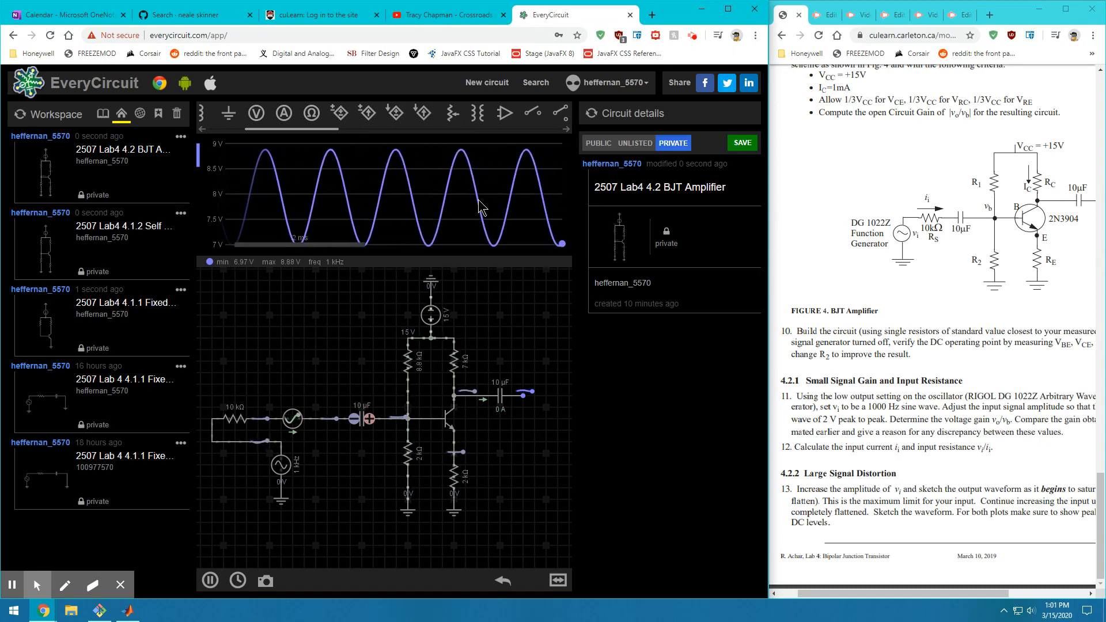
# Turn the AC source amplitude up from 2 V to 30 V, clipping the output at 15 V
pyautogui.click(281, 470)
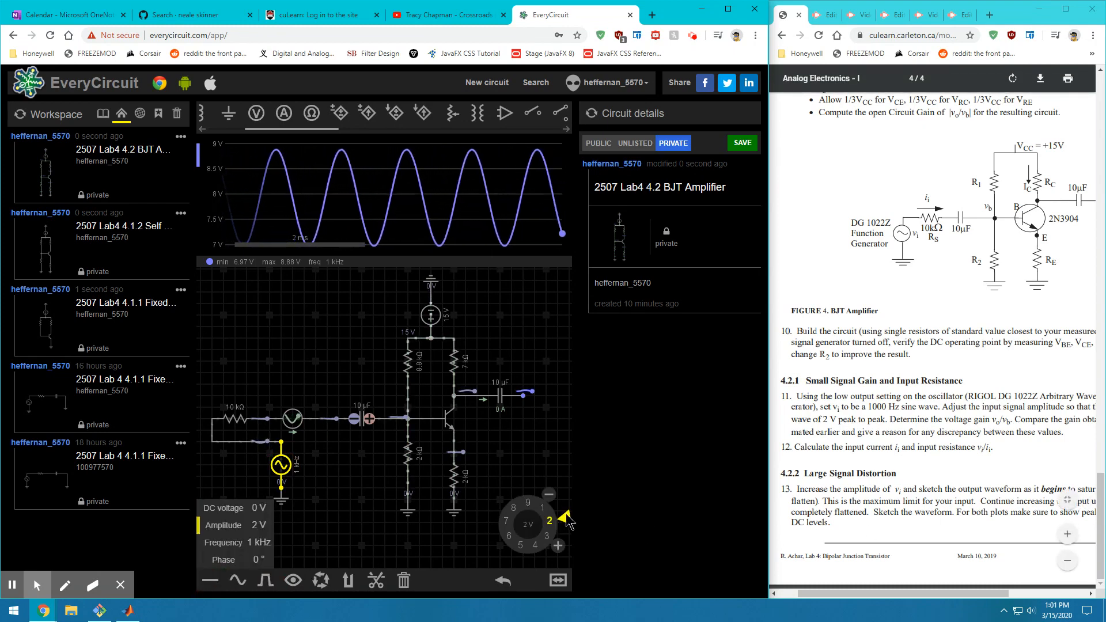
pyautogui.moveTo(566, 520); pyautogui.dragTo(532, 504)
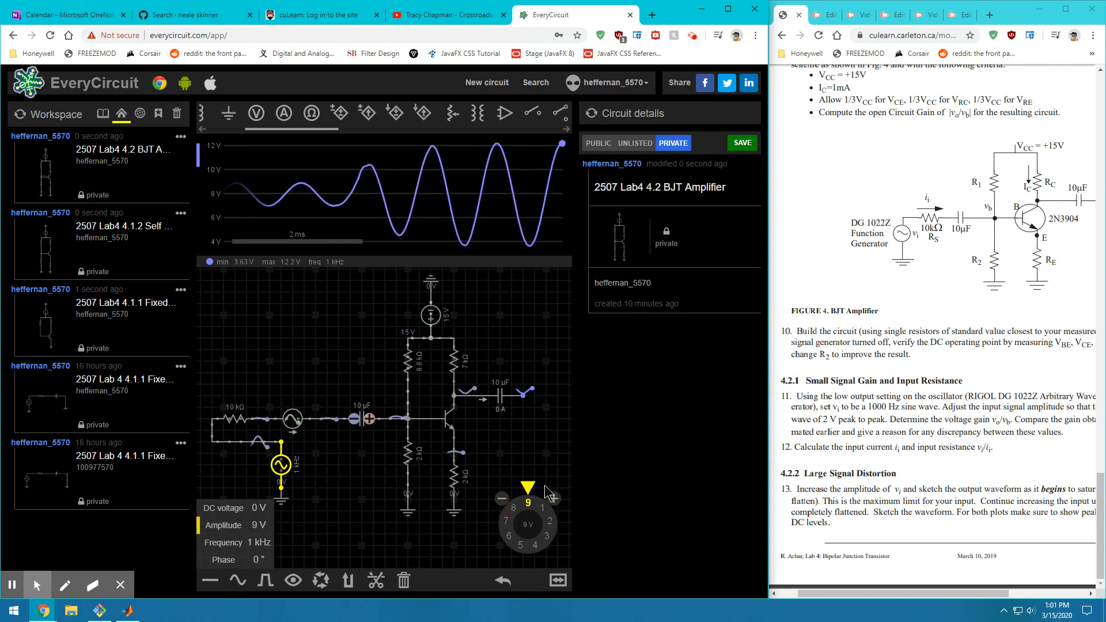
pyautogui.moveTo(534, 489); pyautogui.dragTo(544, 494)
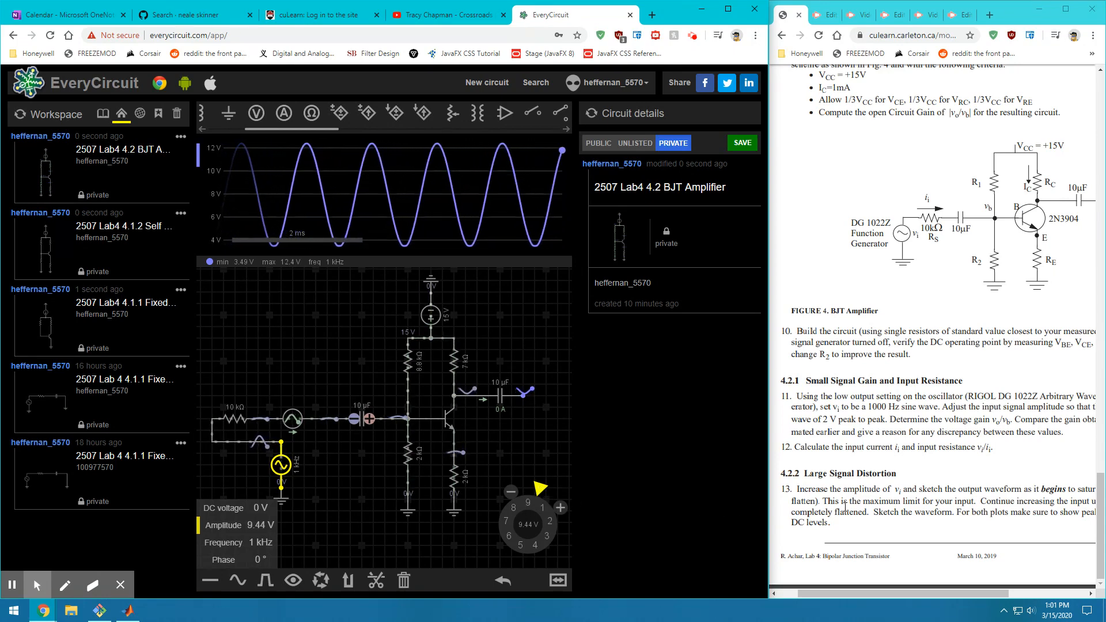
pyautogui.moveTo(861, 592); pyautogui.dragTo(812, 517)
pyautogui.moveTo(908, 594); pyautogui.dragTo(872, 590)
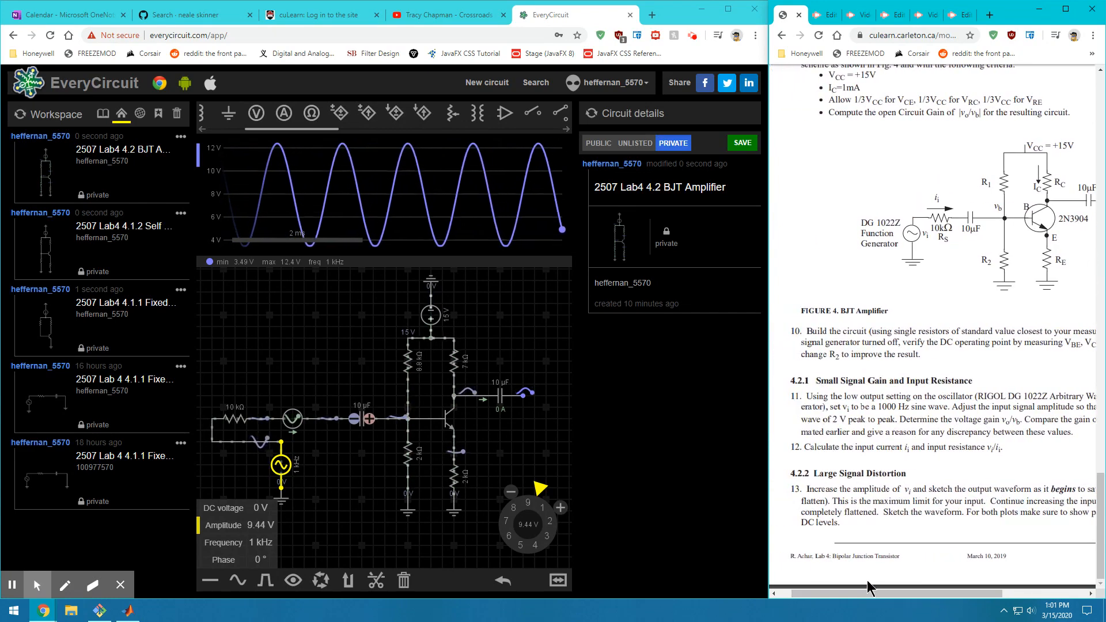
pyautogui.moveTo(542, 493); pyautogui.dragTo(558, 544)
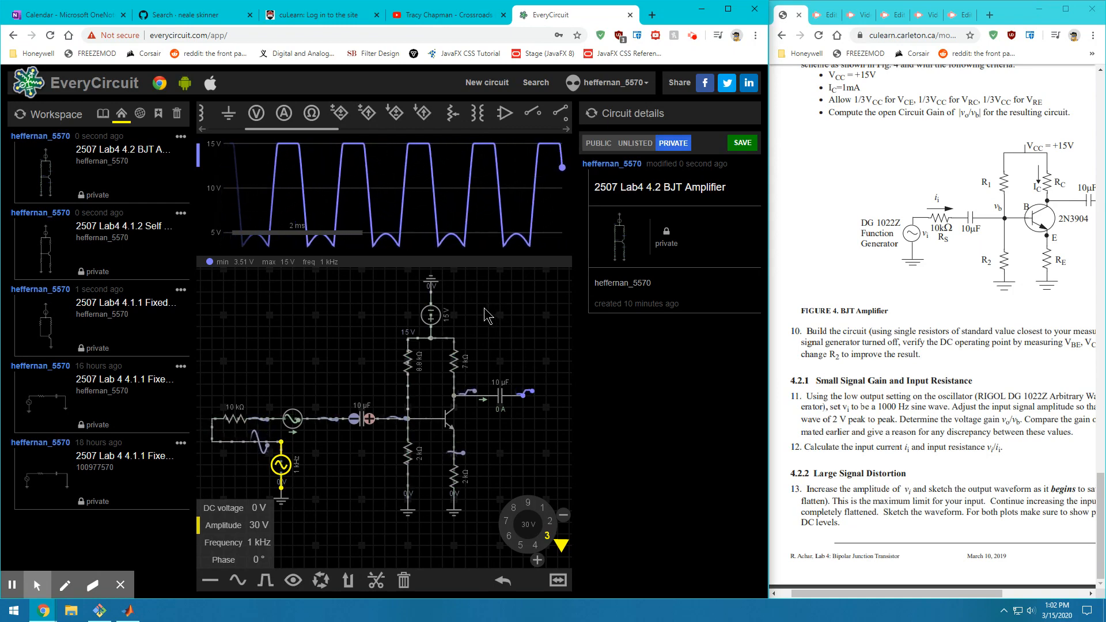
pyautogui.click(892, 490)
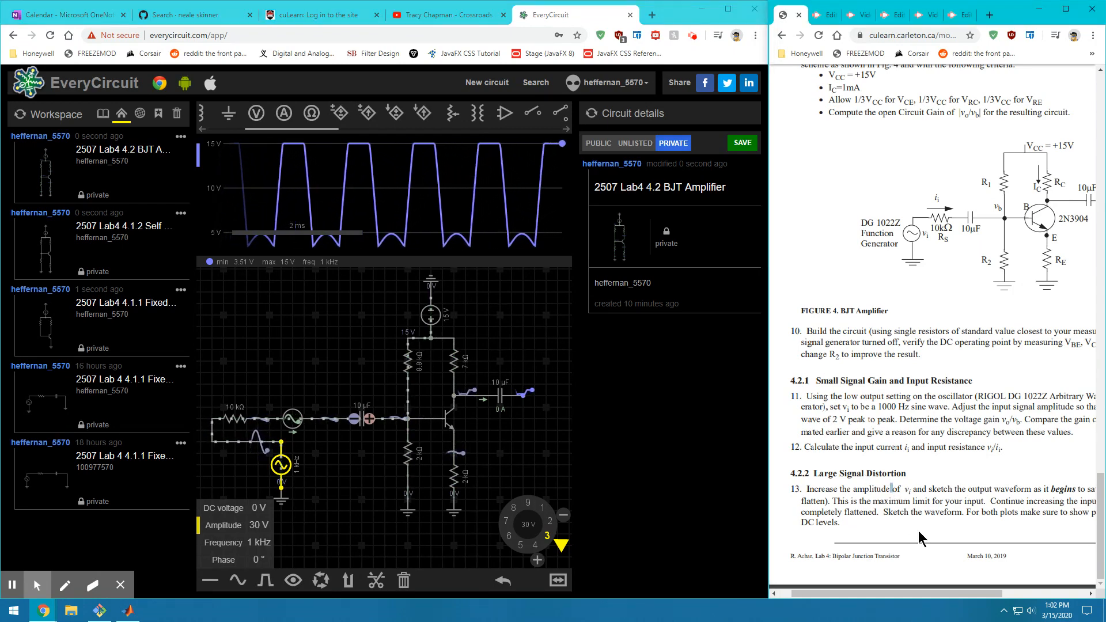
pyautogui.moveTo(919, 589)
pyautogui.mouseDown()
pyautogui.moveTo(950, 599)
pyautogui.moveTo(931, 605)
pyautogui.mouseUp()
pyautogui.scroll(15, 887, 444)
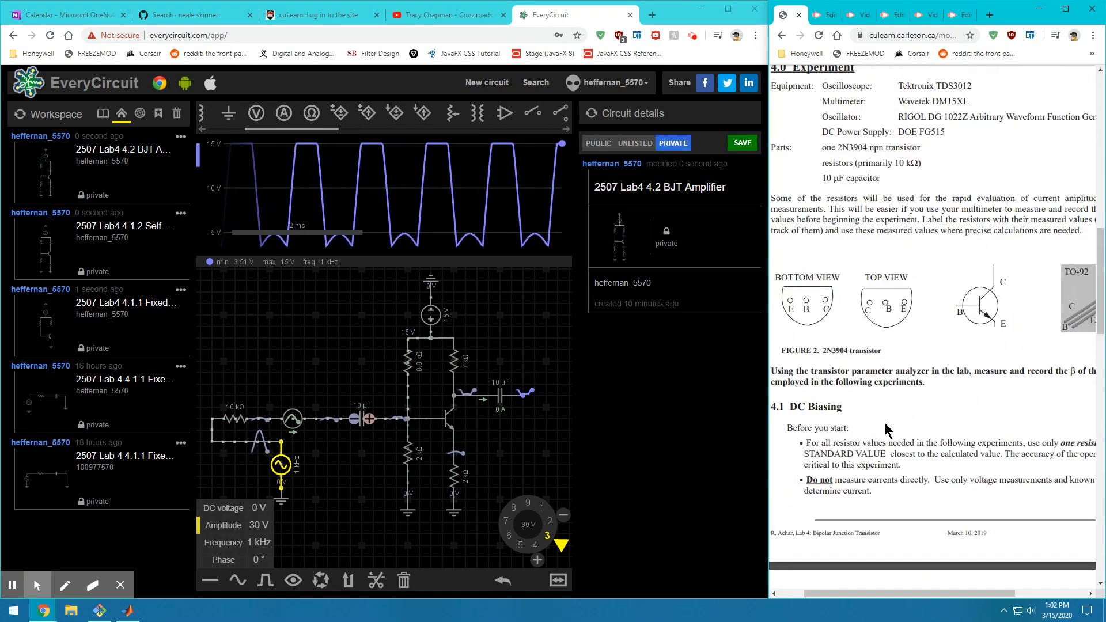
pyautogui.scroll(5, 878, 412)
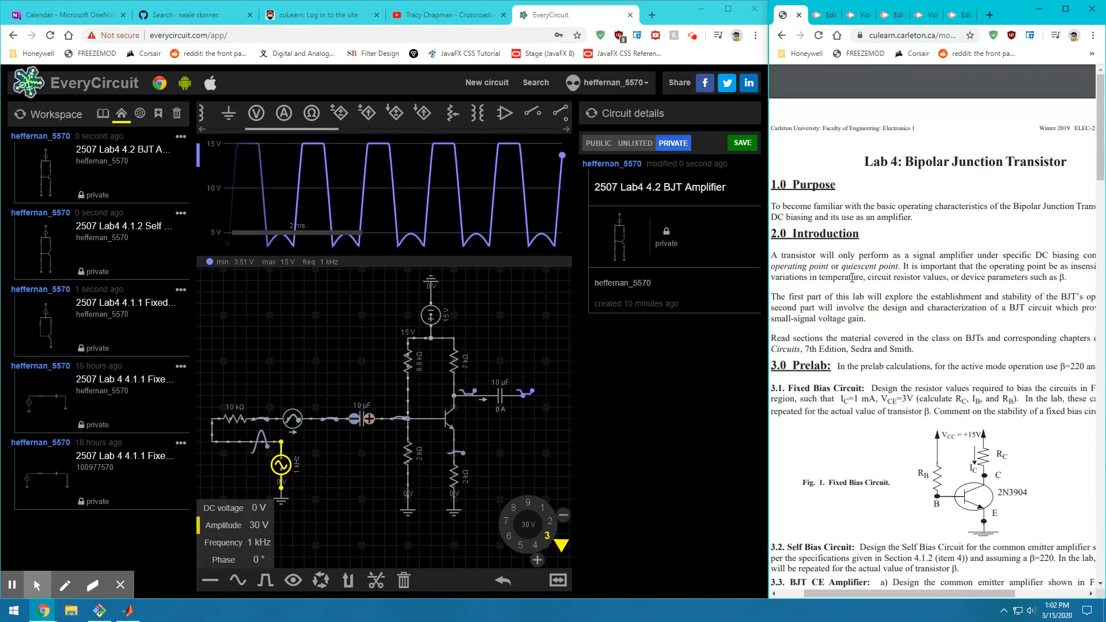
pyautogui.moveTo(787, 255); pyautogui.dragTo(849, 278)
pyautogui.click(849, 278)
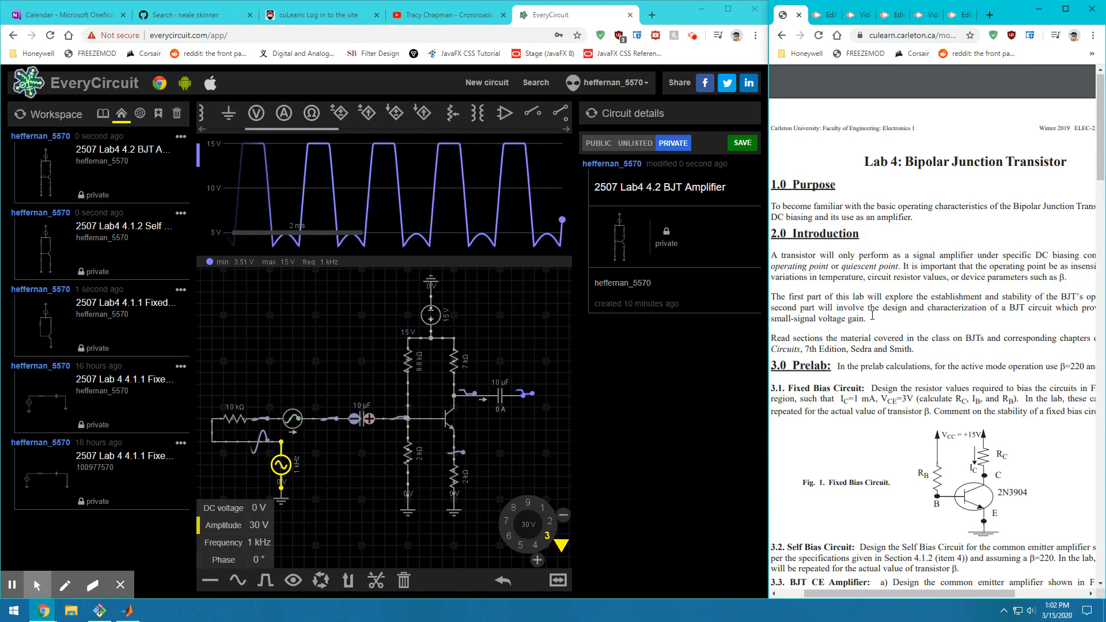
pyautogui.scroll(-15, 872, 315)
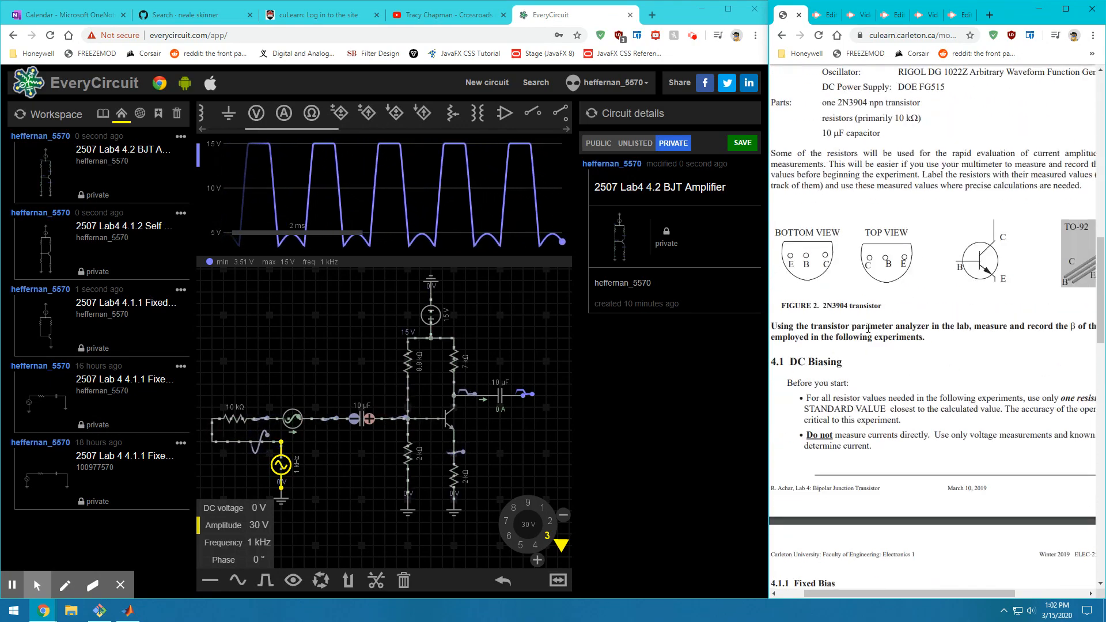
pyautogui.scroll(-10, 868, 328)
pyautogui.scroll(-2, 864, 343)
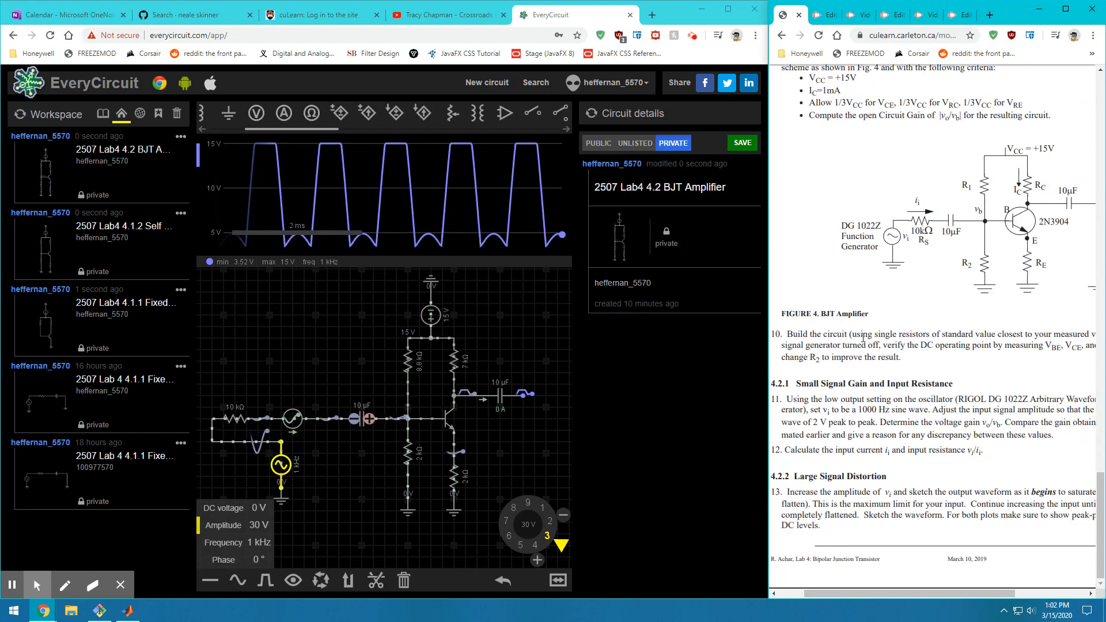